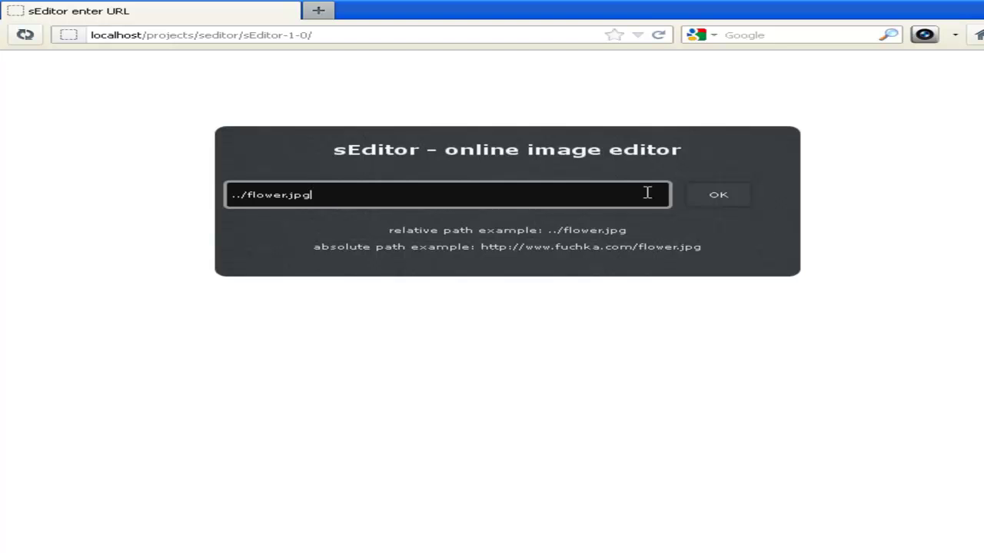
Load the image ../flower.jpg into the editor and look over the editing page.
left_click(728, 200)
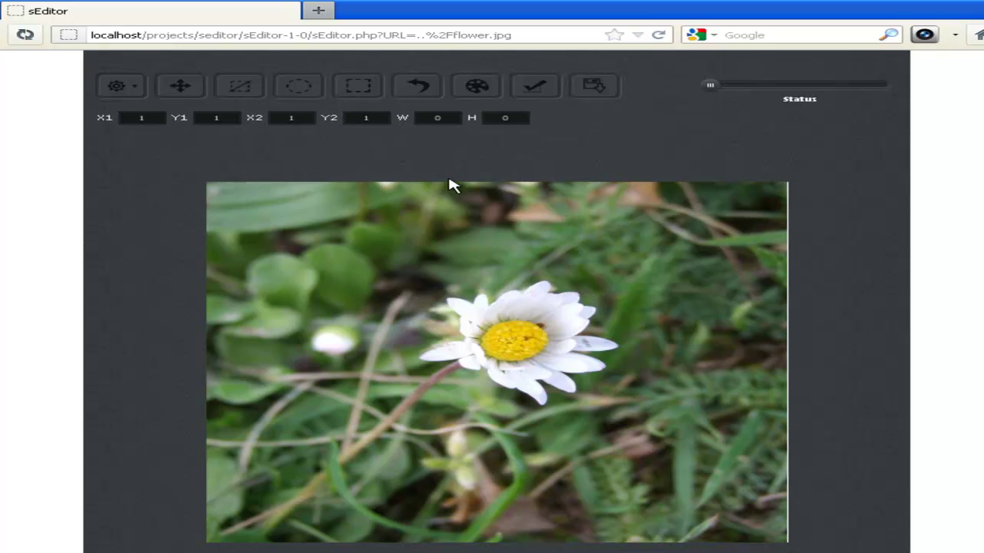
scroll(492, 308, "down", 1)
scroll(492, 308, "down", 3)
scroll(491, 307, "up", 3)
Examine the script name and the image path parameter in the page address.
left_click_drag(315, 36, 371, 35)
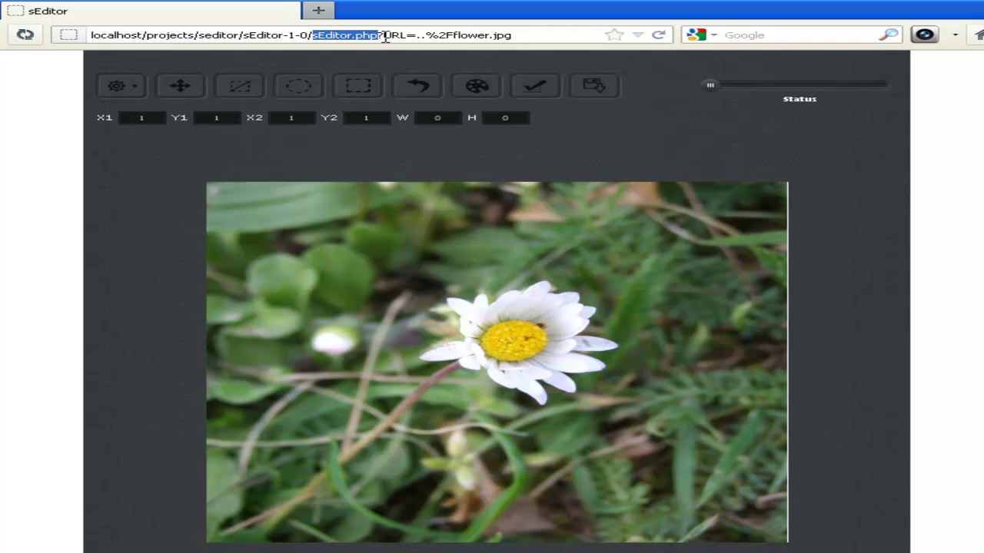
left_click(385, 35)
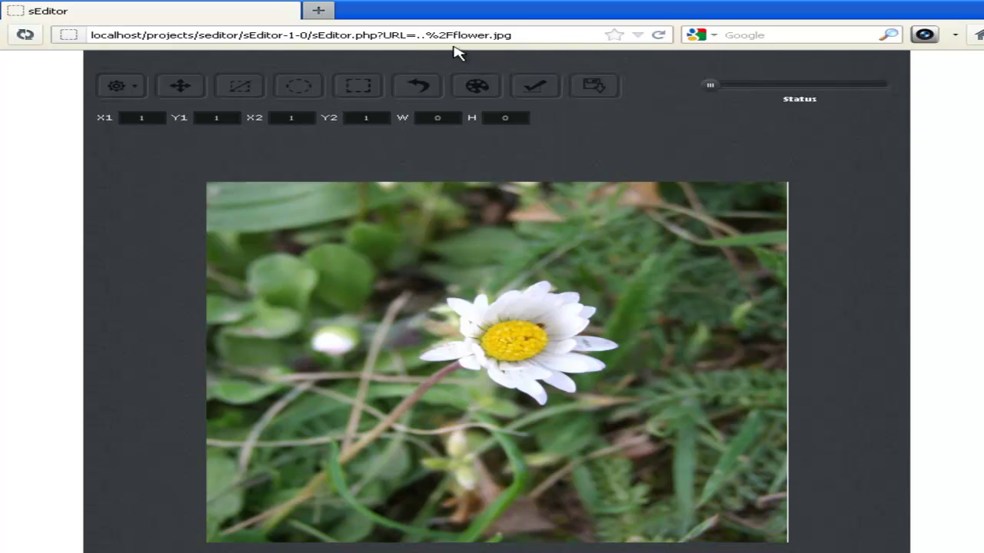
left_click_drag(415, 31, 519, 34)
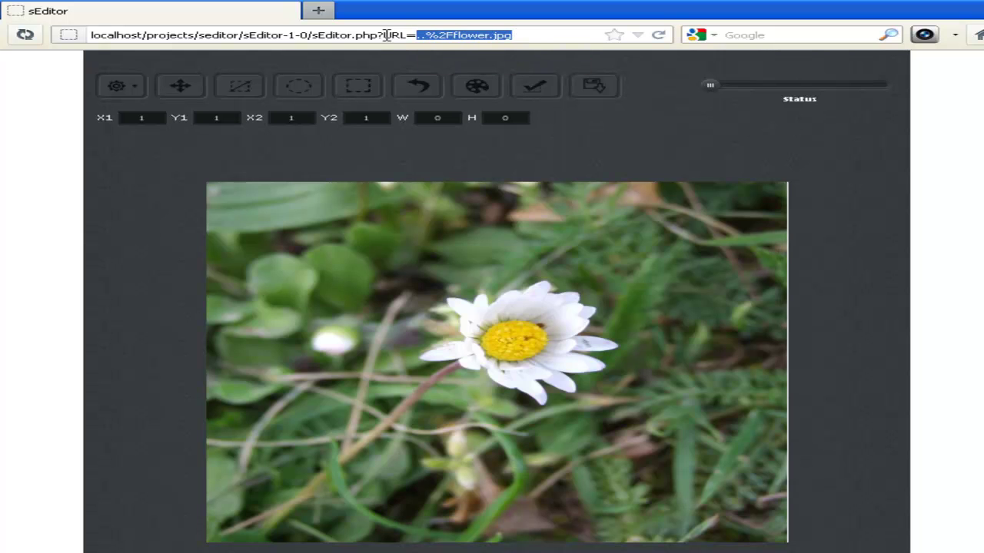
left_click_drag(407, 35, 538, 30)
left_click(508, 35)
left_click_drag(421, 34, 534, 30)
left_click(500, 36)
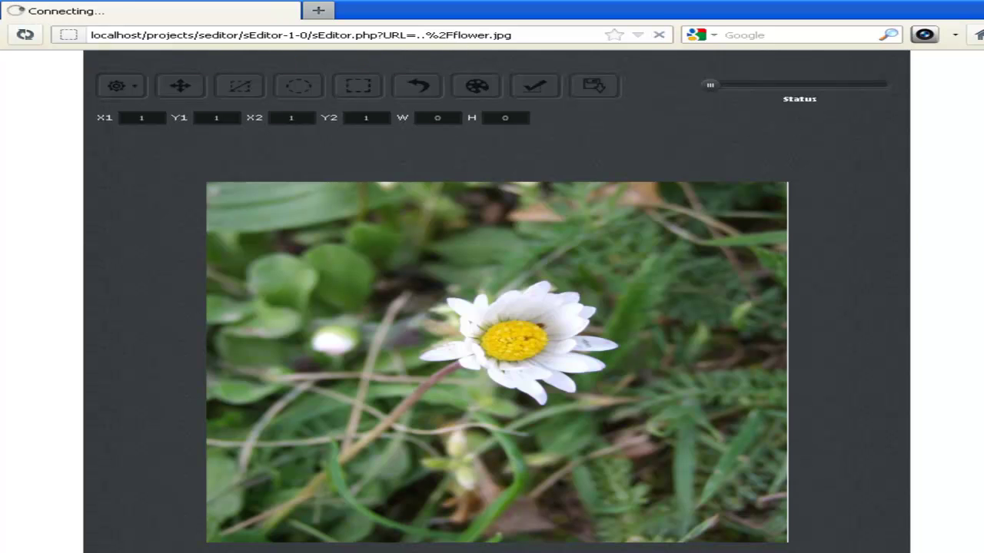
Return to the start page at localhost/projects/seditor/sEditor-1-0/ and load ../flower.jpg again.
key("BackSpace")
key("BackSpace")
key("BackSpace")
key("BackSpace")
key("BackSpace")
key("BackSpace")
key("BackSpace")
key("BackSpace")
key("BackSpace")
key("BackSpace")
key("BackSpace")
key("BackSpace")
key("BackSpace")
key("BackSpace")
key("BackSpace")
key("BackSpace")
key("BackSpace")
key("BackSpace")
key("BackSpace")
key("BackSpace")
key("Return")
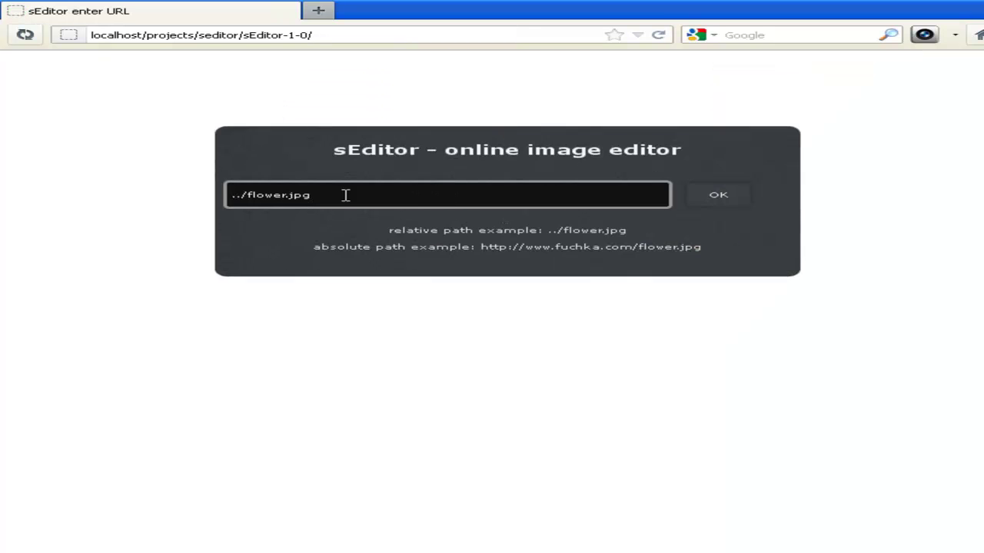
left_click(725, 206)
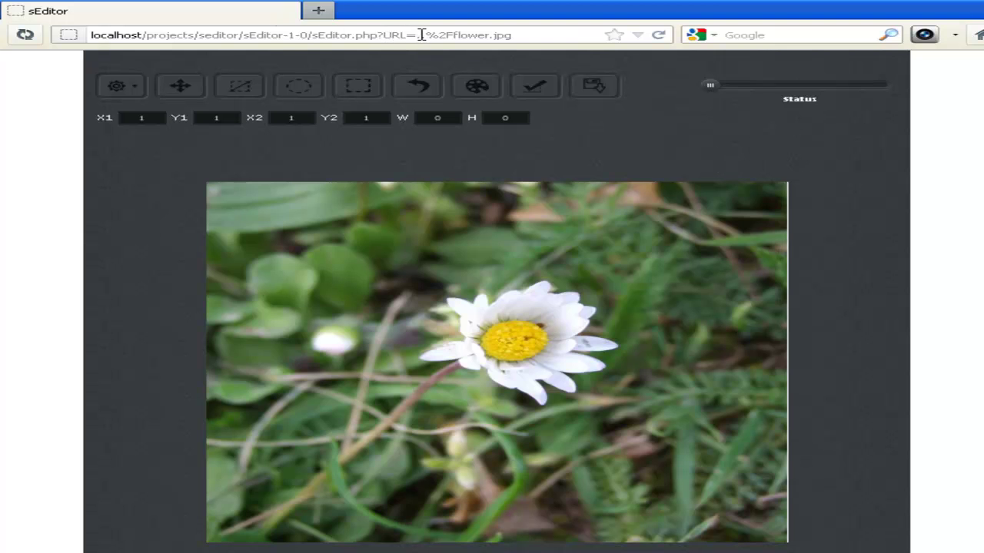
Examine the image path in the page address and the list of available effects.
left_click_drag(417, 33, 552, 33)
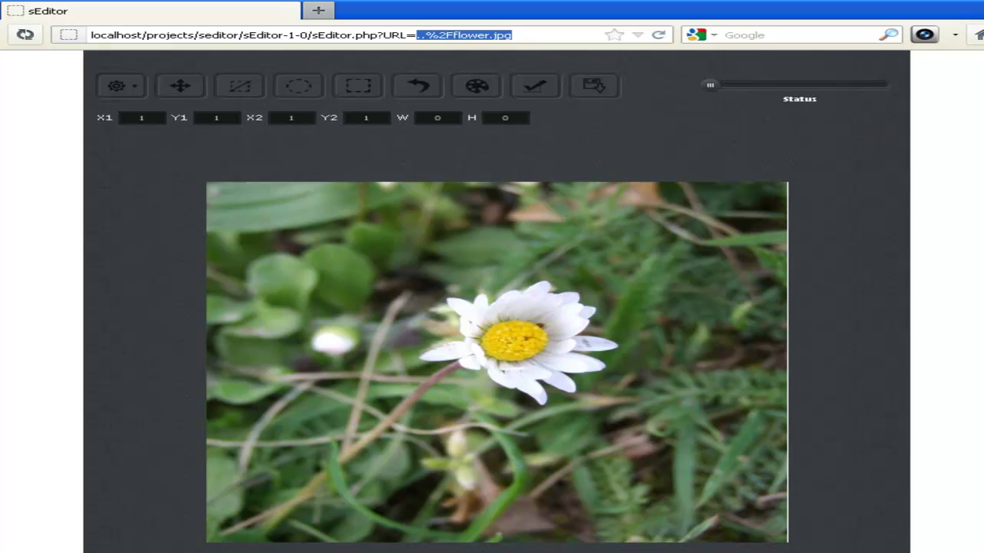
scroll(782, 126, "down", 3)
scroll(491, 300, "up", 3)
left_click(122, 87)
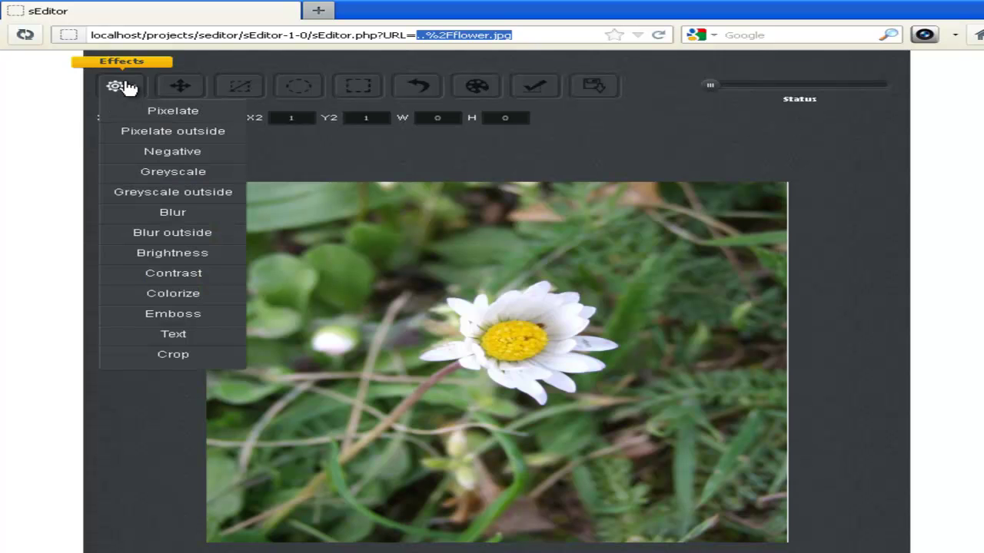
left_click(126, 85)
left_click(129, 87)
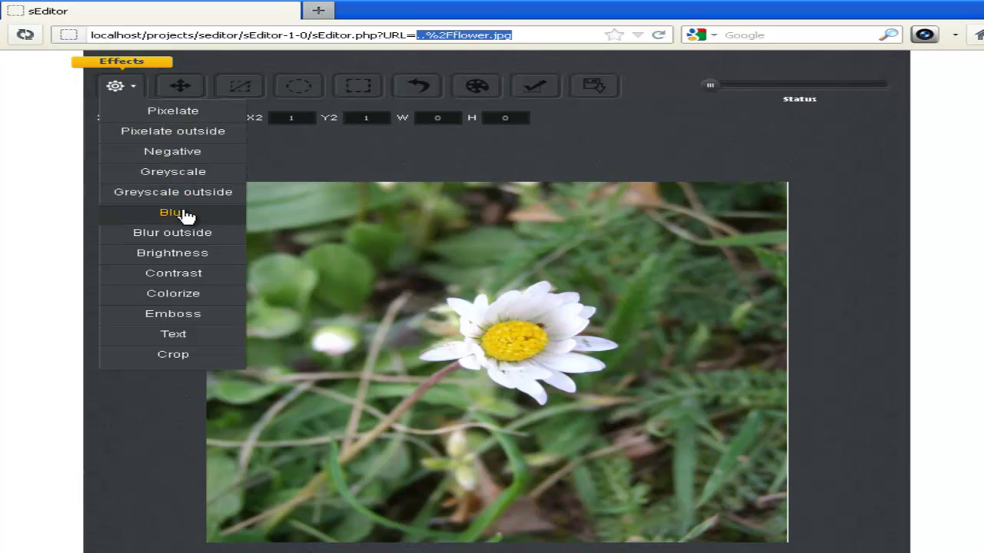
Choose the Pixelate effect and place a selection of about 297 × 306 px around the daisy.
mouse_move(135, 98)
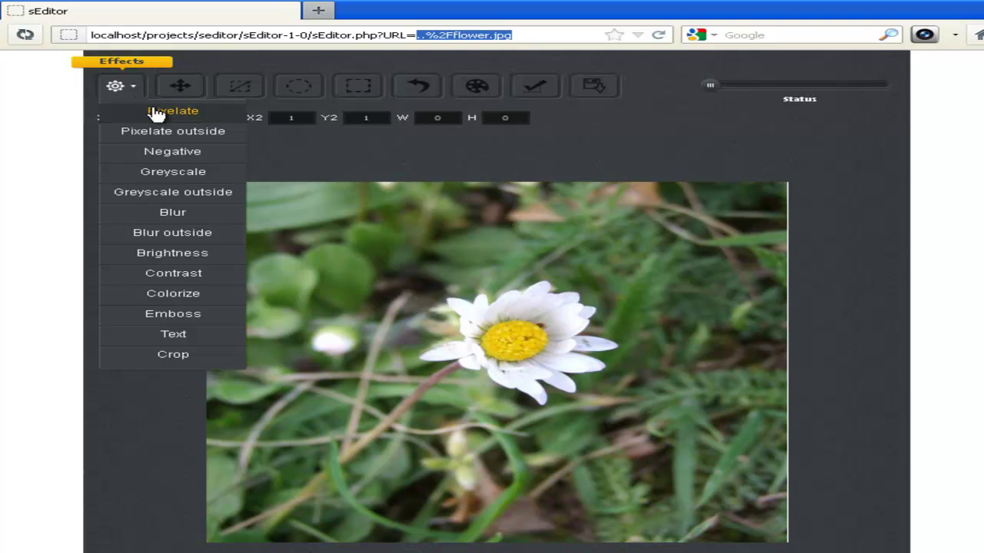
left_click(153, 114)
left_click_drag(420, 276, 611, 398)
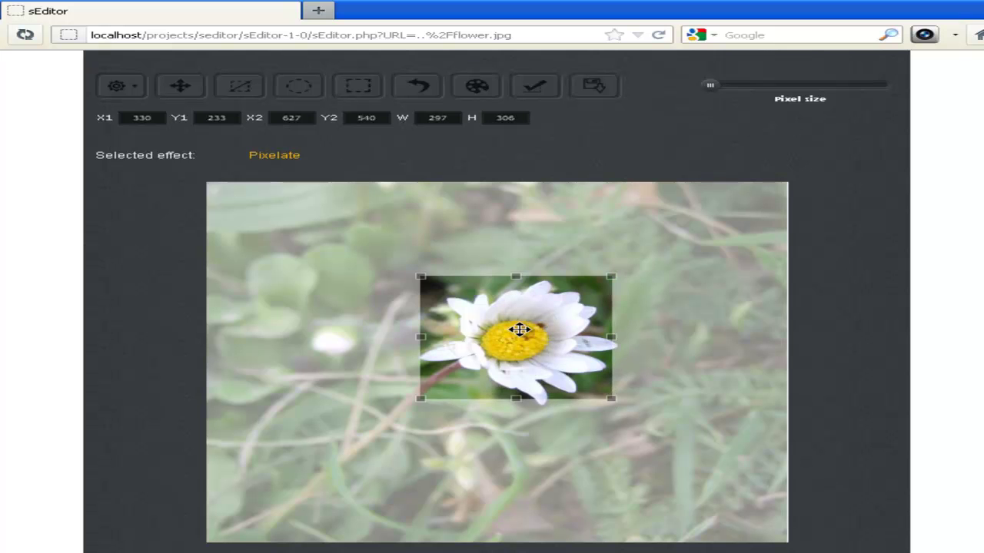
left_click_drag(519, 330, 524, 336)
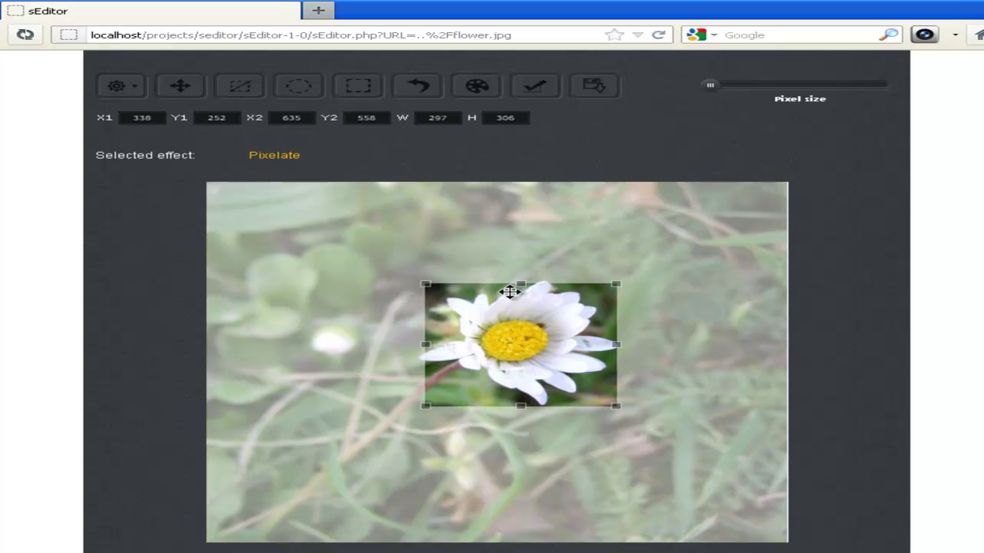
Choose Pixelate again and set its pixel size to 20.
left_click(134, 87)
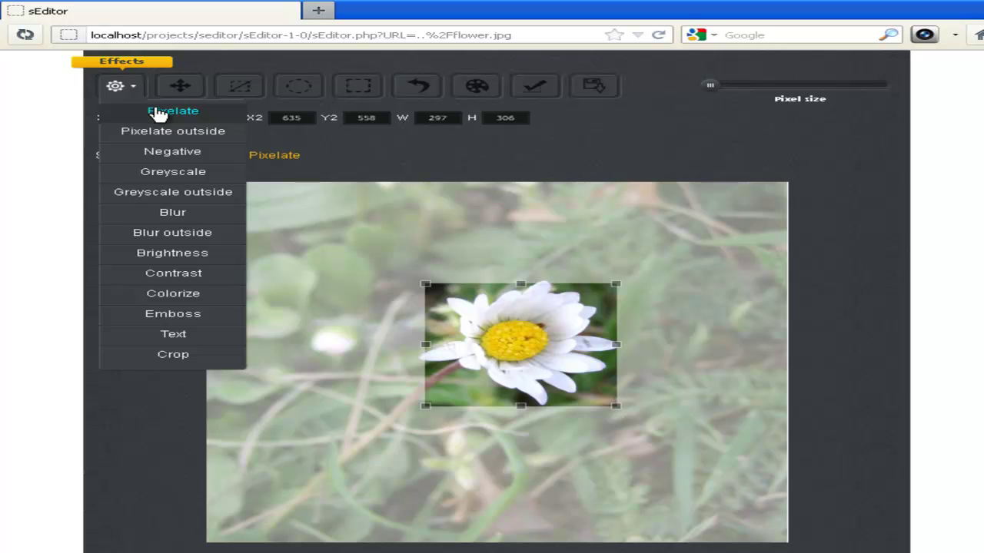
left_click(156, 114)
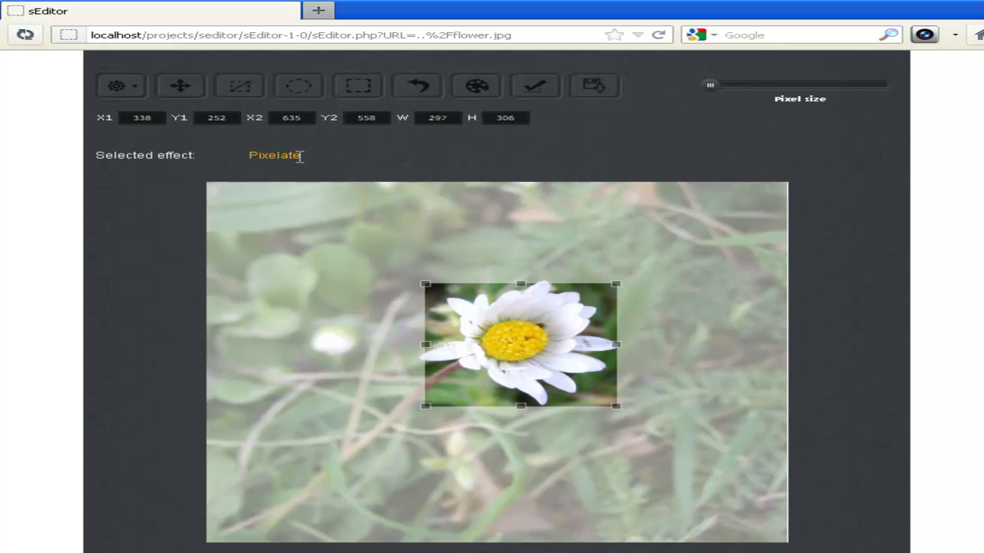
left_click_drag(710, 84, 745, 86)
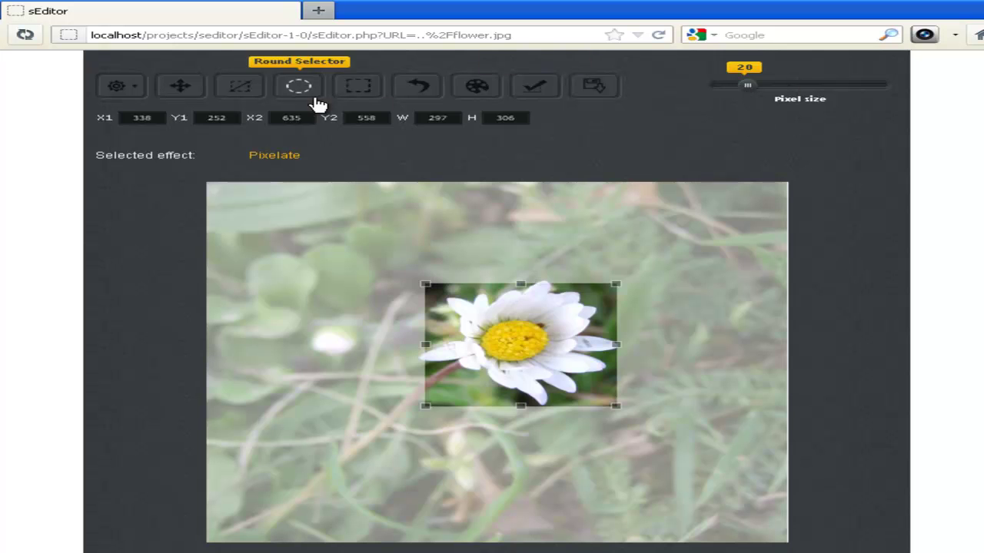
Switch the selected effect to Colorize and back to Pixelate.
left_click(135, 91)
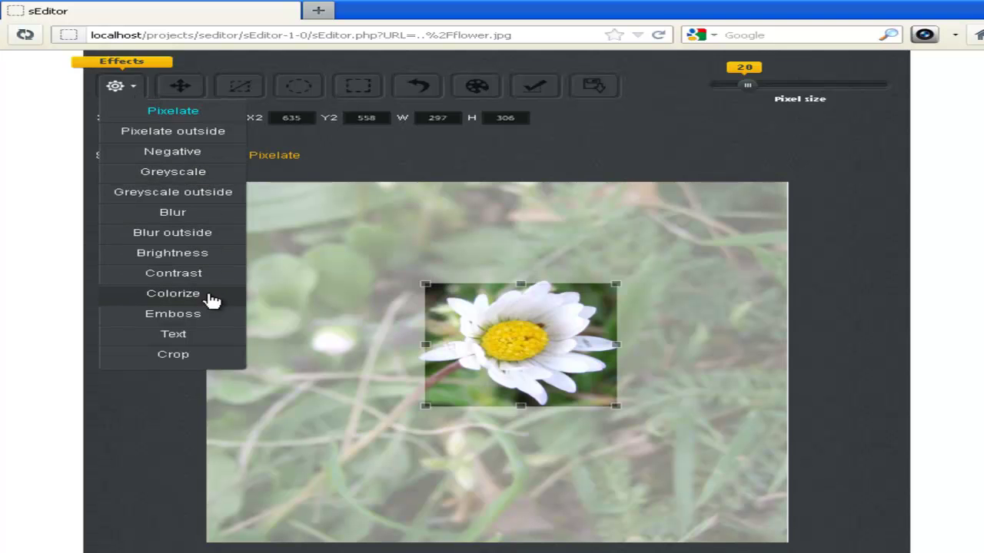
left_click(173, 293)
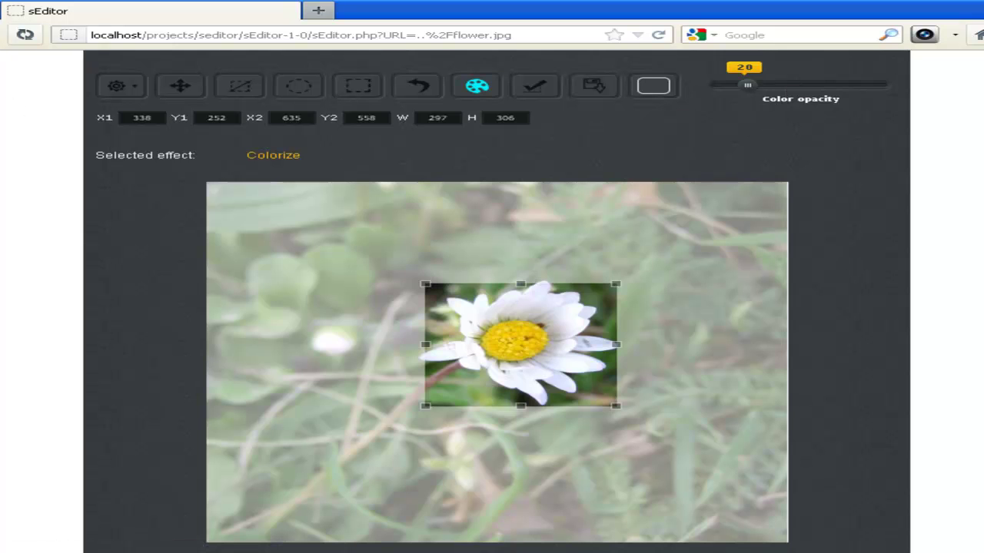
left_click(116, 86)
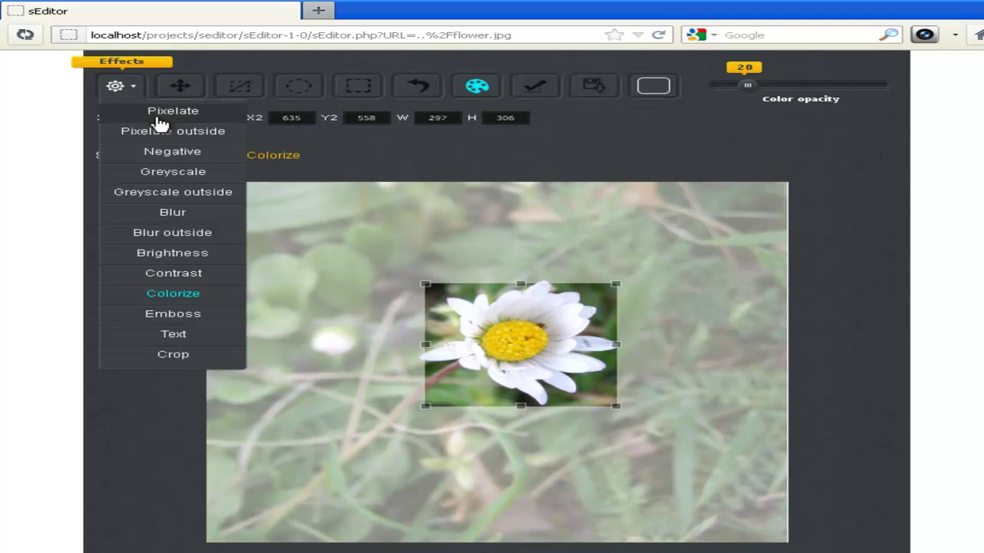
left_click(158, 119)
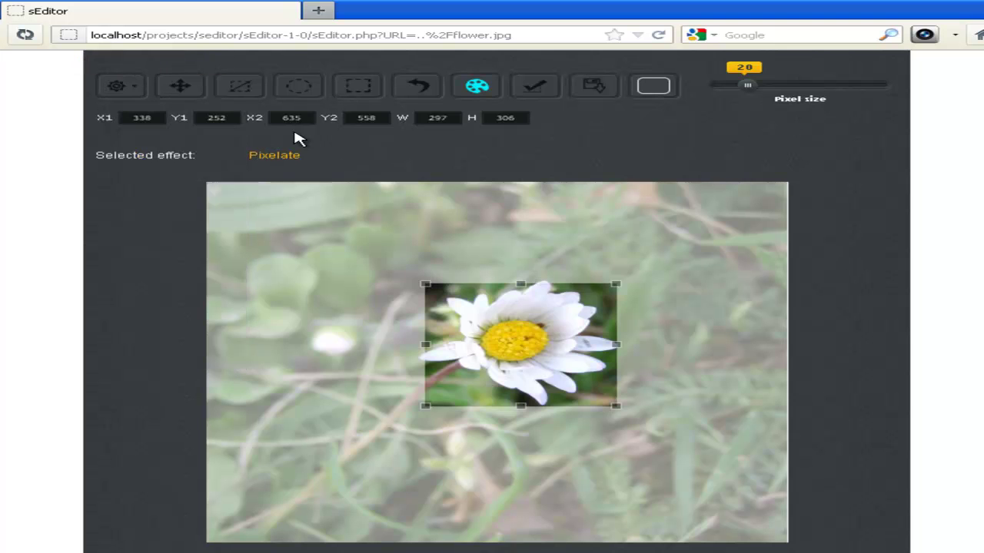
Shift the selection slightly, extend it to the whole image, and clear it.
left_click_drag(522, 312, 525, 306)
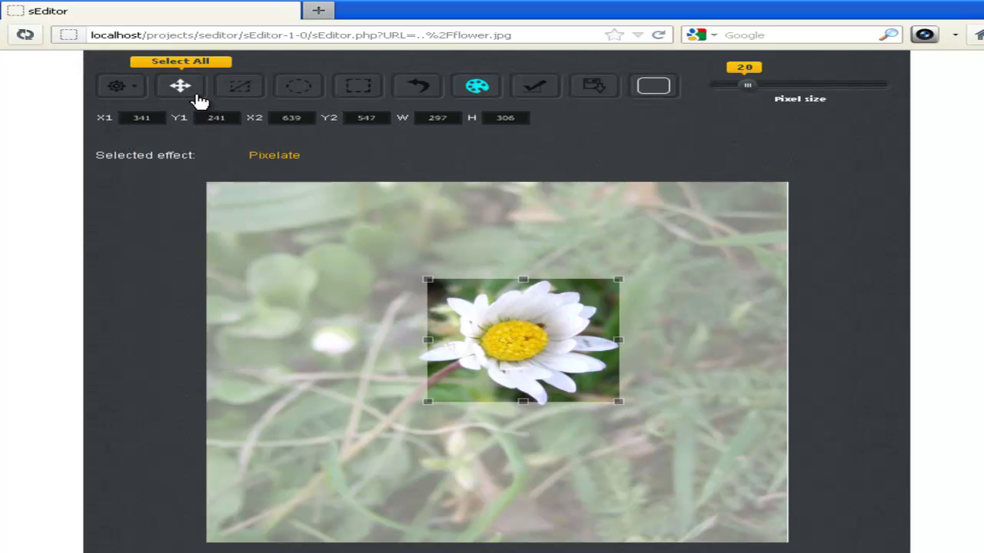
left_click(191, 97)
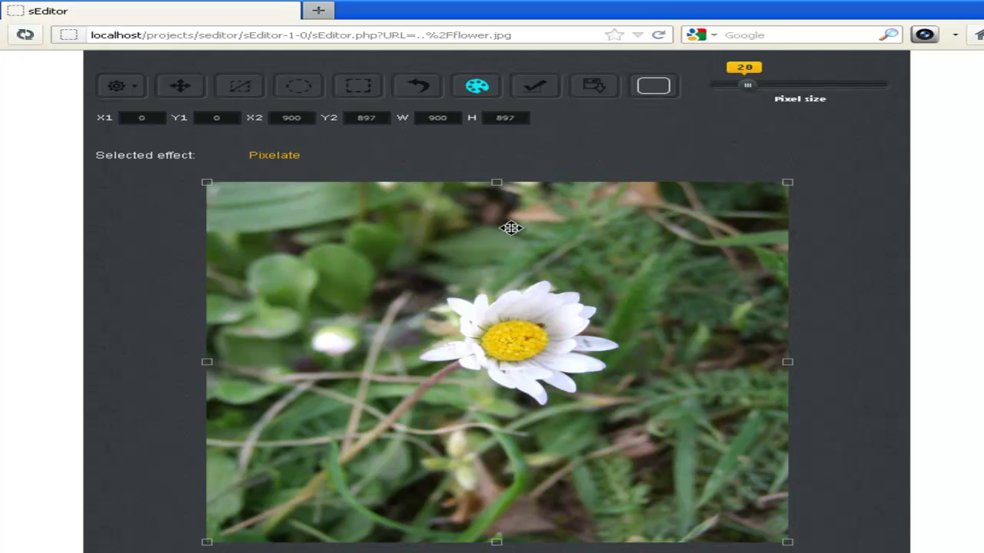
left_click(240, 88)
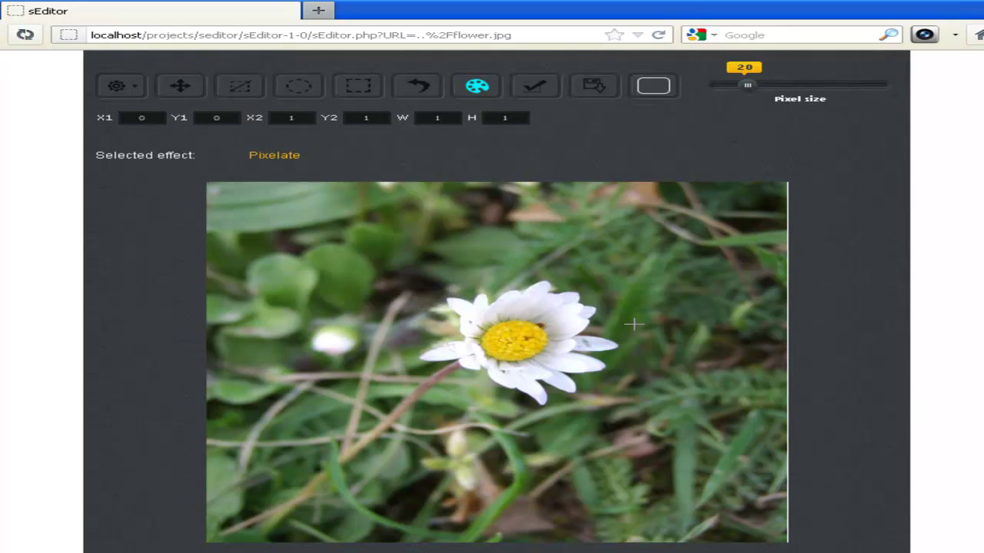
Select an area around the daisy, shrink it to about 250 × 313 px and centre it on the flower.
left_click_drag(404, 252, 626, 416)
left_click_drag(546, 347, 545, 357)
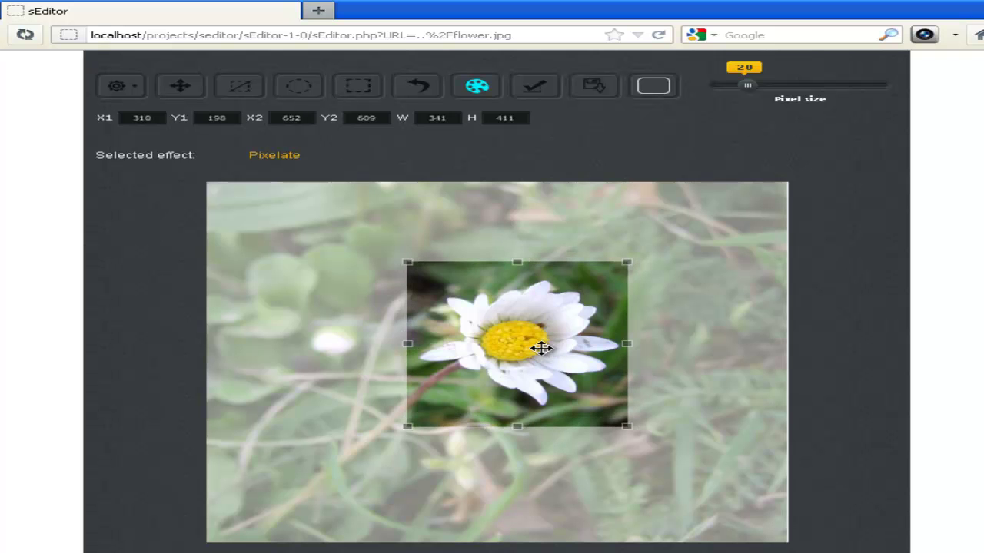
left_click_drag(405, 262, 458, 301)
left_click_drag(567, 336, 540, 314)
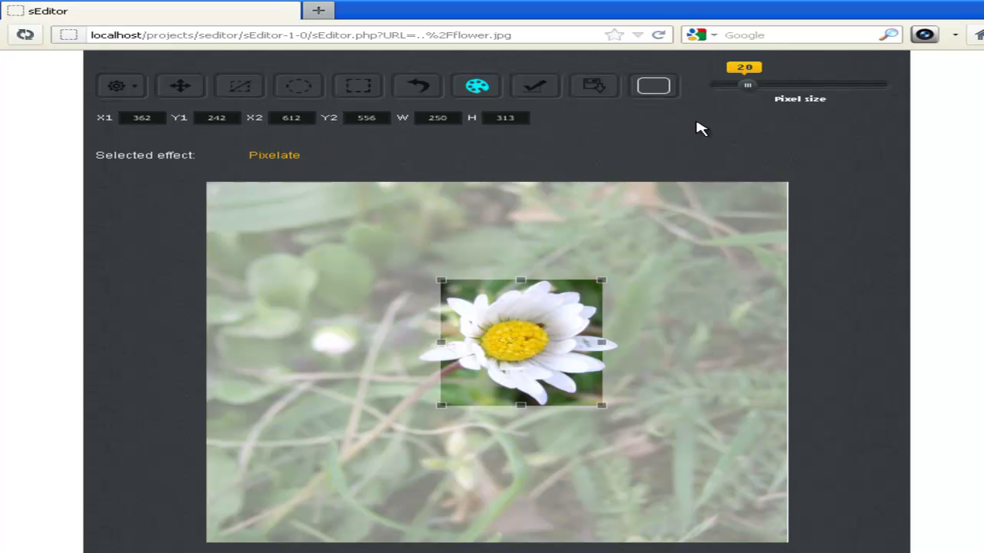
Pixelate the selected daisy with a pixel size of 11 and undo the effect.
left_click_drag(746, 87, 726, 92)
left_click(540, 90)
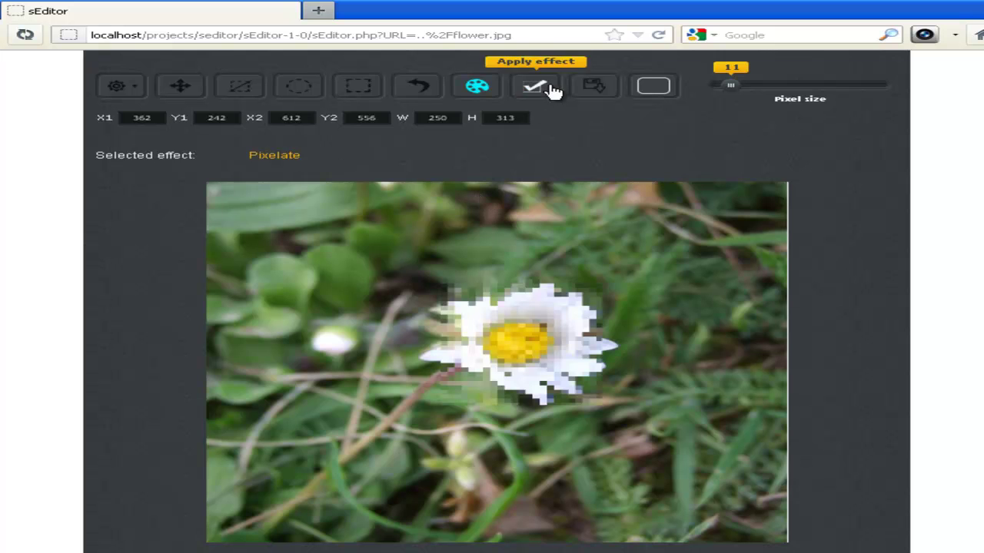
left_click(415, 91)
Apply Pixelate outside around a daisy selection of about 267 × 300 px, and undo it.
left_click(119, 87)
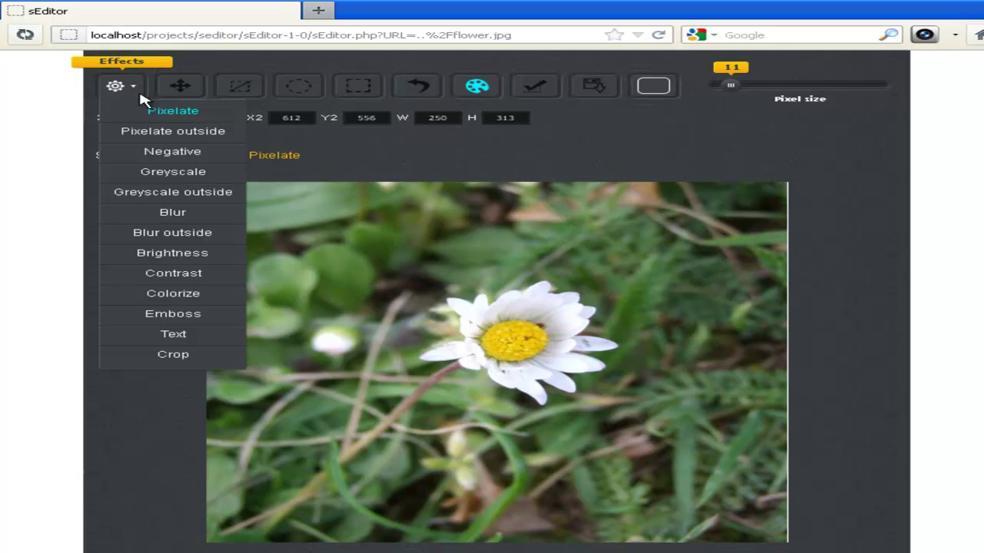
left_click(179, 134)
left_click_drag(434, 273, 605, 394)
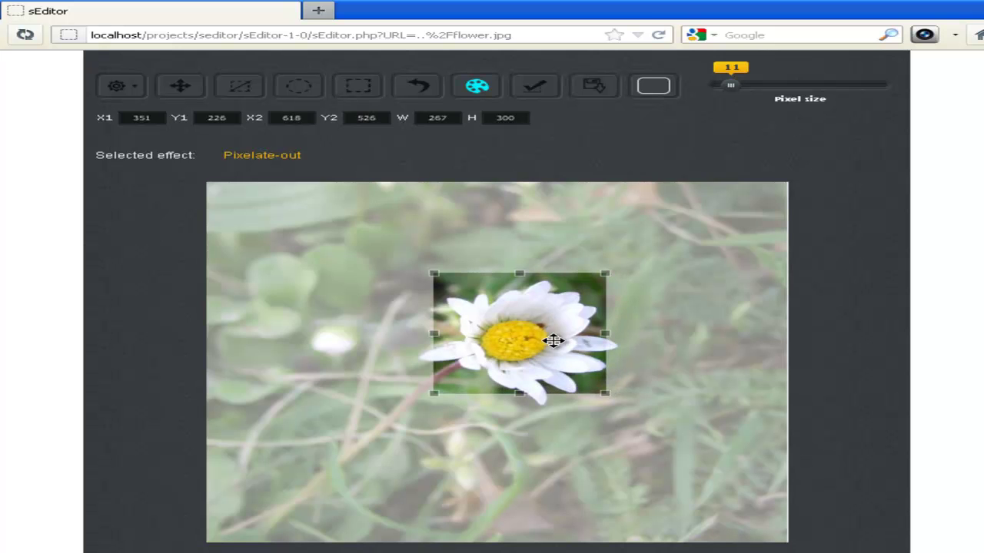
left_click_drag(555, 340, 559, 345)
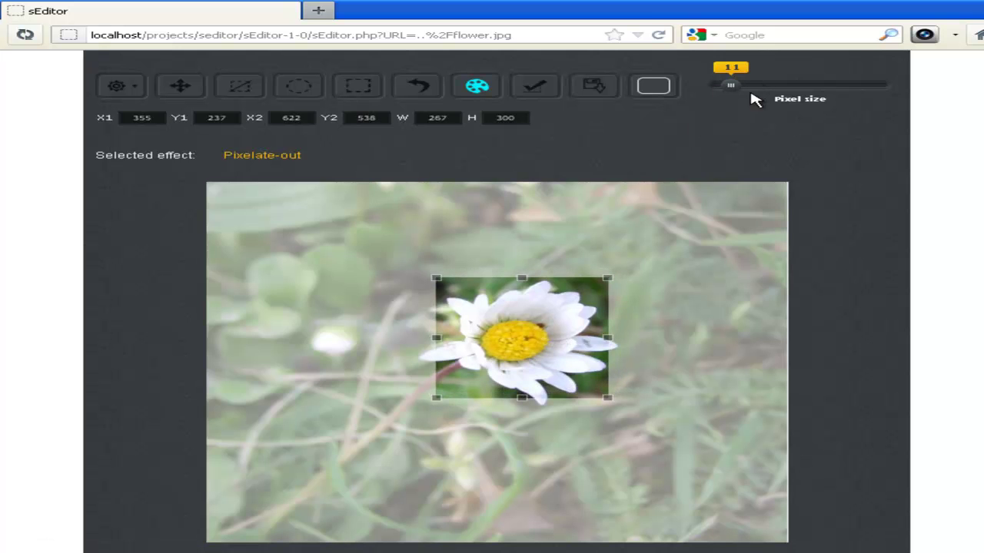
left_click(537, 87)
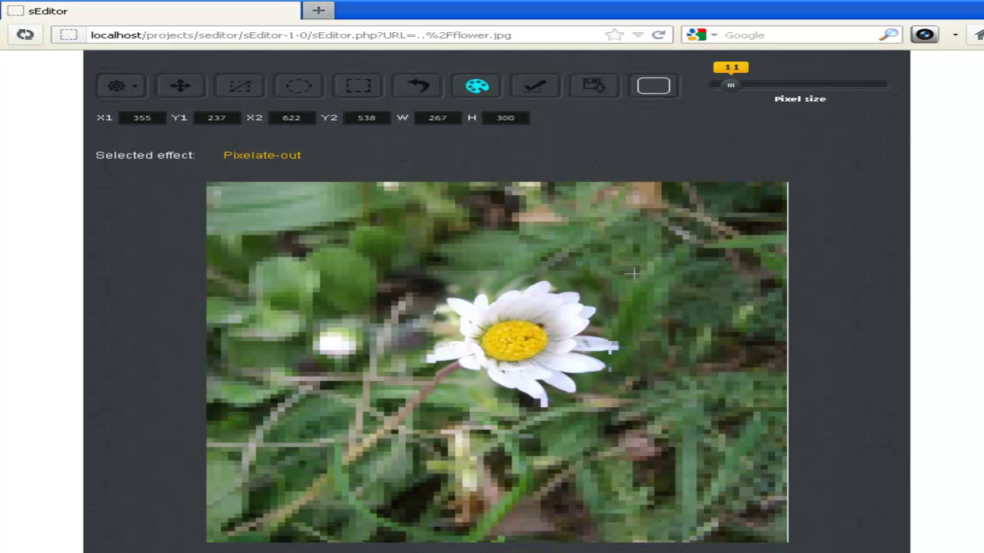
left_click(428, 92)
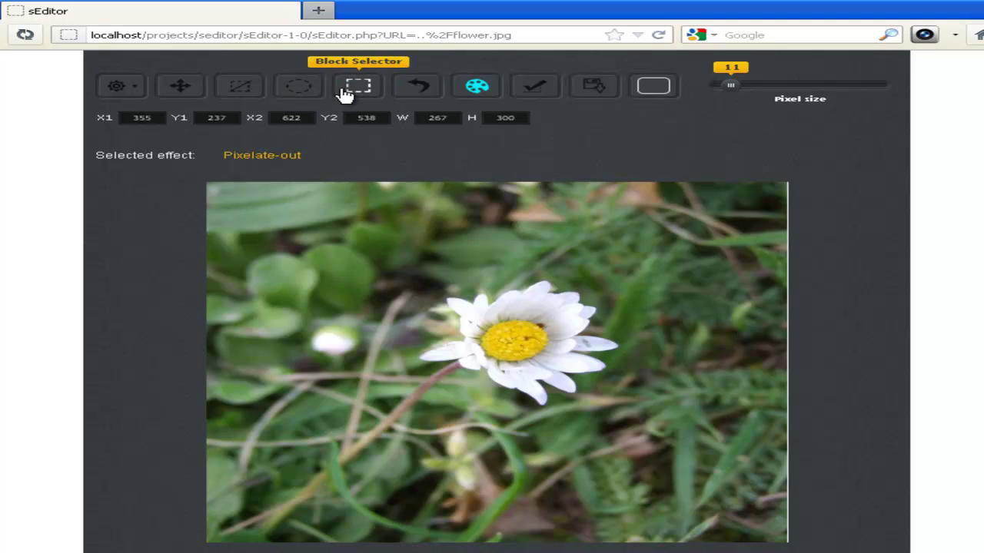
Select the daisy with the Round Selector enabled, resizing the area to about 304 × 332 px and positioning it over the flower.
left_click_drag(417, 257, 624, 409)
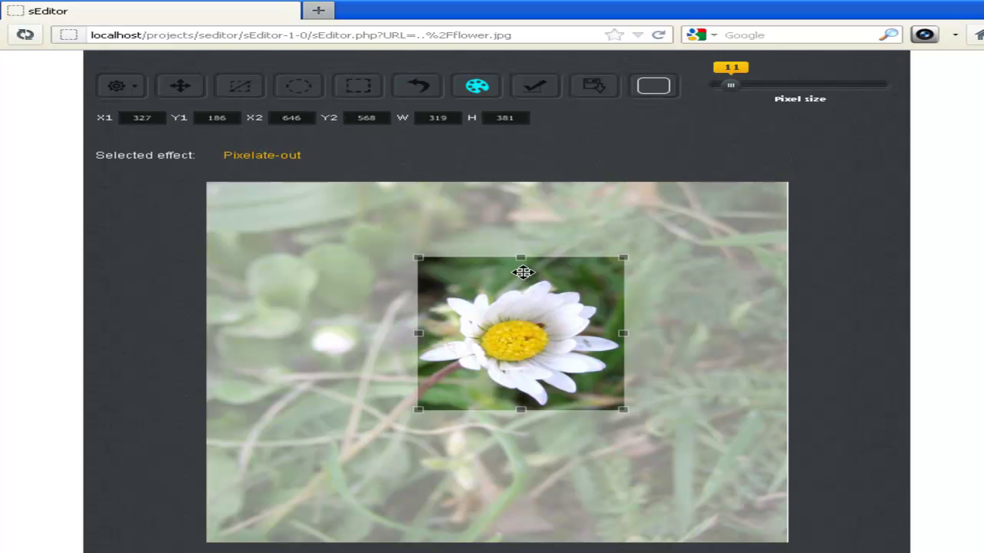
left_click(299, 86)
mouse_move(418, 256)
left_mouse_down()
mouse_move(449, 275)
mouse_move(438, 287)
mouse_move(423, 275)
left_mouse_up()
left_click_drag(487, 303, 510, 294)
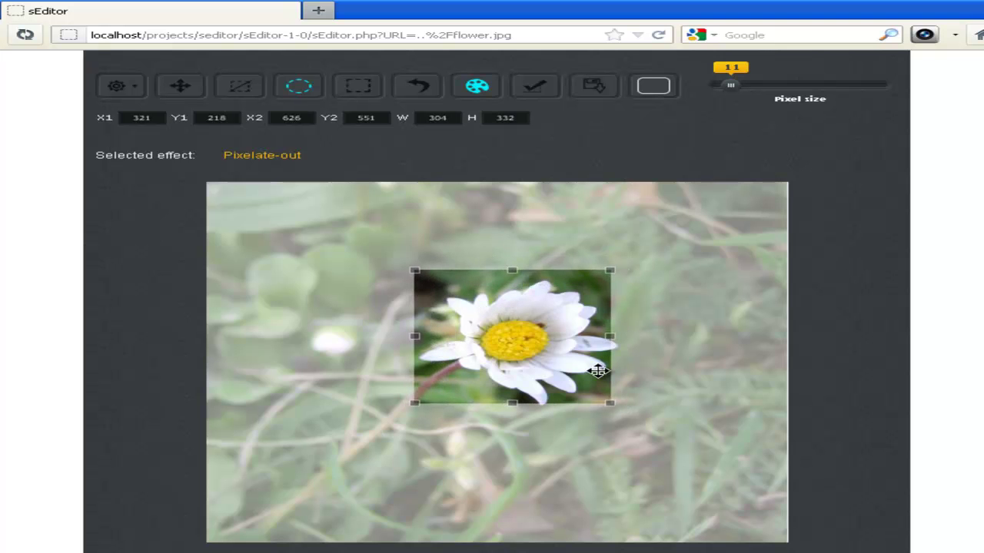
left_click(297, 86)
left_click_drag(619, 338, 631, 334)
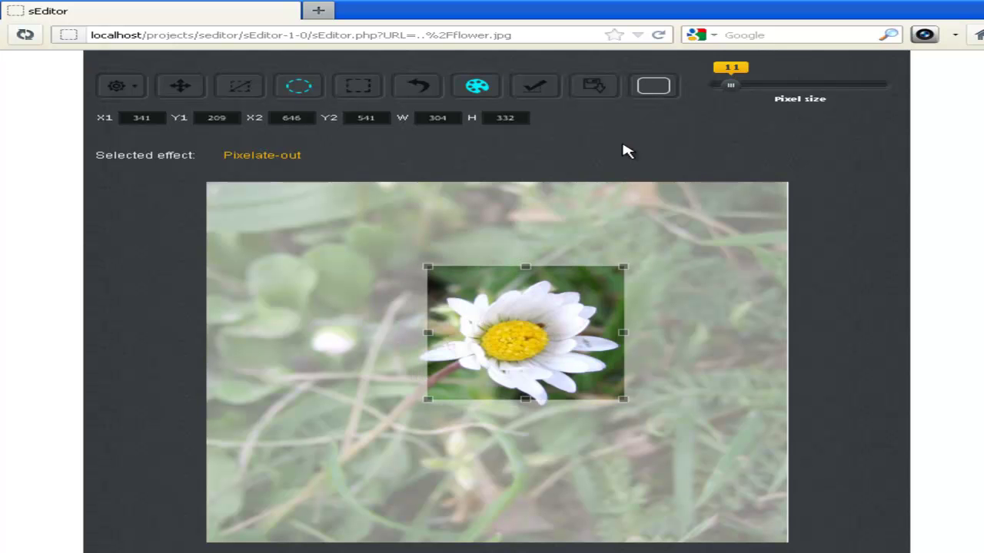
Apply Pixelate to the round daisy selection with a pixel size of 8, and undo the effect.
left_click(108, 91)
left_click(145, 109)
left_click_drag(730, 86, 711, 90)
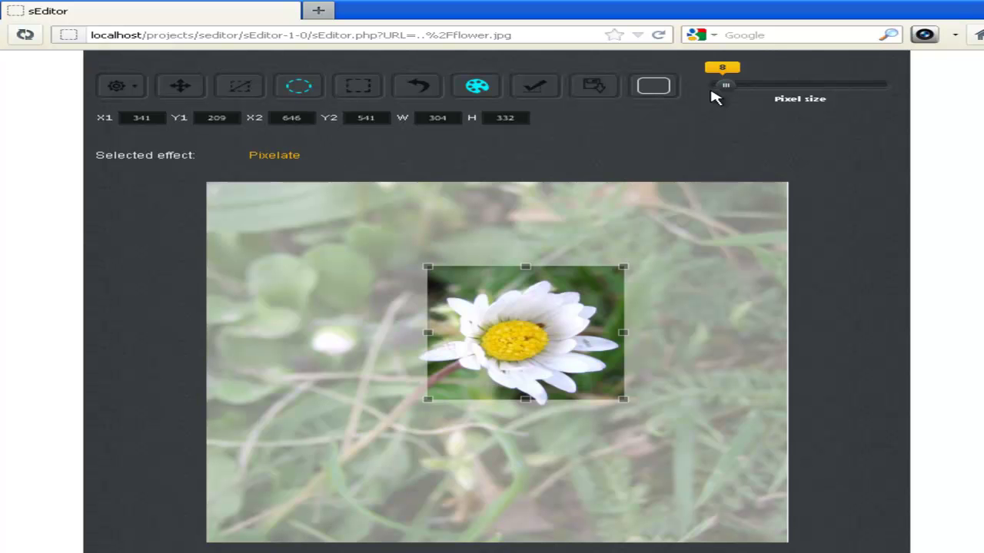
left_click(538, 91)
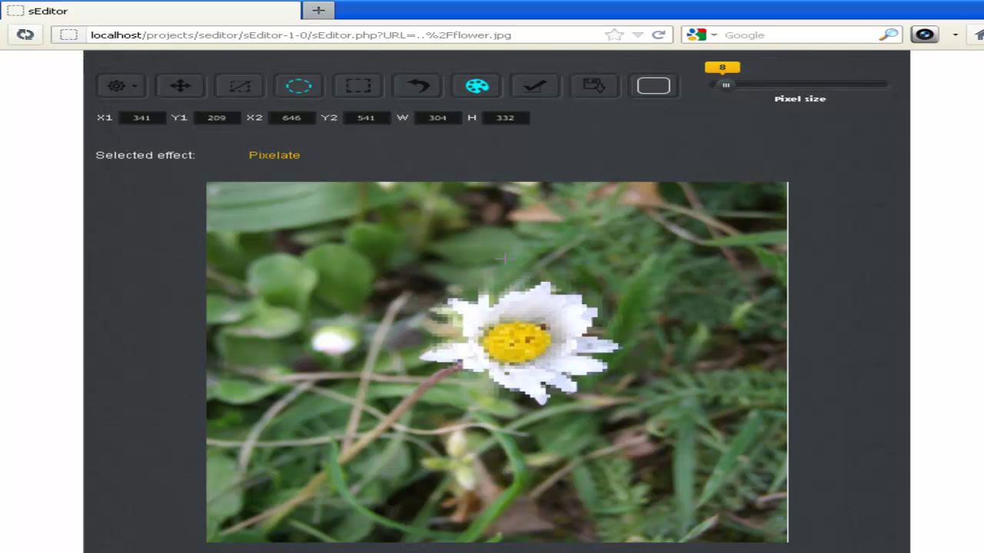
left_click(417, 85)
Choose the Colorize effect and select an area of about 224 × 284 px over the broad green leaves.
left_click(117, 87)
left_click(227, 294)
left_click_drag(249, 228, 395, 345)
left_click_drag(356, 294, 351, 267)
Colorize the selected leaves with blue 2020c7 at a color opacity of 47.
left_click(653, 86)
left_click_drag(794, 170, 806, 128)
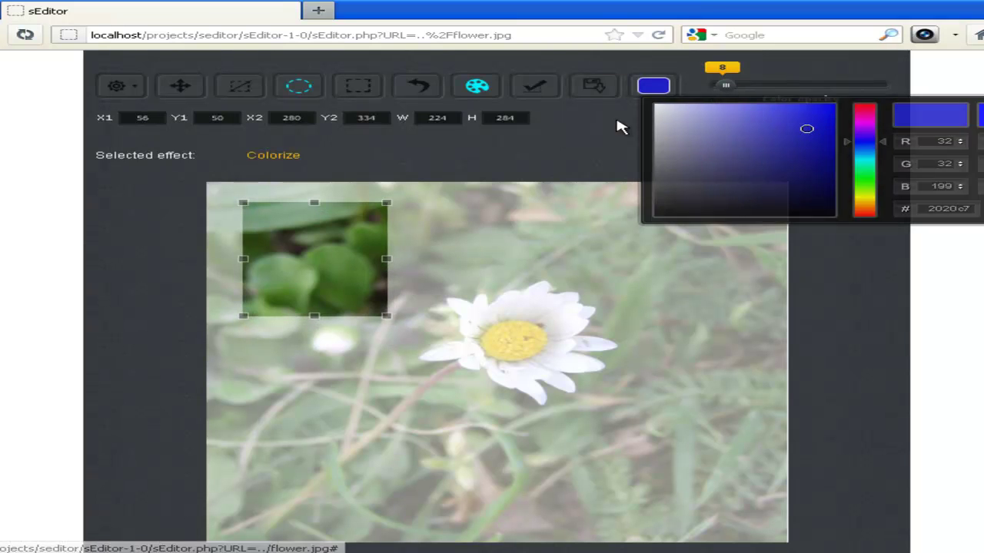
left_click_drag(725, 85, 797, 86)
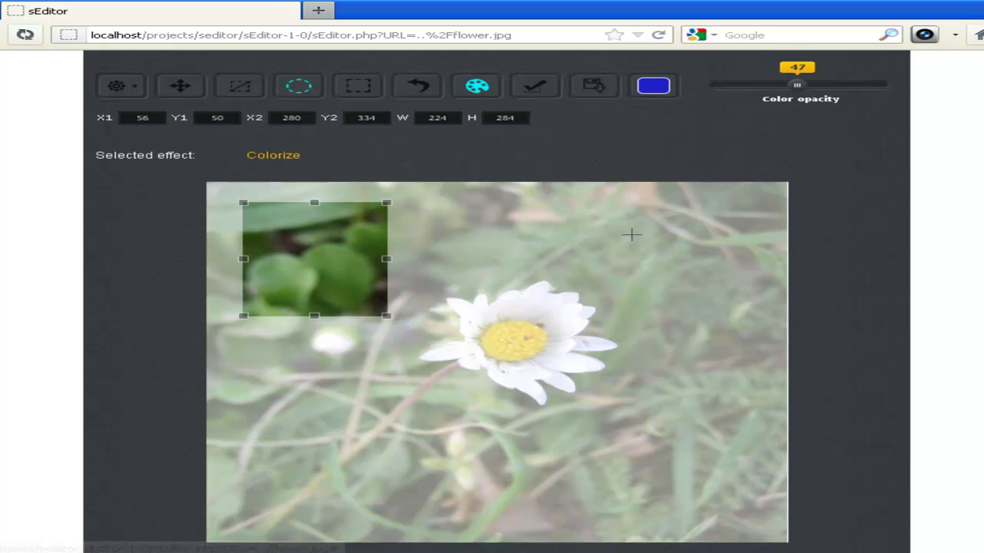
left_click(539, 91)
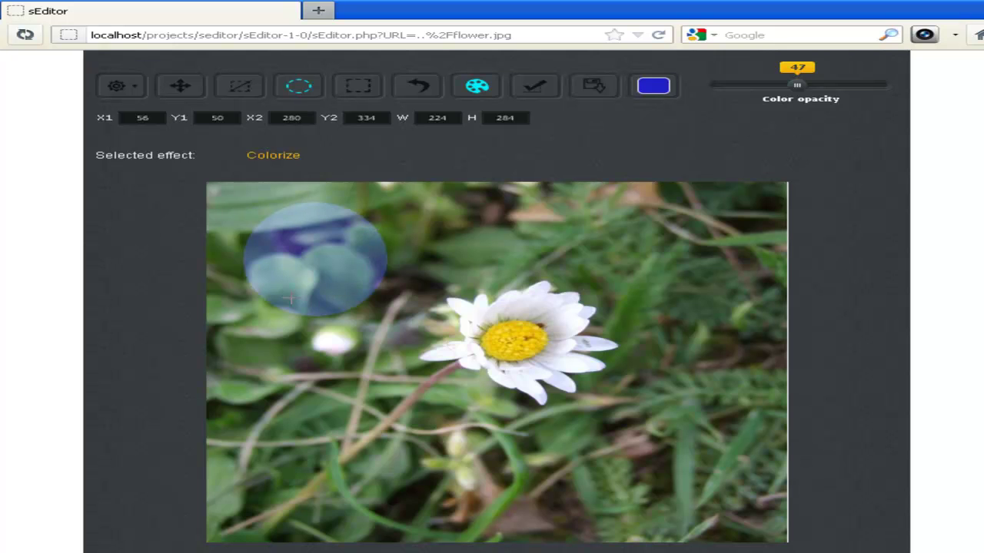
Colorize a rectangular area of about 368 × 190 px above the daisy using the Square Selector.
left_click(358, 95)
left_click_drag(421, 199, 658, 276)
left_click(537, 88)
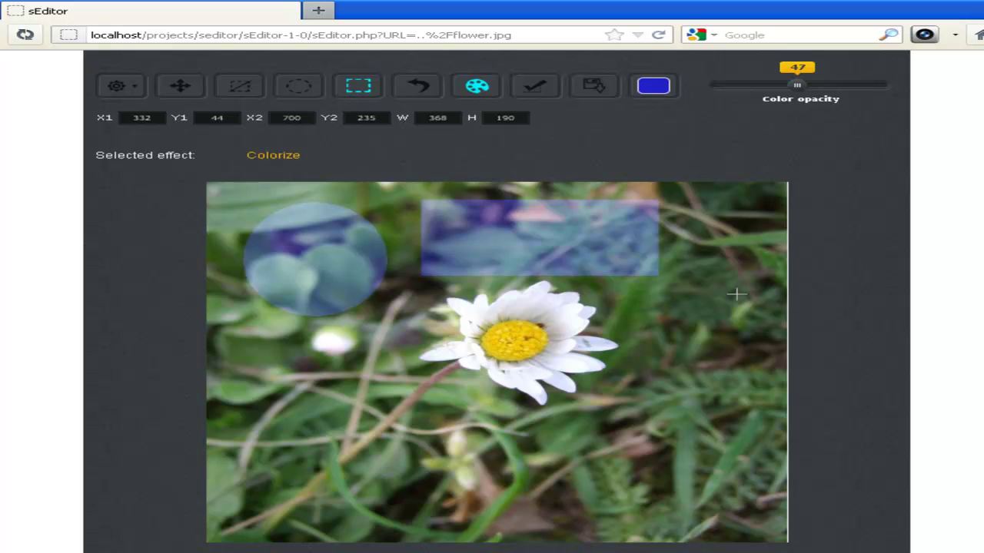
Colorize a round area of about 213 × 495 px below the leaves, and undo all the colorized areas.
left_click_drag(384, 333, 247, 534)
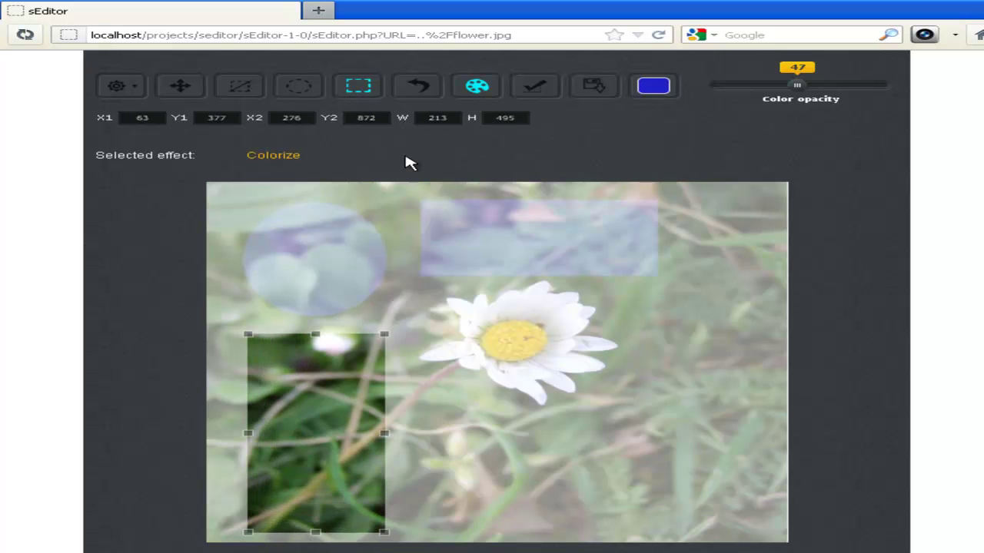
left_click(307, 87)
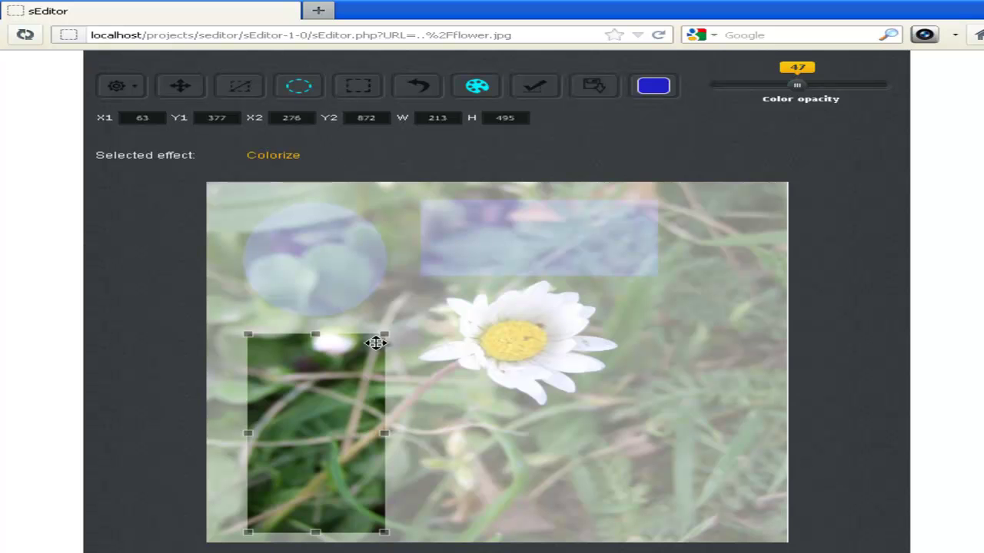
left_click(537, 90)
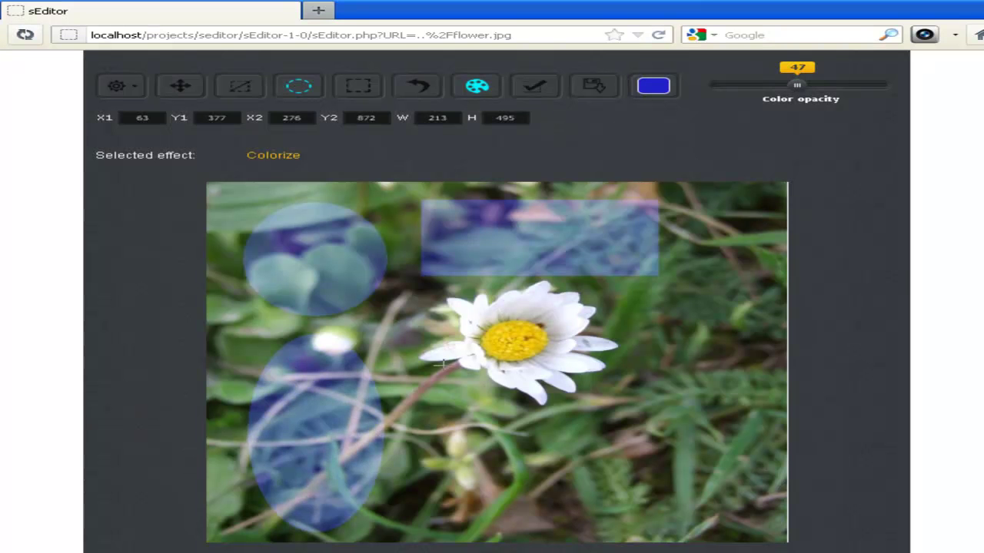
left_click(480, 89)
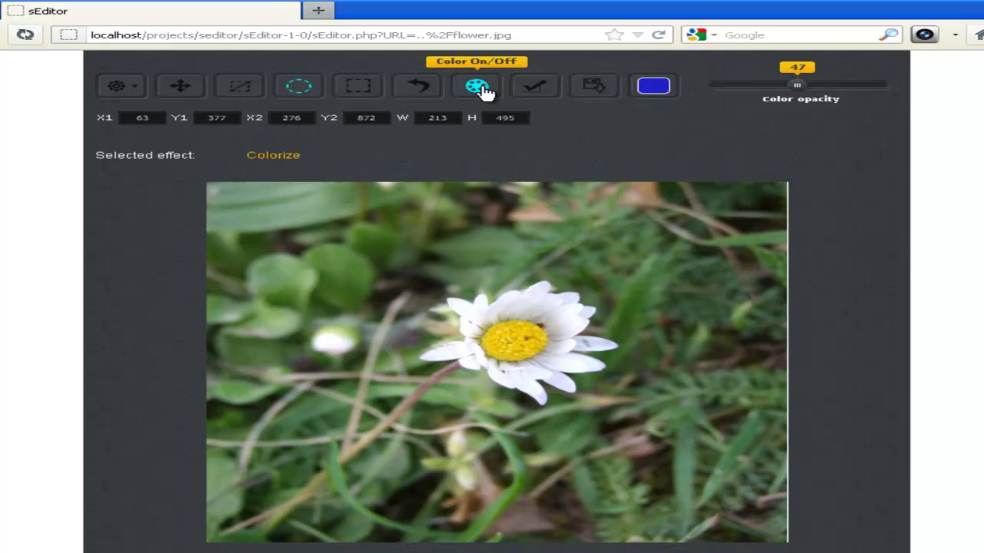
Switch the color option off and on again, and pick a slightly lighter, brighter blue as the selected color.
left_click(480, 90)
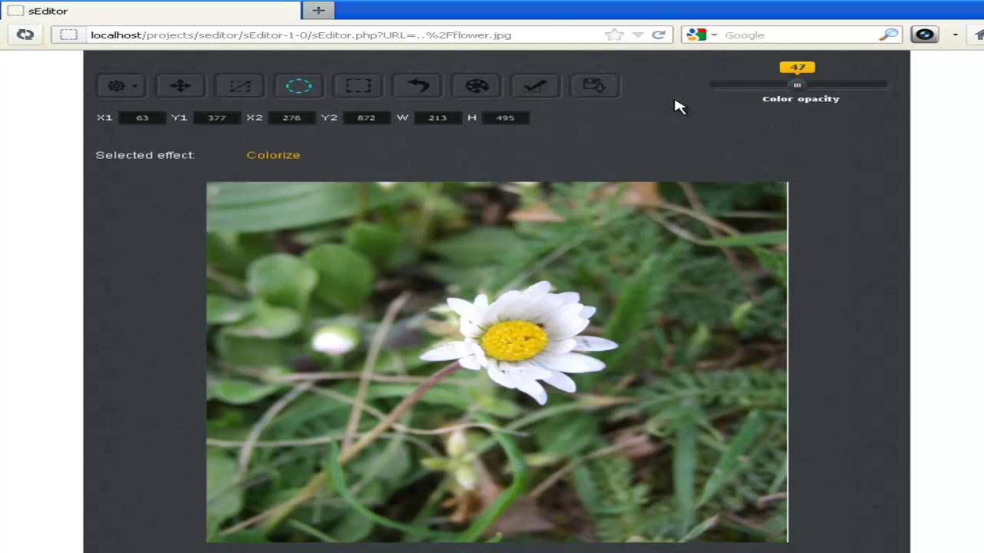
left_click(476, 87)
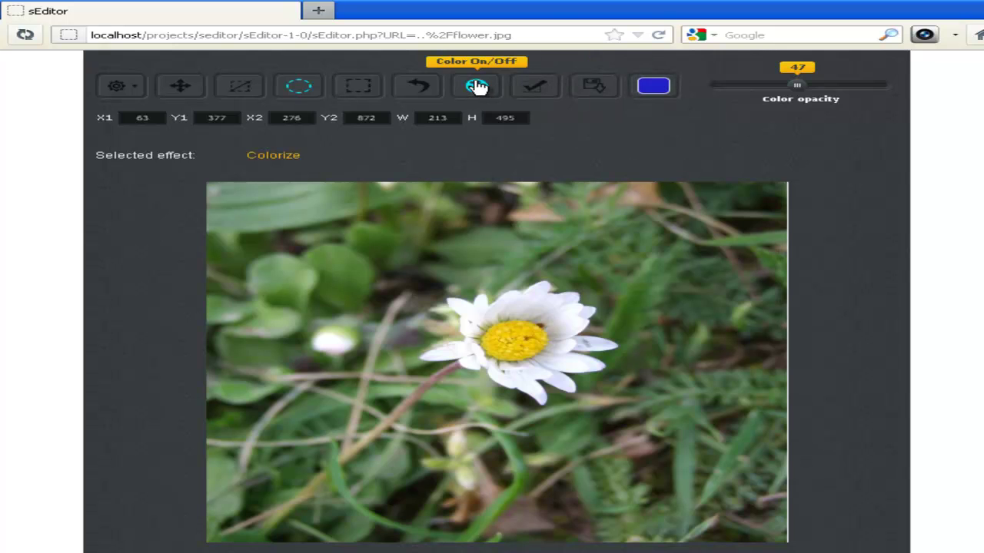
left_click(654, 86)
left_click(756, 157)
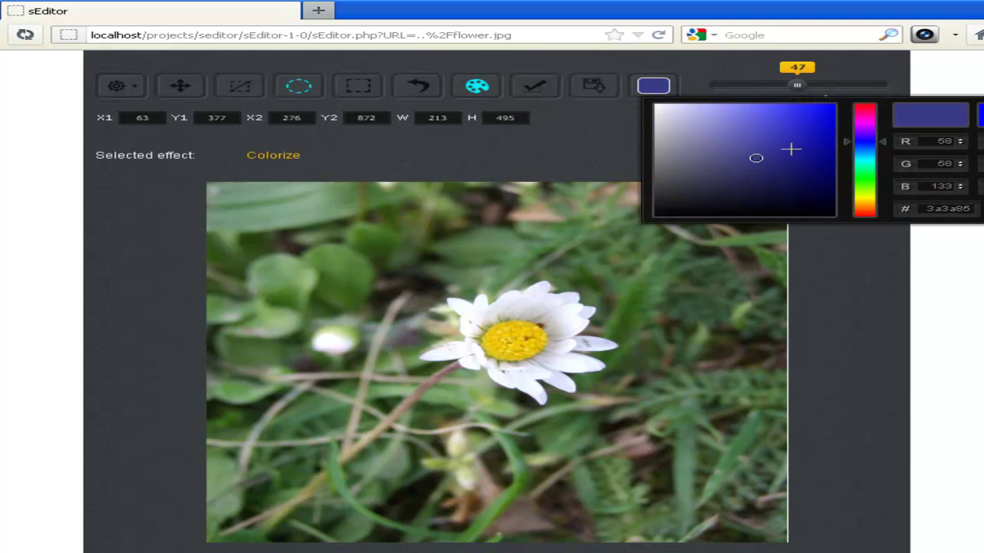
mouse_move(875, 140)
left_mouse_down()
mouse_move(876, 178)
mouse_move(876, 131)
left_mouse_up()
left_click(815, 113)
Choose the Crop effect and select an area of about 465 × 803 px around the daisy.
left_click(129, 89)
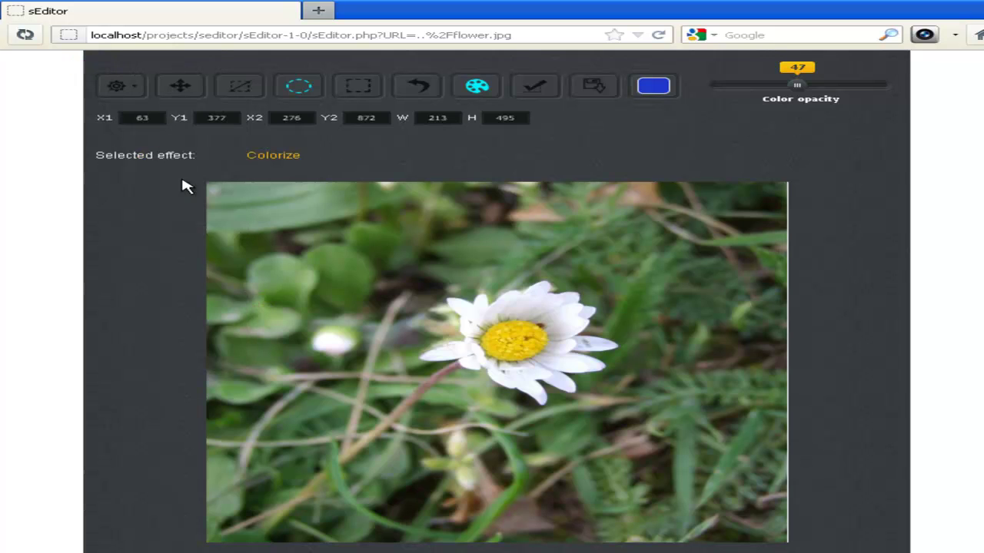
left_click(128, 99)
left_click(181, 356)
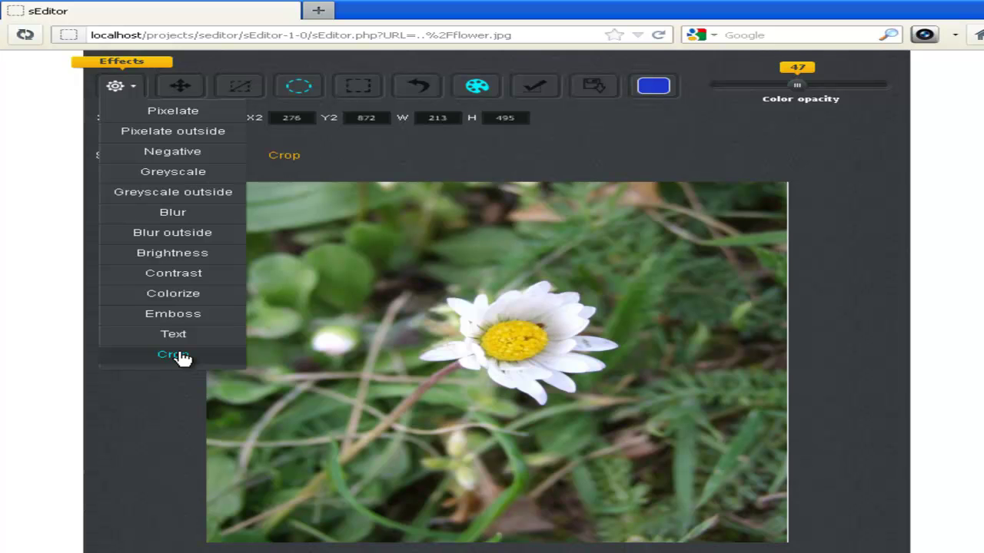
scroll(804, 232, "down", 4)
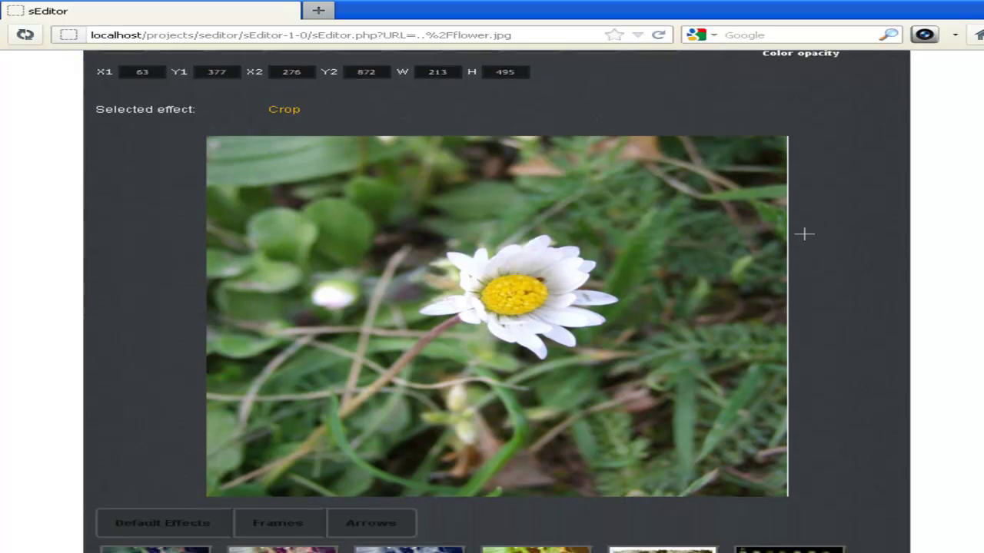
scroll(542, 185, "up", 2)
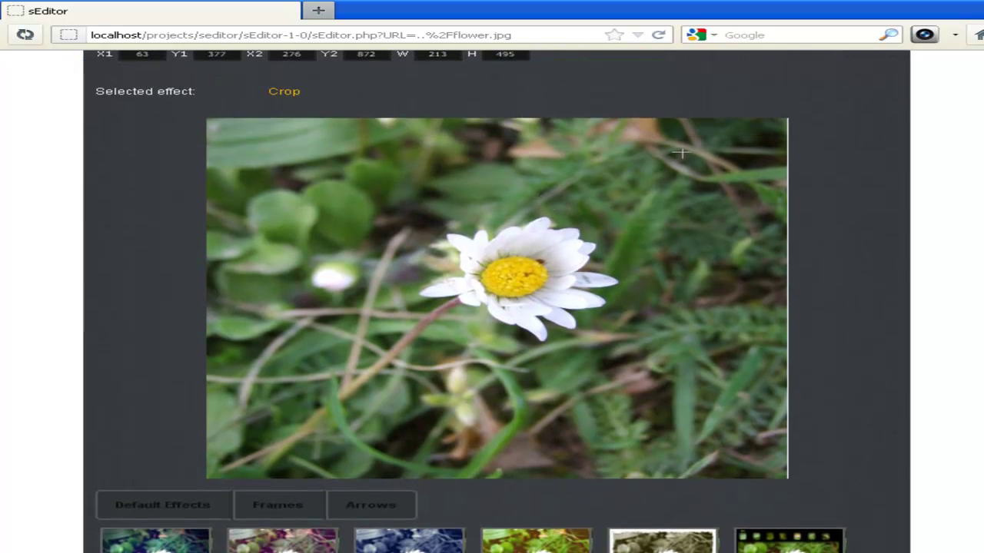
left_click_drag(717, 139, 419, 462)
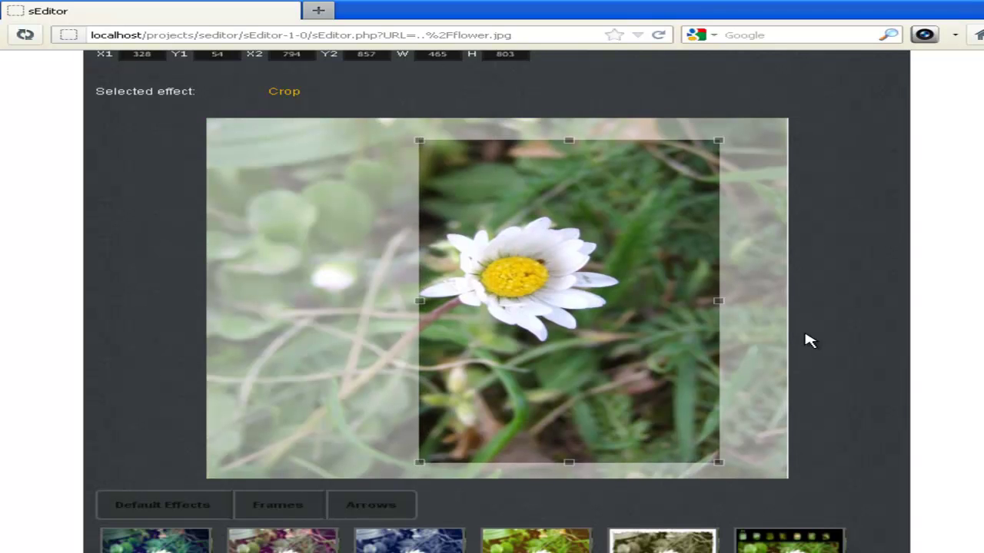
Set the crop area's width to 500 and its height to 799.
scroll(809, 340, "up", 2)
left_click_drag(454, 116, 387, 115)
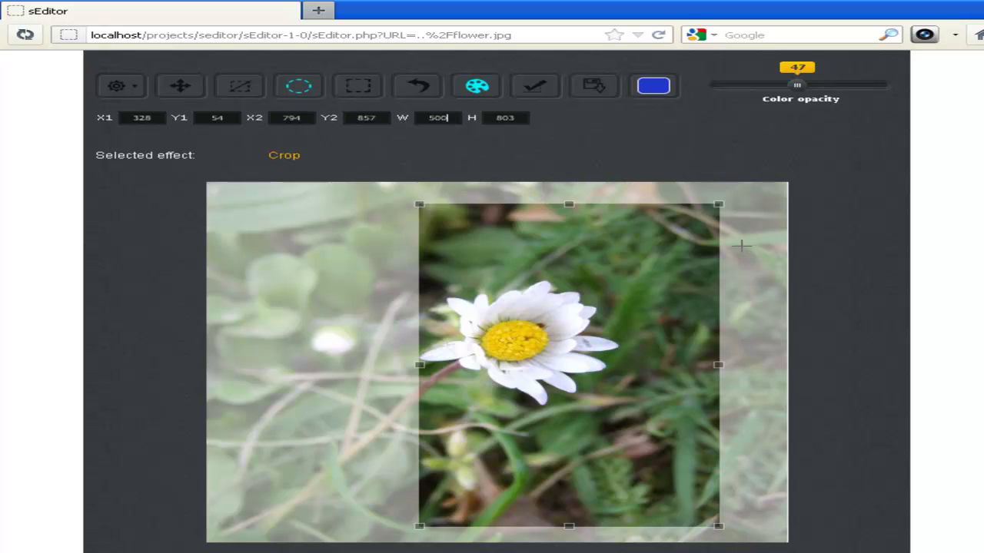
key("Tab")
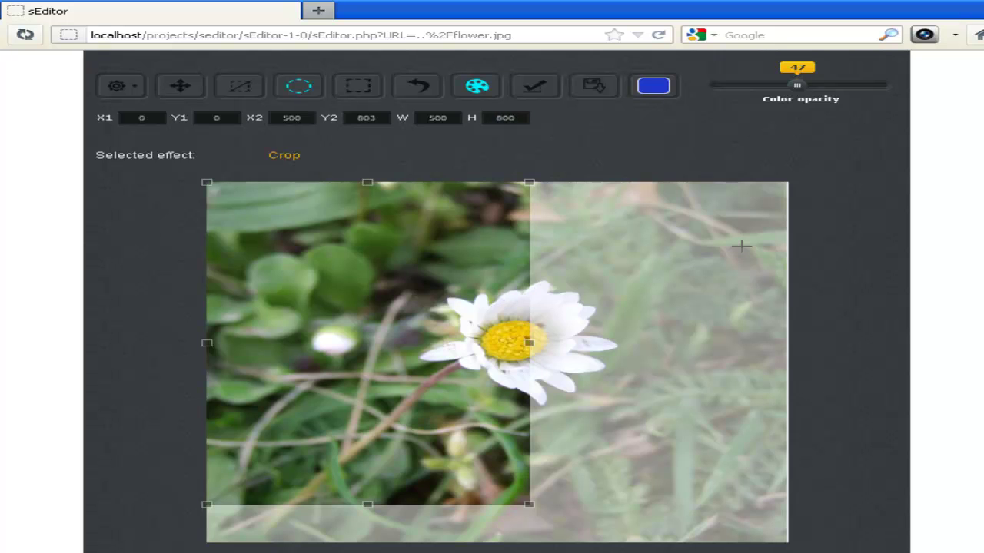
key("BackSpace")
key("BackSpace")
key("BackSpace")
type("799")
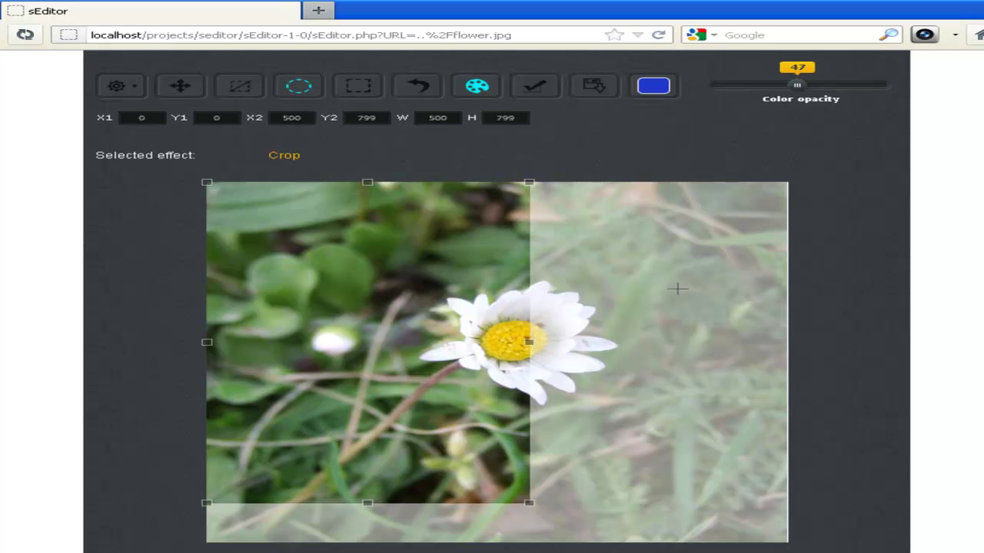
Move the crop area so it encloses the whole daisy, and crop the image to it.
left_click_drag(435, 281, 600, 310)
left_click(549, 92)
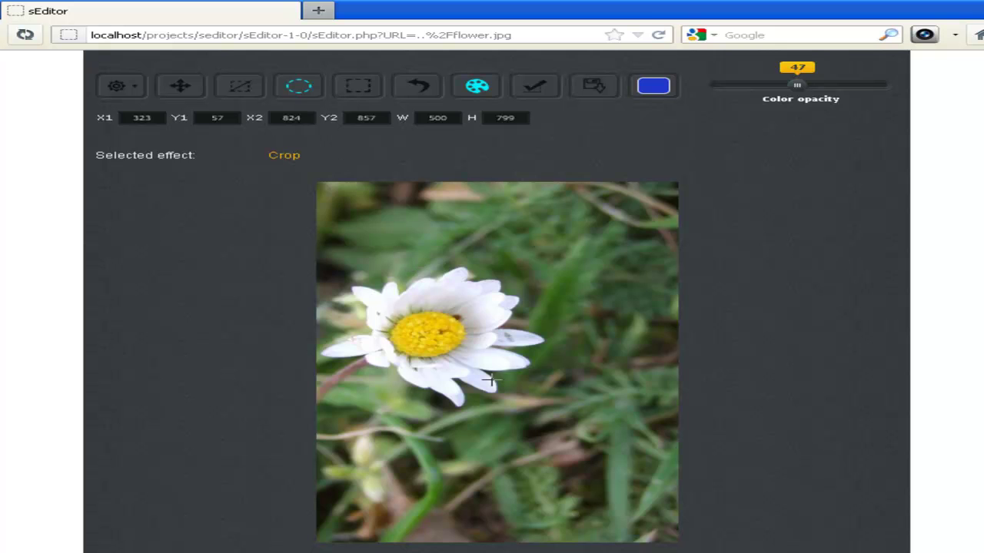
Select an area of about 118 × 111 px over the daisy's yellow centre and apply Greyscale outside.
left_click_drag(536, 259, 324, 420)
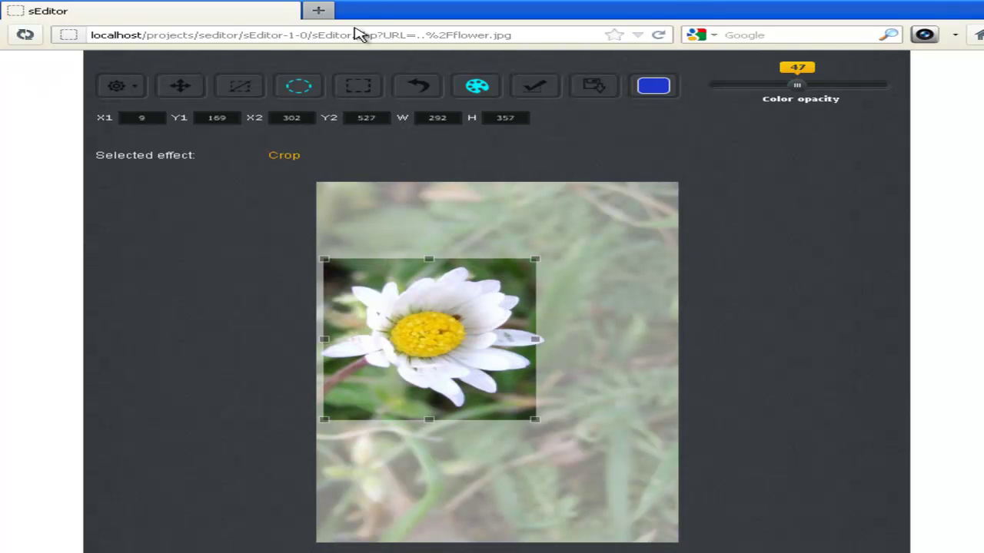
left_click(594, 287)
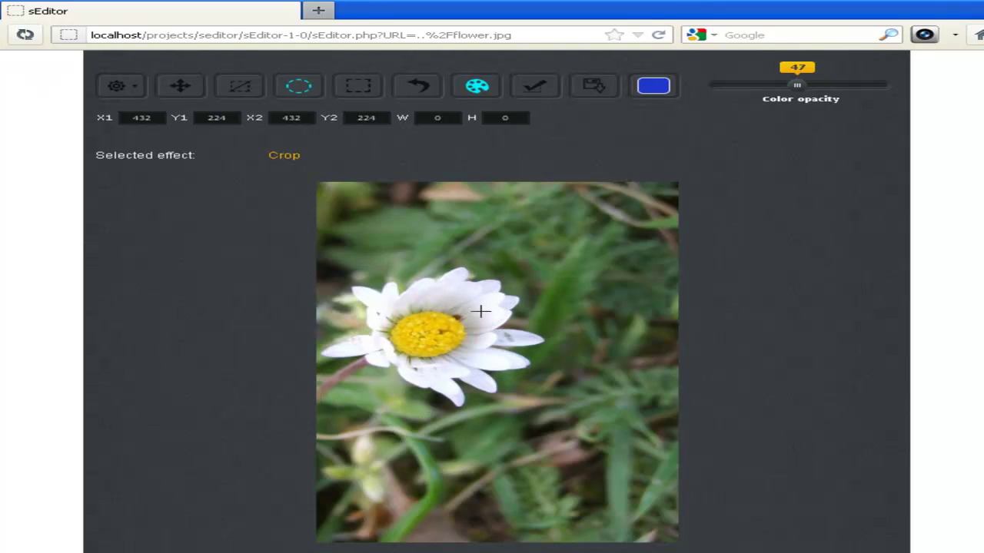
left_click_drag(471, 309, 386, 358)
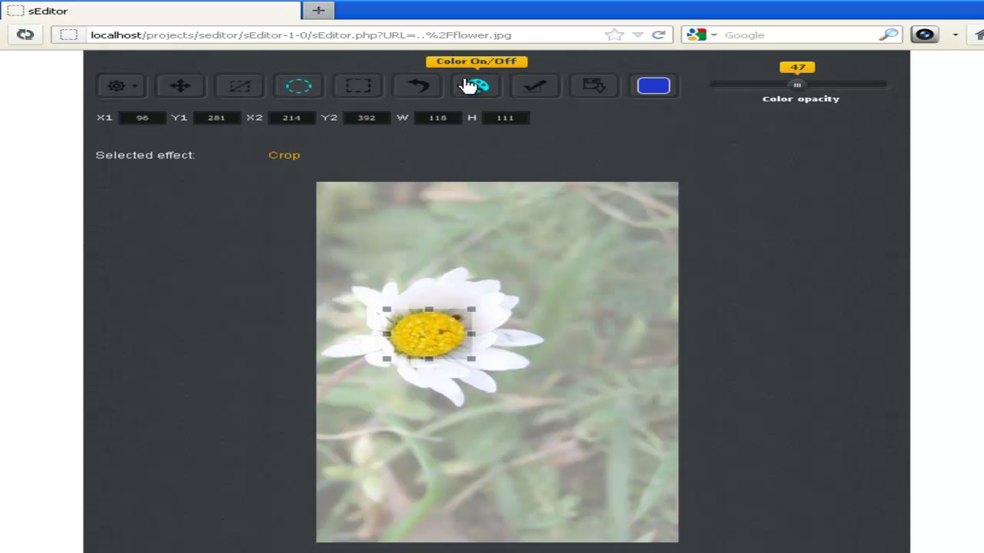
left_click(131, 89)
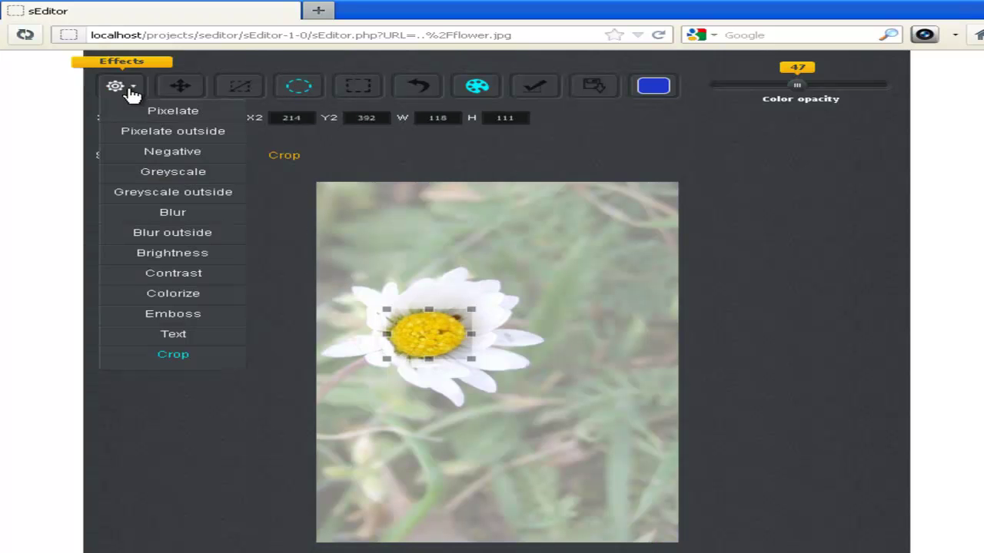
left_click(188, 192)
left_click(555, 92)
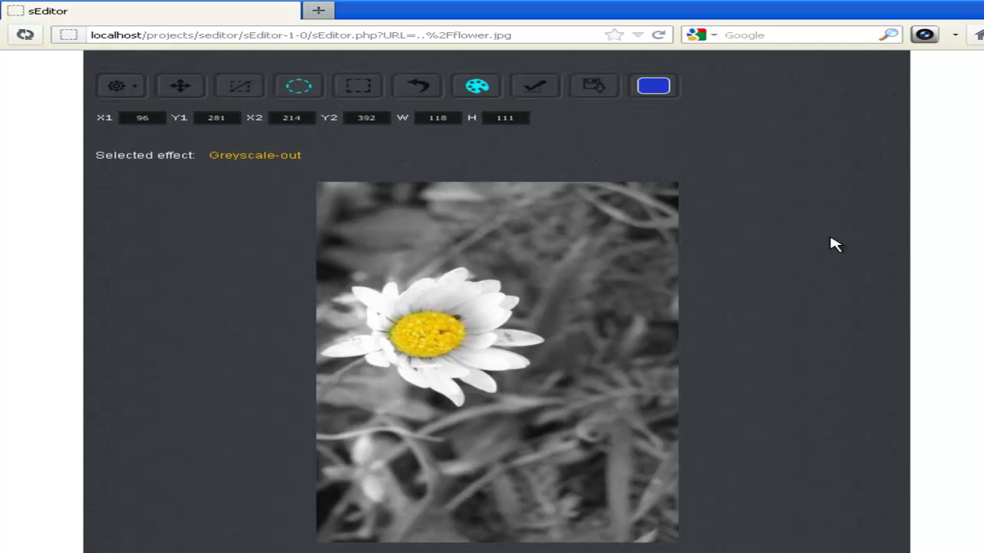
Undo the greyscale effect and the crop to return to the original flower photo.
left_click(127, 90)
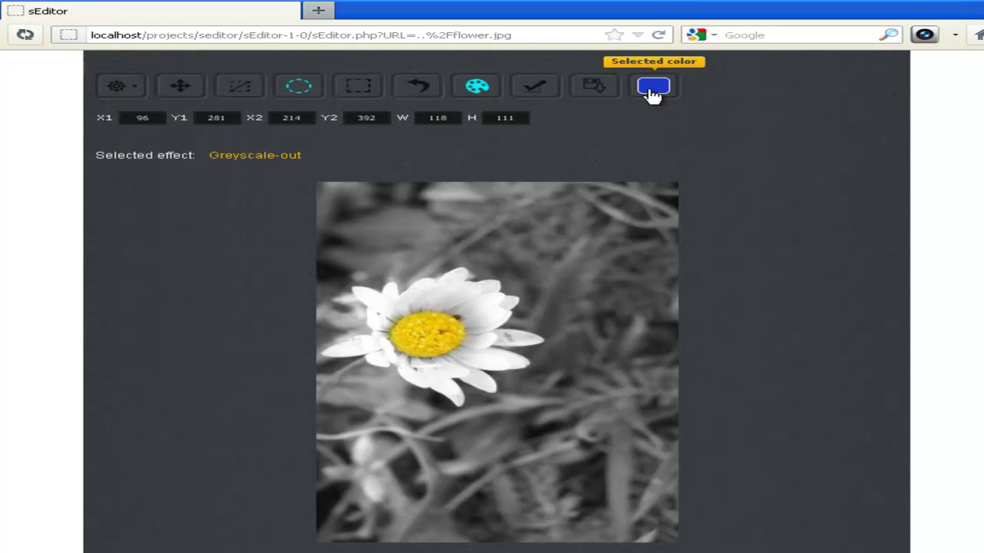
left_click(621, 89)
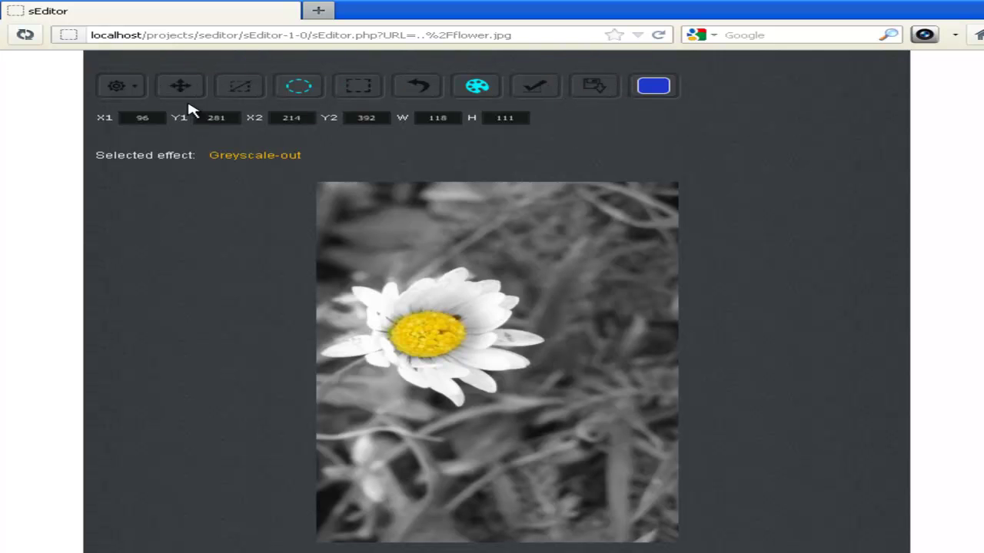
left_click(418, 91)
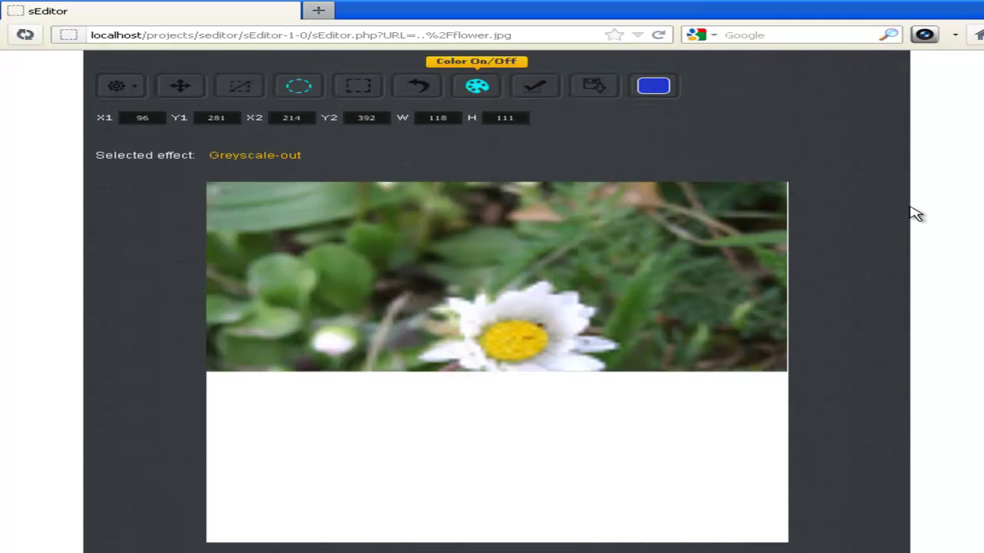
Choose the Rosie preset from the default effects for the whole image.
scroll(945, 194, "down", 4)
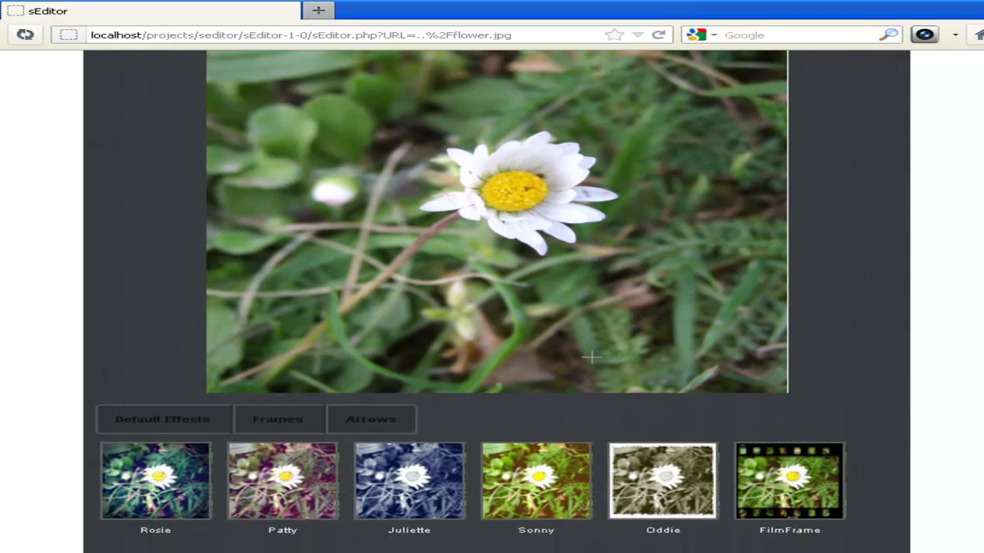
left_click(164, 421)
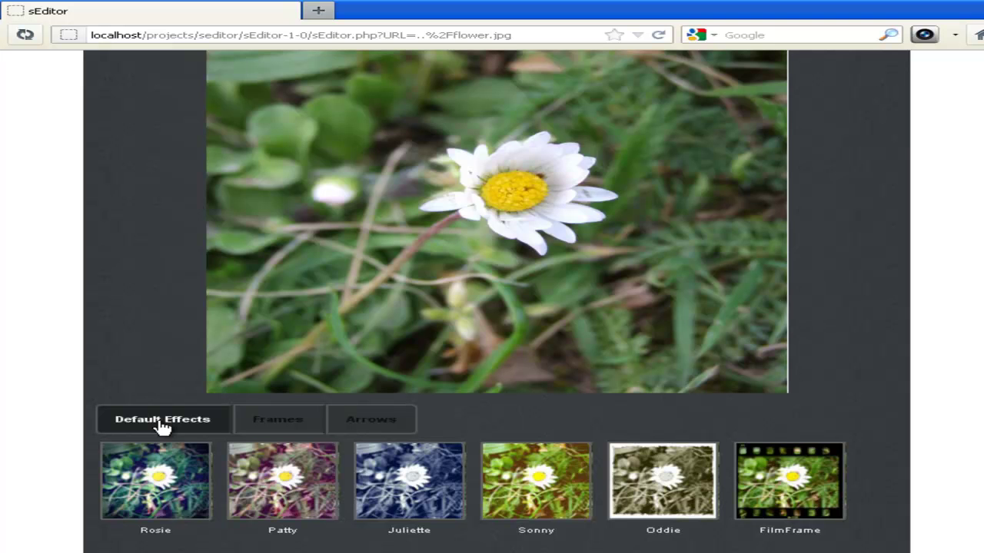
left_click(161, 470)
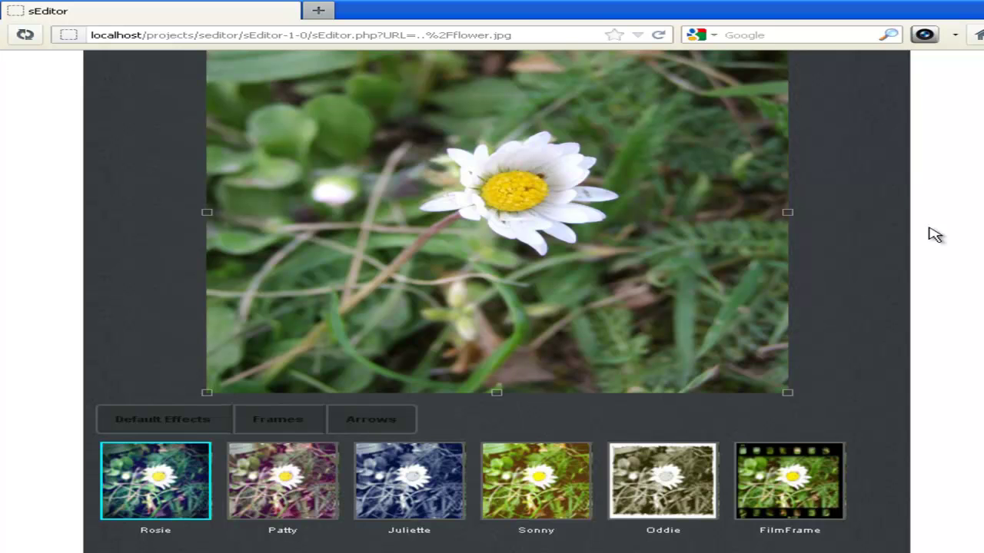
scroll(935, 235, "up", 4)
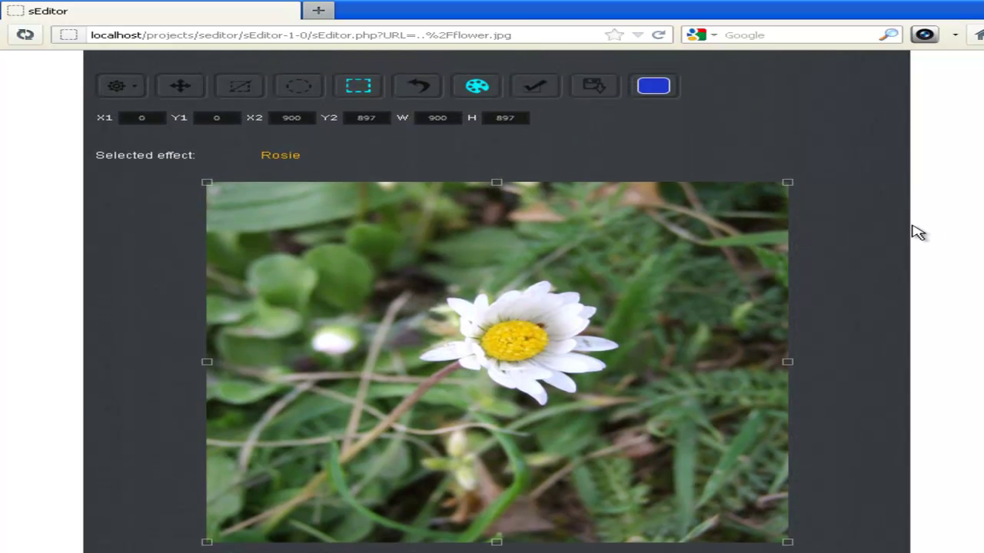
scroll(918, 233, "down", 4)
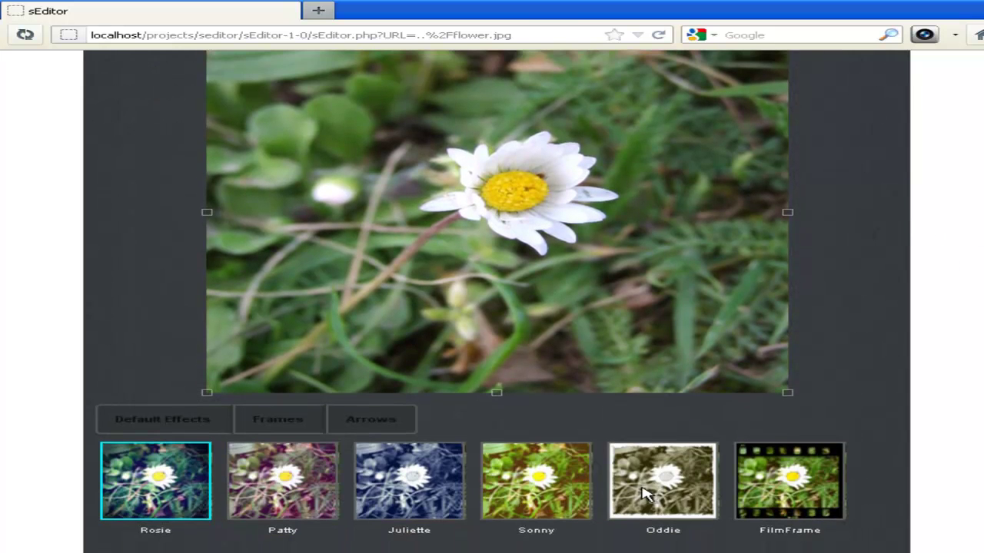
Apply the Rosie effect to the whole flower photo.
scroll(881, 271, "up", 4)
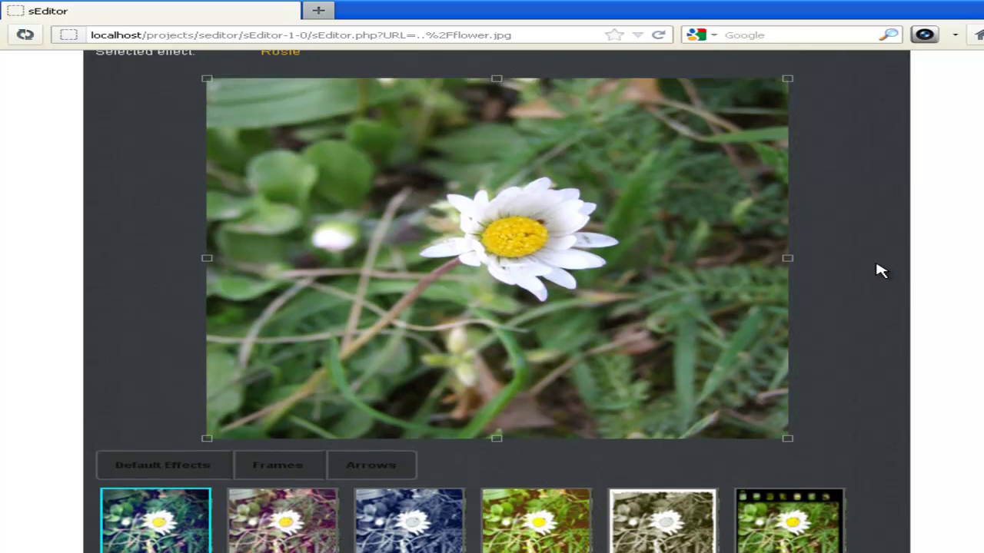
scroll(661, 317, "down", 4)
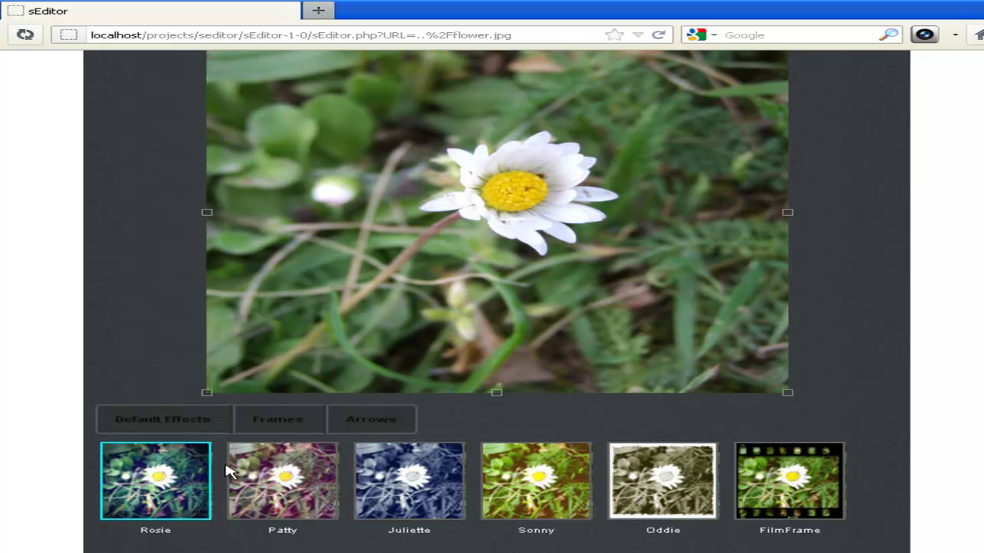
scroll(296, 476, "up", 3)
left_click(533, 86)
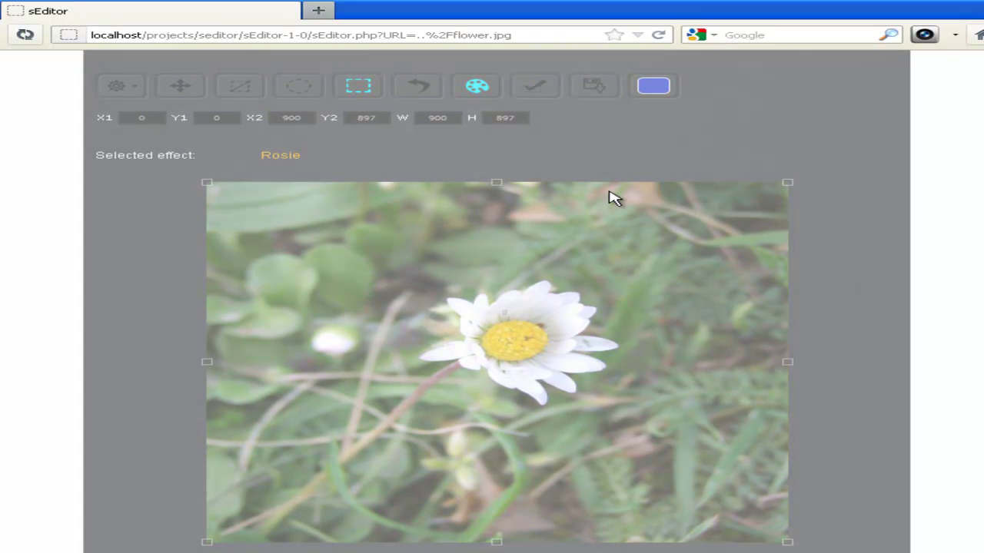
scroll(797, 216, "down", 2)
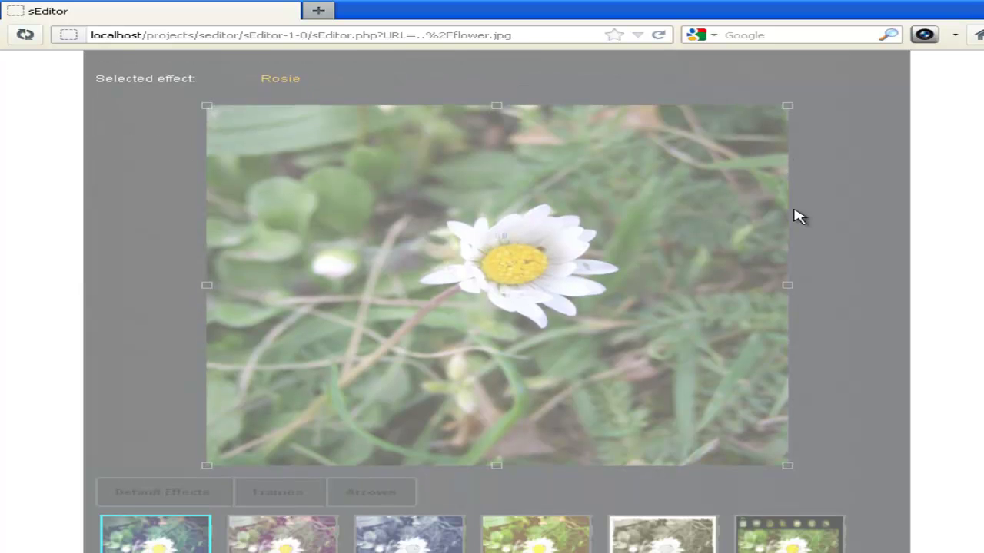
scroll(796, 216, "up", 2)
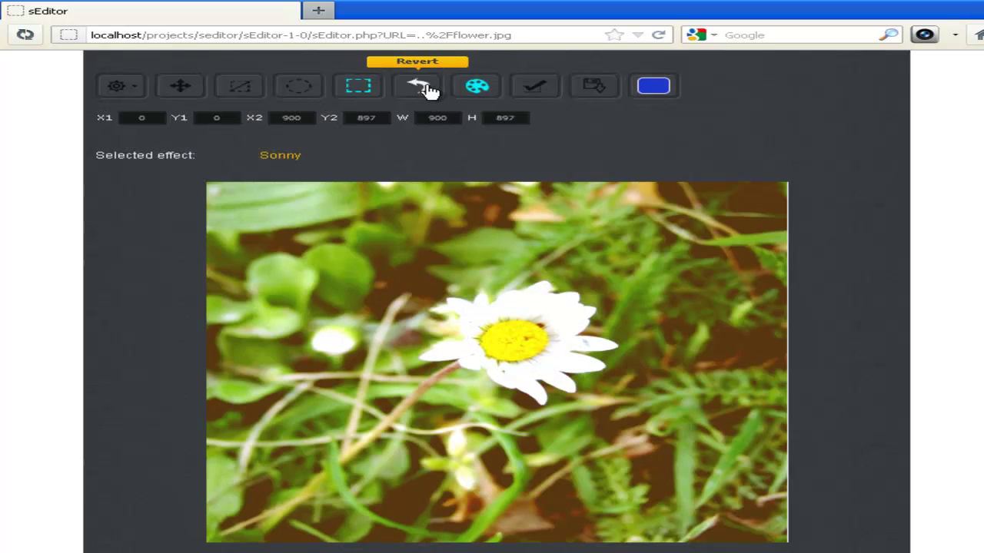
Undo the Sonny effect on the flower photo.
left_click(435, 88)
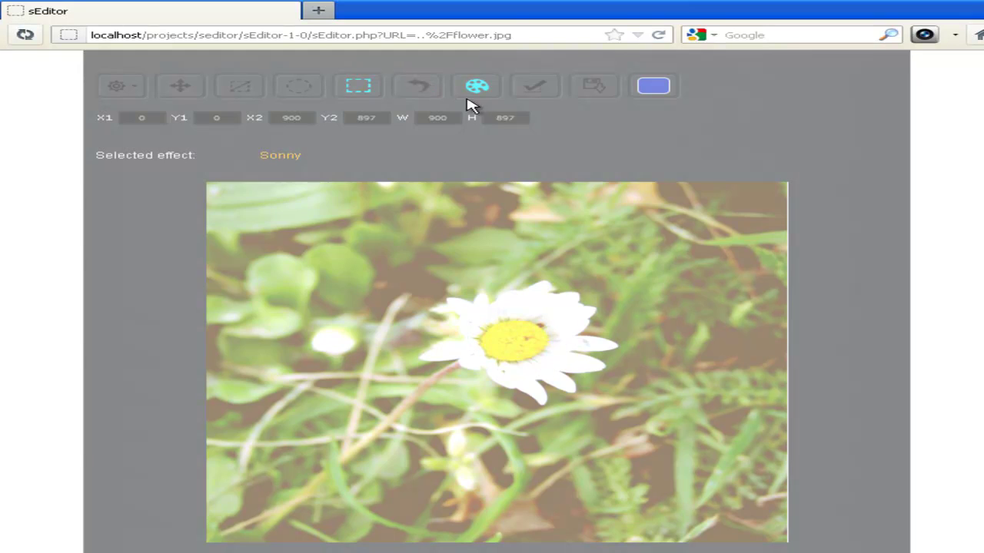
scroll(884, 223, "down", 3)
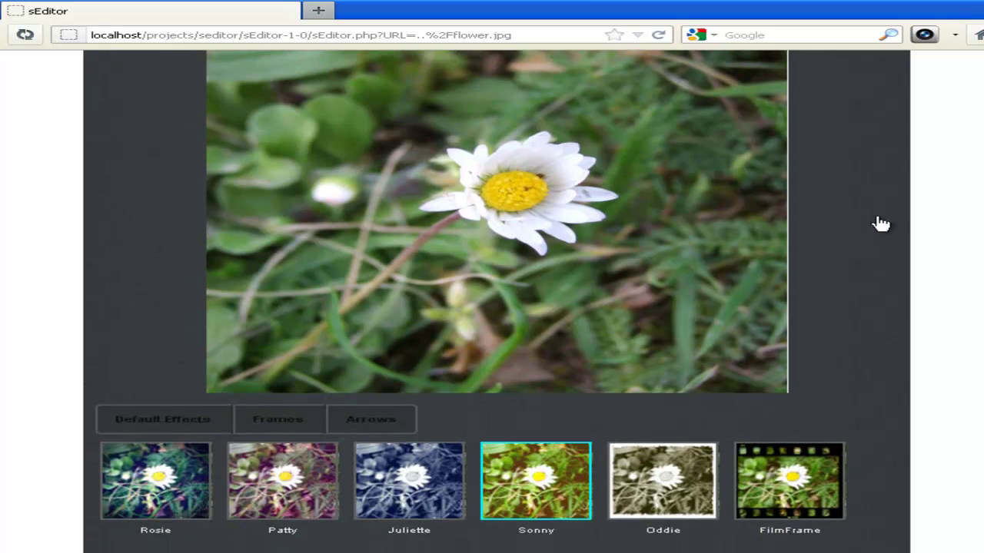
Choose the RoundMarker frame and select an area of about 452 × 489 px around the daisy.
left_click(301, 425)
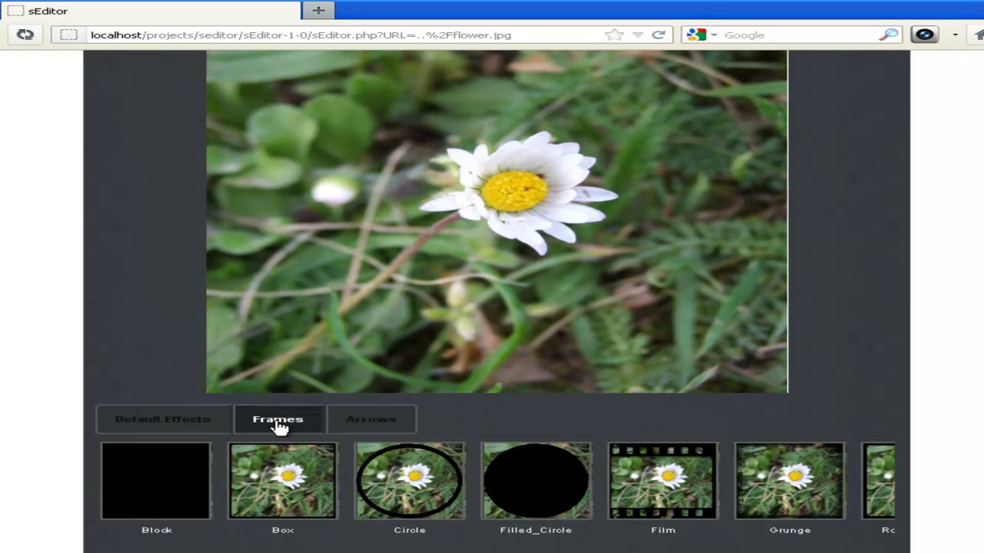
mouse_move(803, 479)
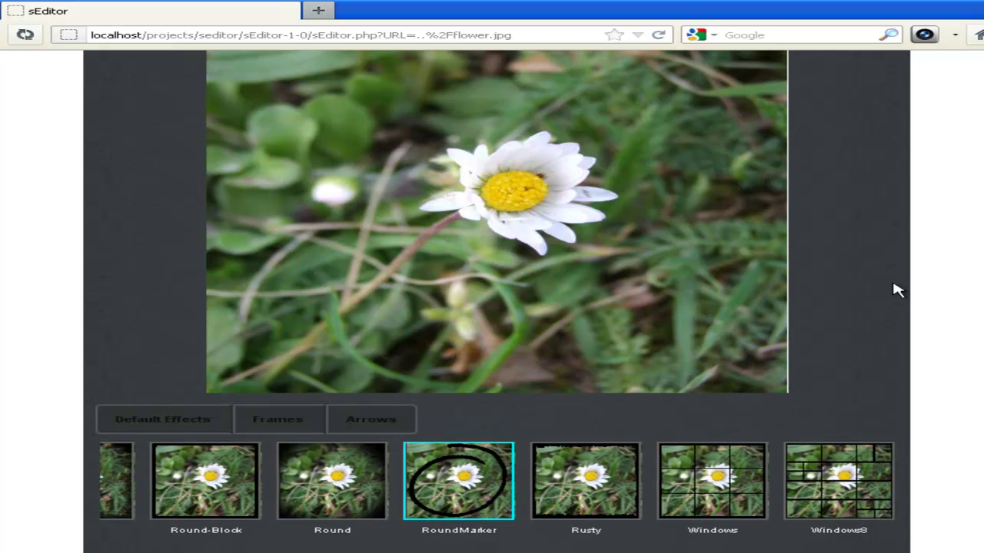
scroll(582, 215, "up", 2)
left_click_drag(627, 178, 334, 378)
left_click_drag(502, 315, 481, 306)
Turn off the custom color and apply the RoundMarker frame around the daisy at 47 effect opacity.
scroll(480, 307, "up", 3)
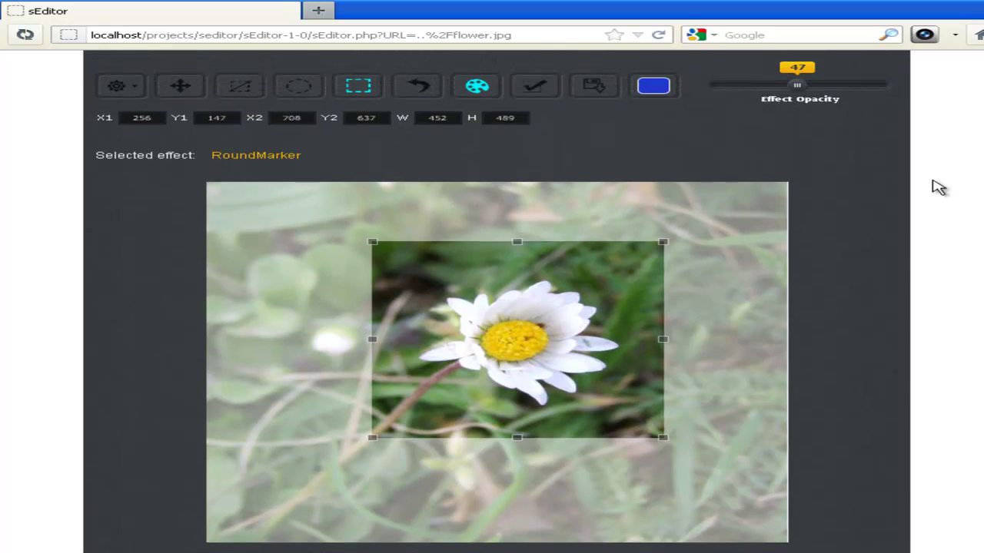
left_click(493, 91)
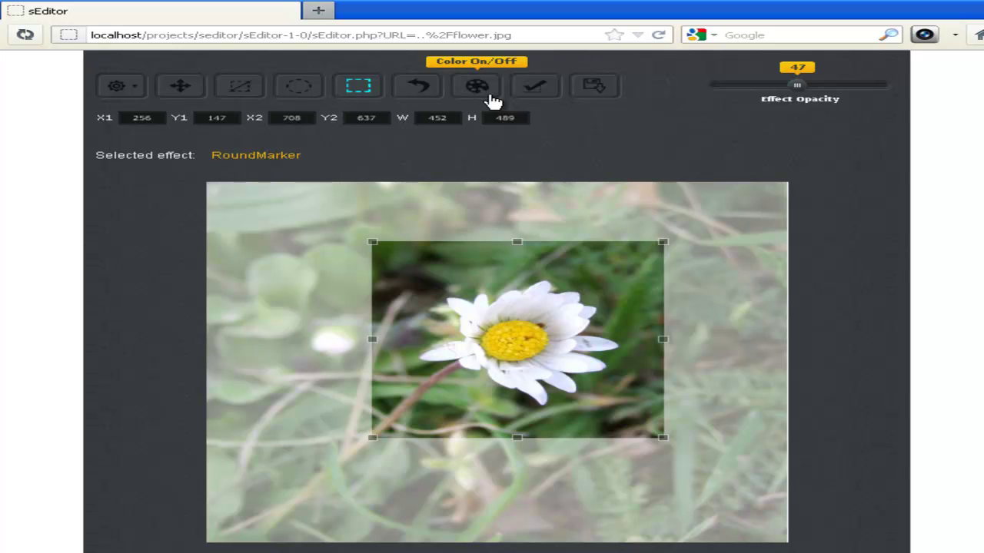
scroll(510, 107, "down", 4)
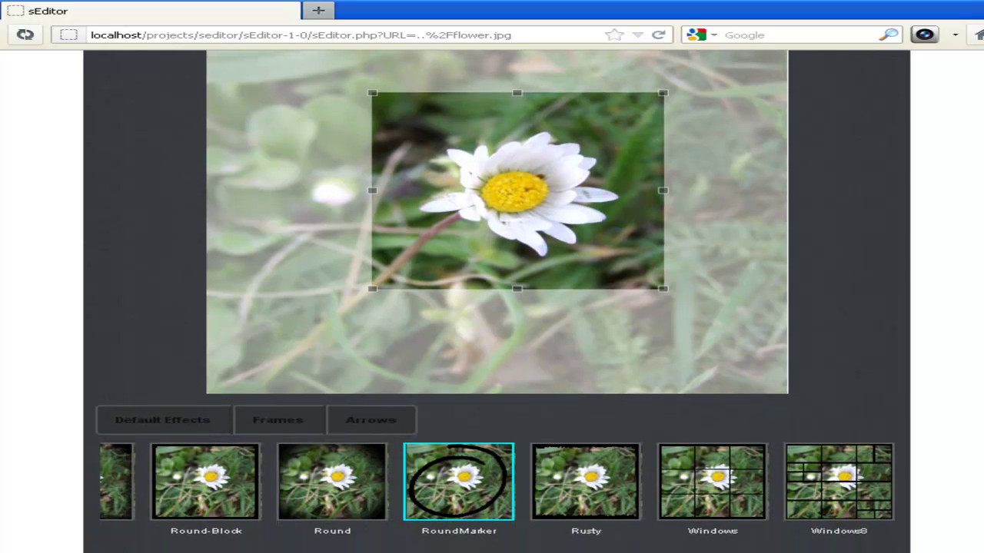
scroll(496, 230, "up", 4)
left_click(535, 82)
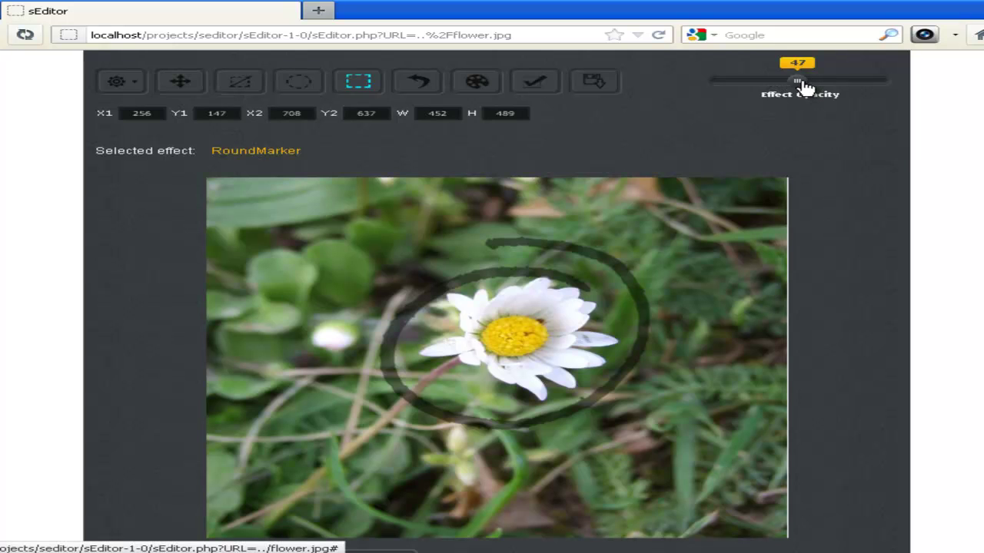
Replace the faint round marker around the daisy with one applied at 100 effect opacity.
left_click_drag(798, 83, 934, 84)
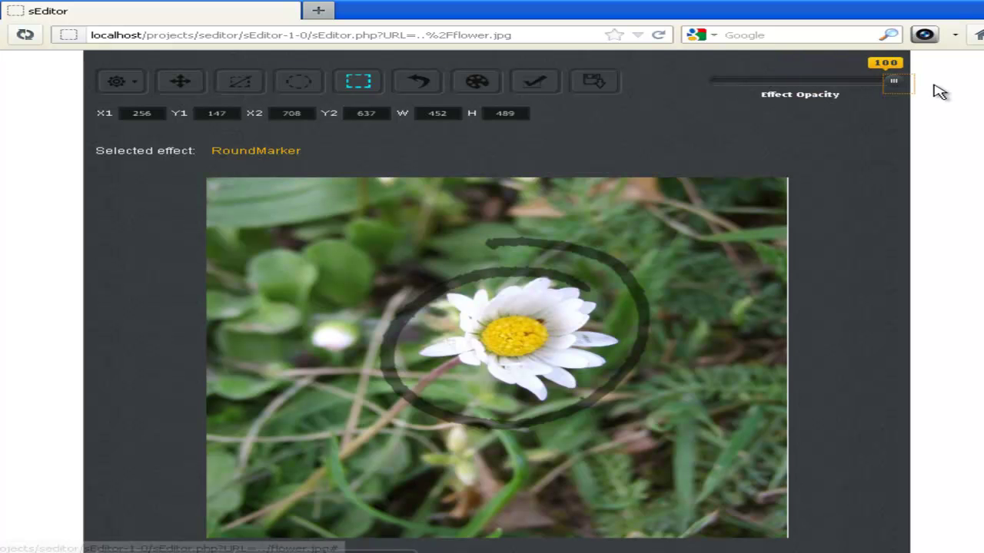
left_click(421, 83)
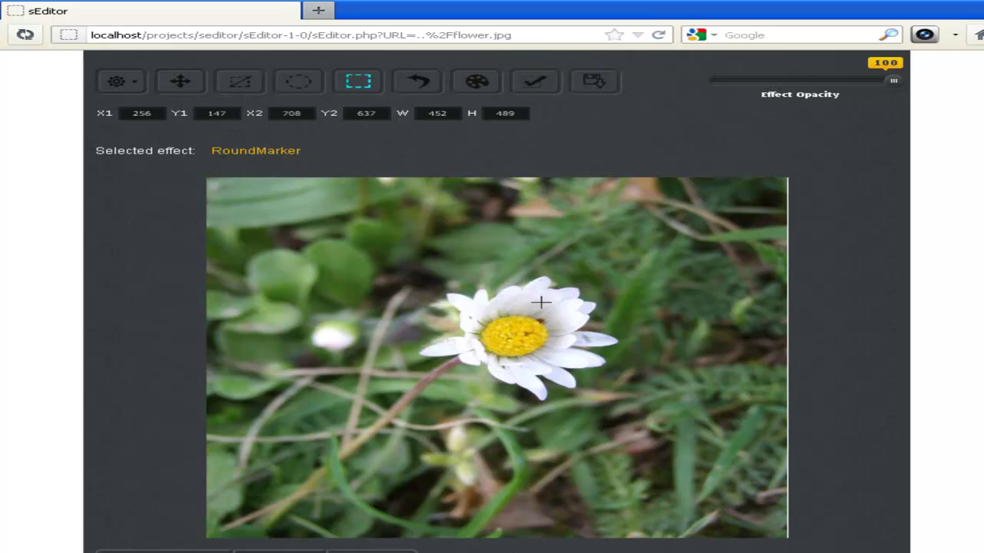
left_click_drag(209, 152, 364, 153)
left_click(368, 153)
left_click(541, 92)
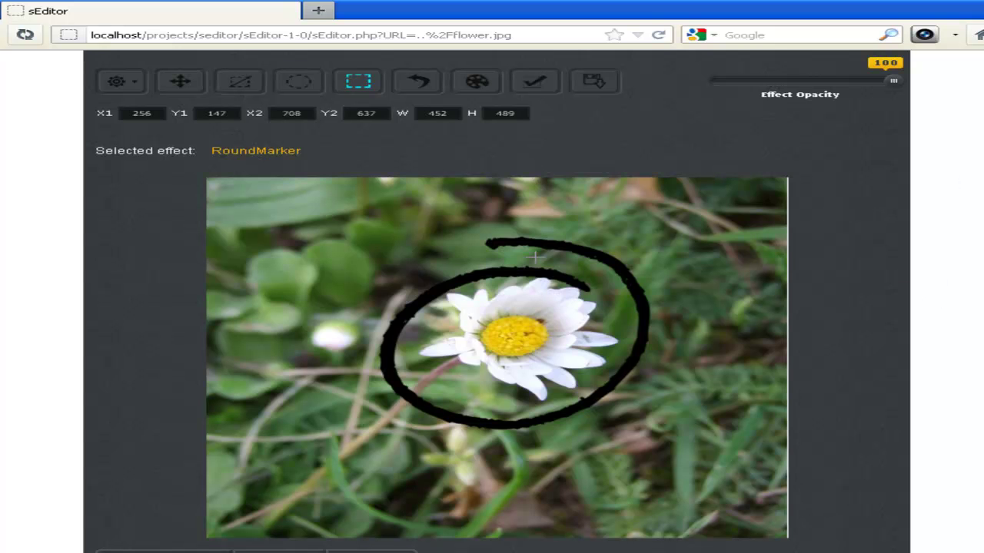
Undo the black round marker drawn around the daisy.
scroll(817, 272, "down", 2)
scroll(817, 272, "up", 2)
left_click(421, 83)
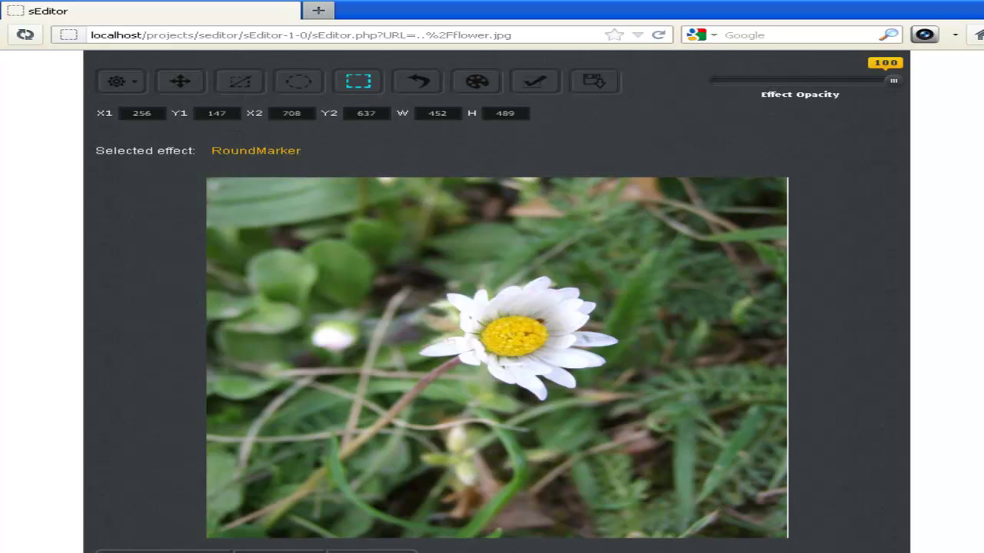
scroll(576, 110, "down", 1)
scroll(494, 454, "down", 3)
scroll(494, 454, "up", 3)
scroll(494, 453, "down", 3)
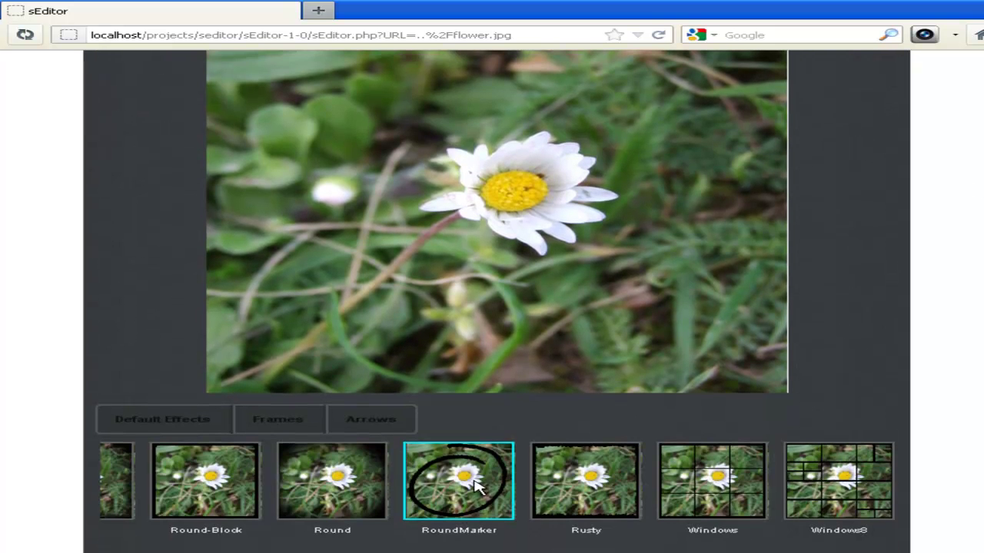
Turn on the custom color, set it to red (fa0303), and apply the RoundMarker frame around the daisy.
scroll(753, 230, "up", 3)
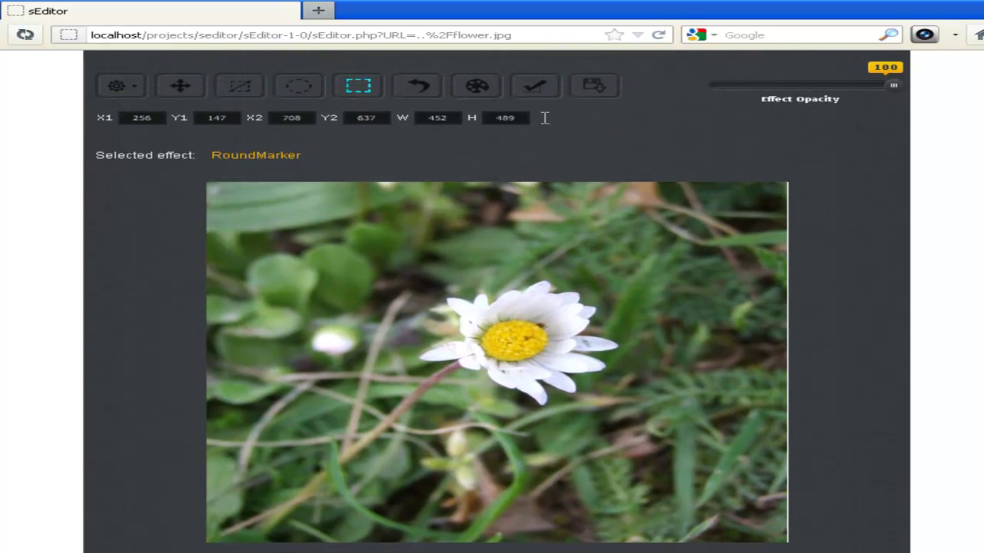
left_click(477, 87)
left_click(657, 87)
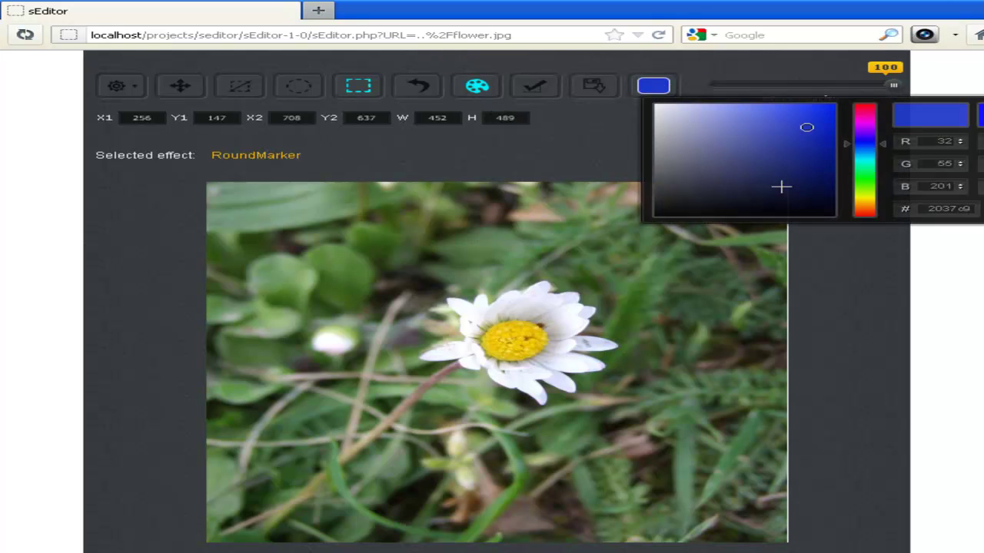
mouse_move(864, 144)
left_mouse_down()
mouse_move(868, 101)
mouse_move(834, 103)
left_mouse_up()
left_click(814, 115)
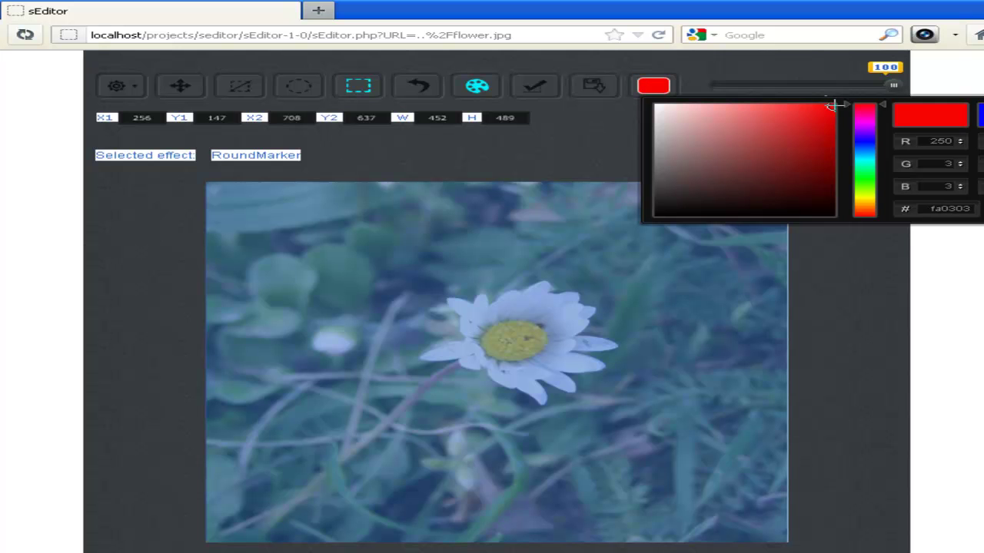
left_click(608, 142)
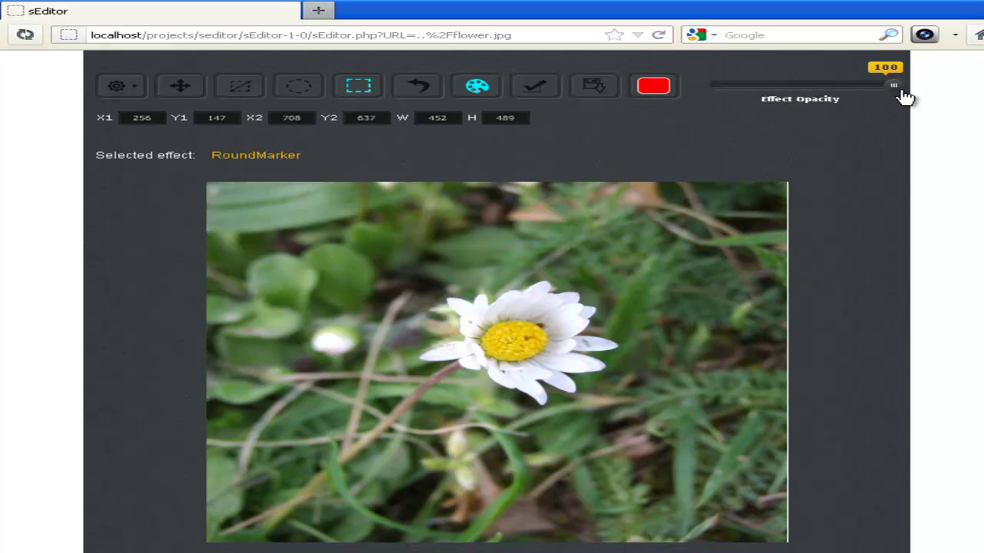
left_click(578, 94)
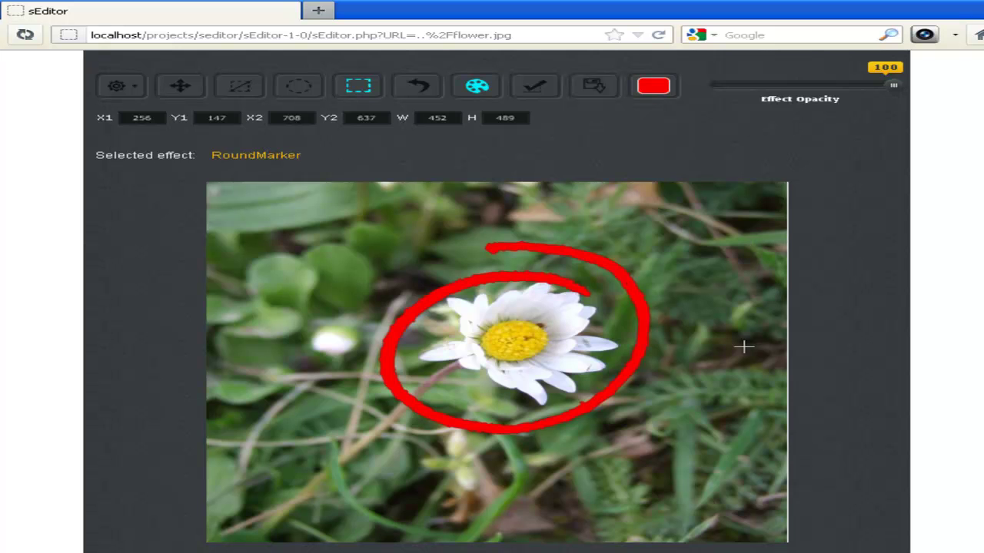
Choose the polaroid-round frame and select the whole image as its area.
scroll(876, 307, "down", 3)
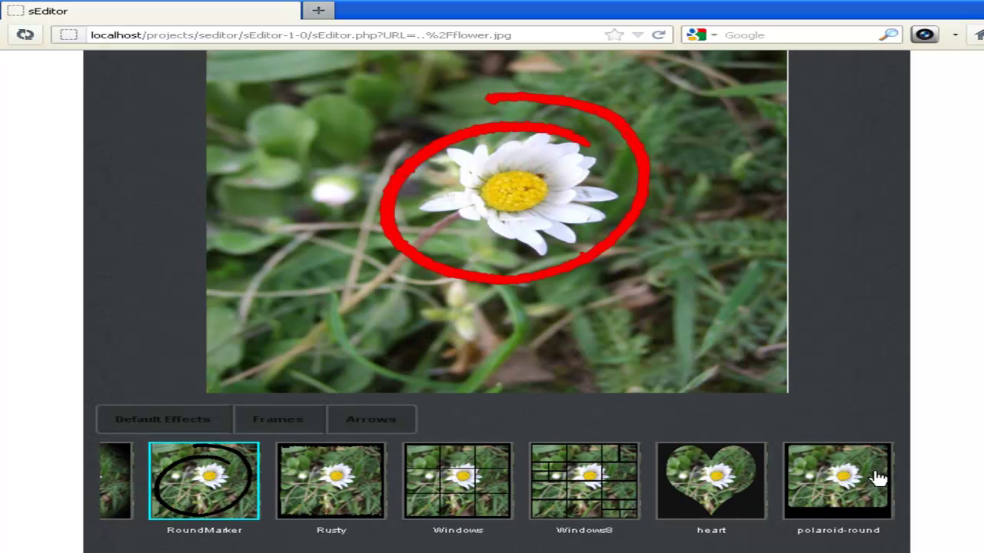
left_click(840, 472)
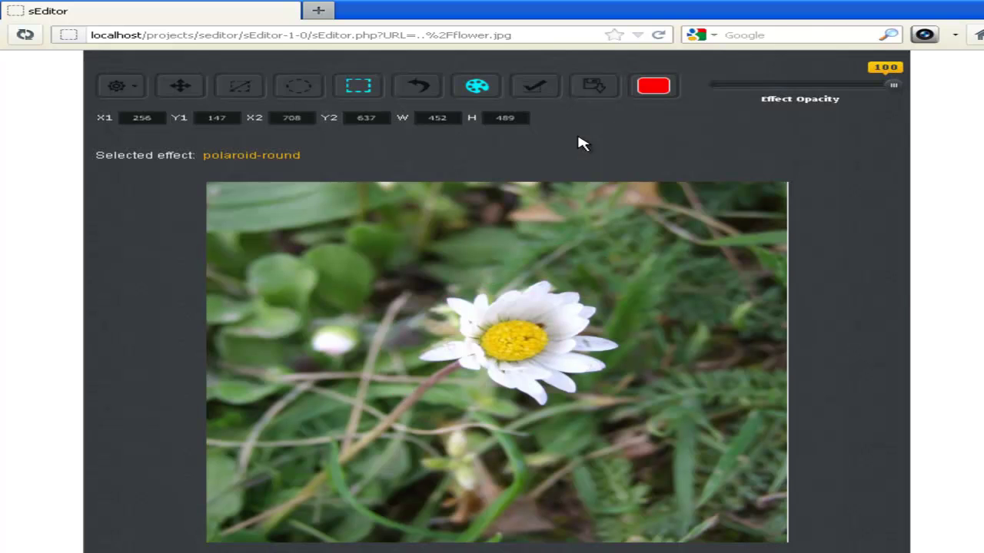
scroll(737, 368, "down", 4)
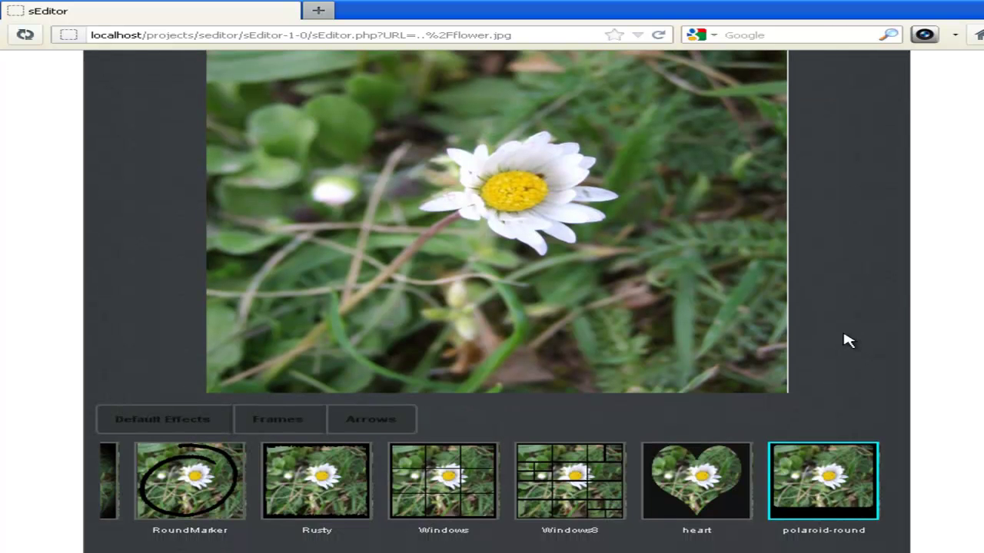
scroll(848, 340, "up", 4)
left_click(180, 87)
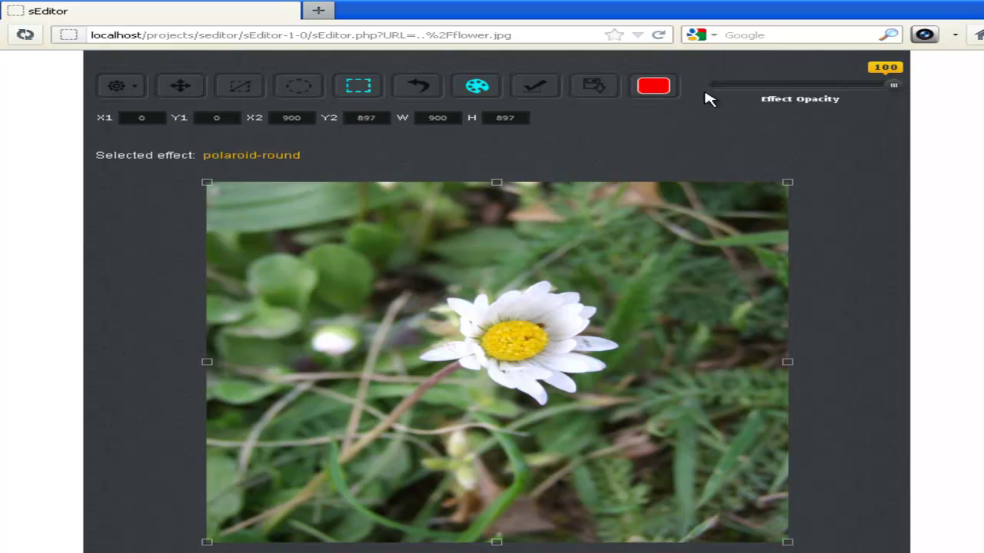
Set the effect color to white (ffffff) and apply the polaroid-round frame to the whole image.
left_click(653, 86)
left_click(653, 104)
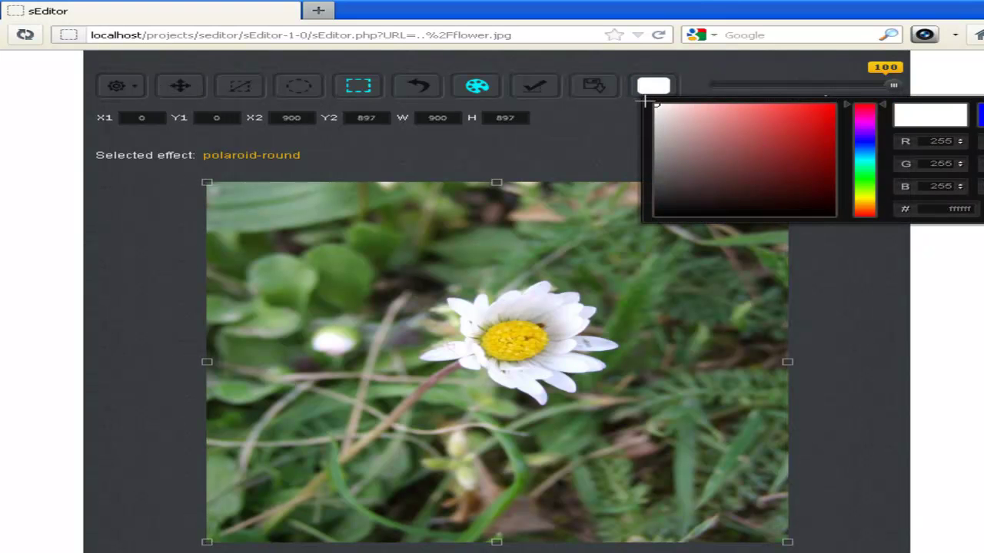
left_click(629, 131)
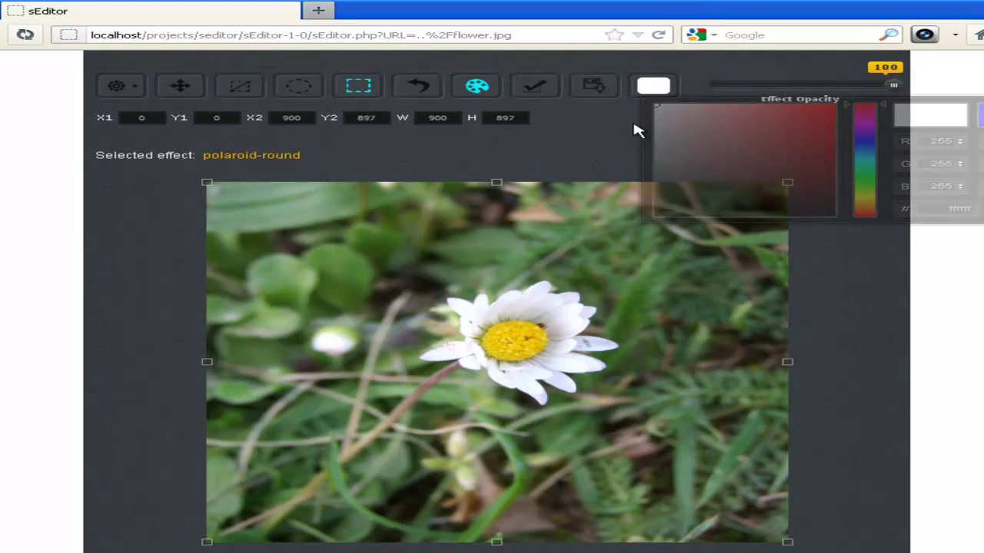
left_click(576, 92)
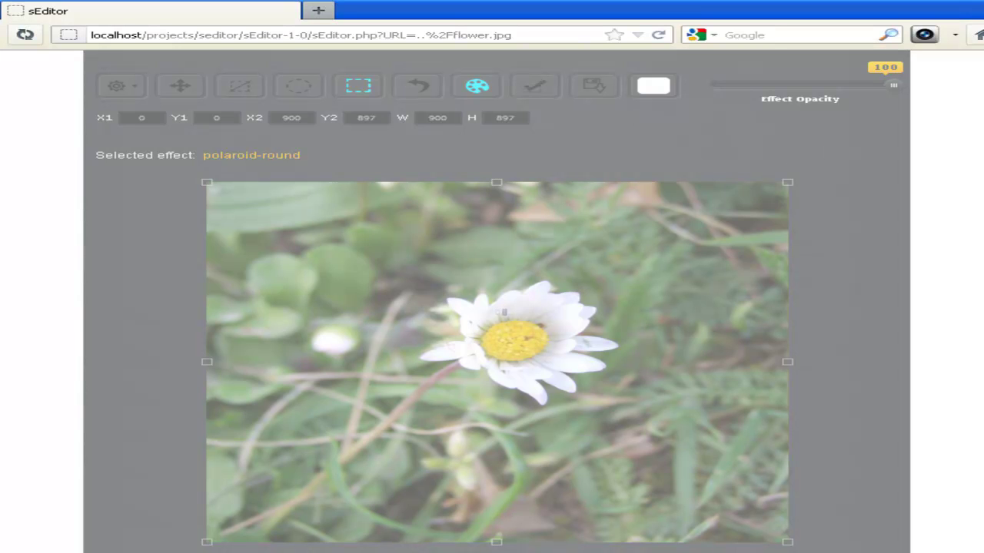
scroll(922, 530, "down", 3)
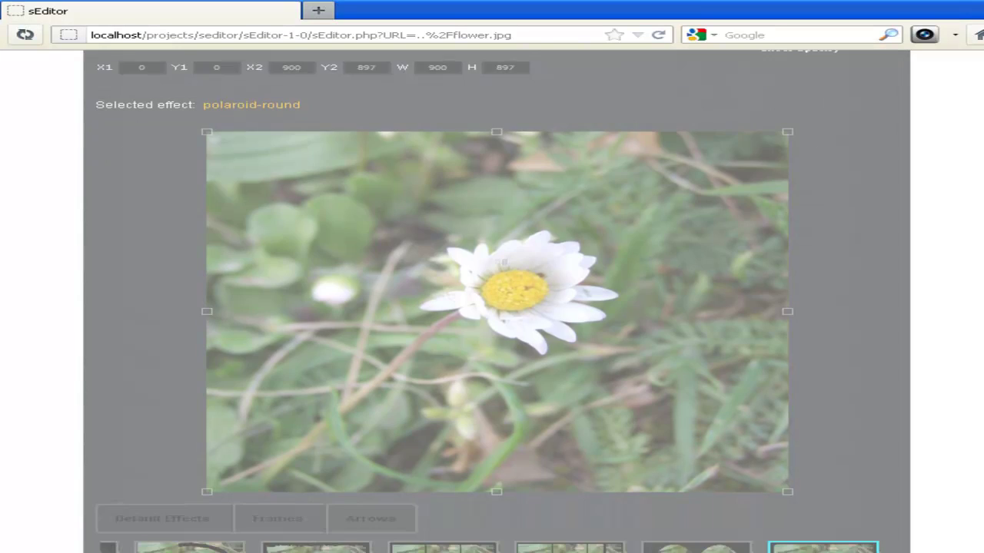
scroll(940, 308, "up", 3)
scroll(940, 307, "down", 1)
scroll(945, 312, "up", 1)
scroll(948, 314, "up", 1)
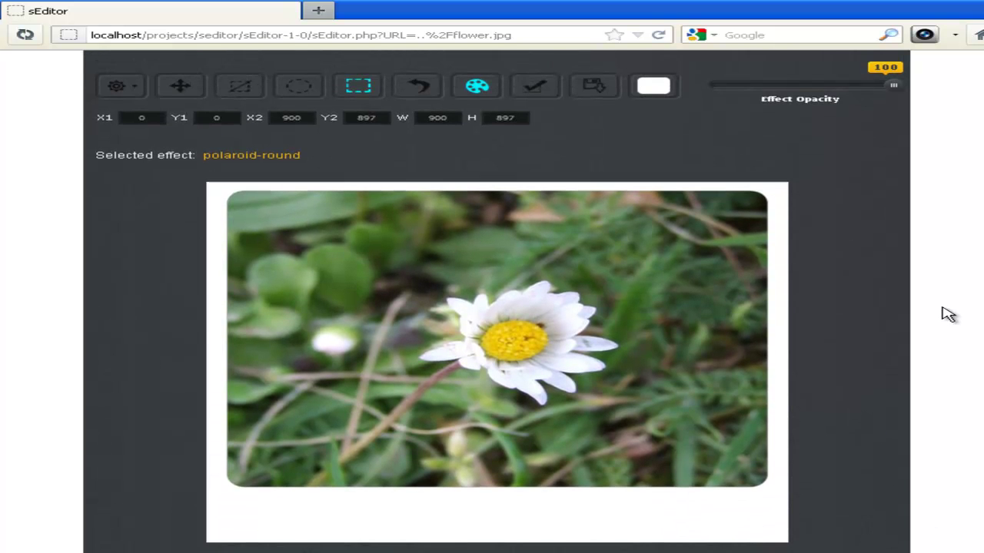
Set up a Text effect reading "The Flower" with text size 35 and a red color.
left_click(117, 87)
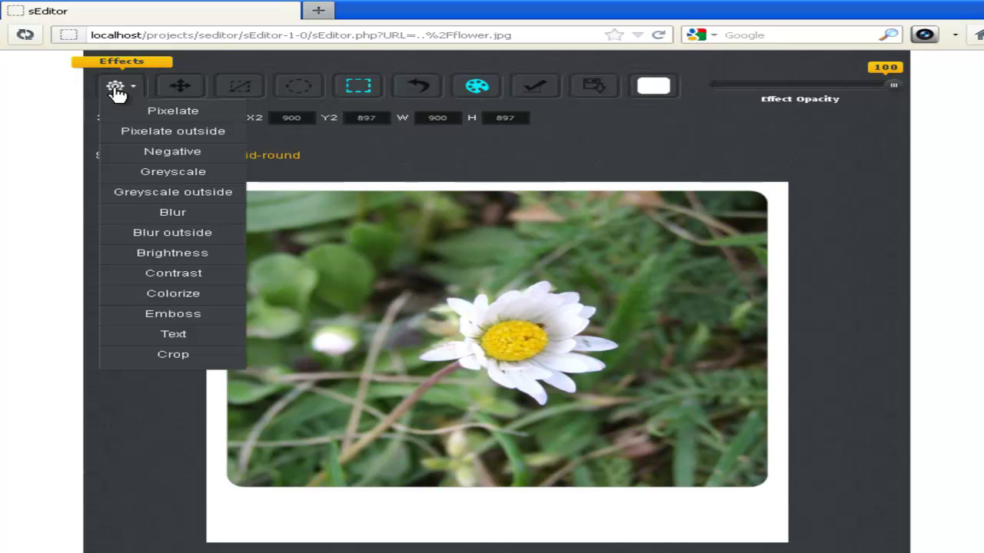
left_click(117, 91)
left_click(121, 88)
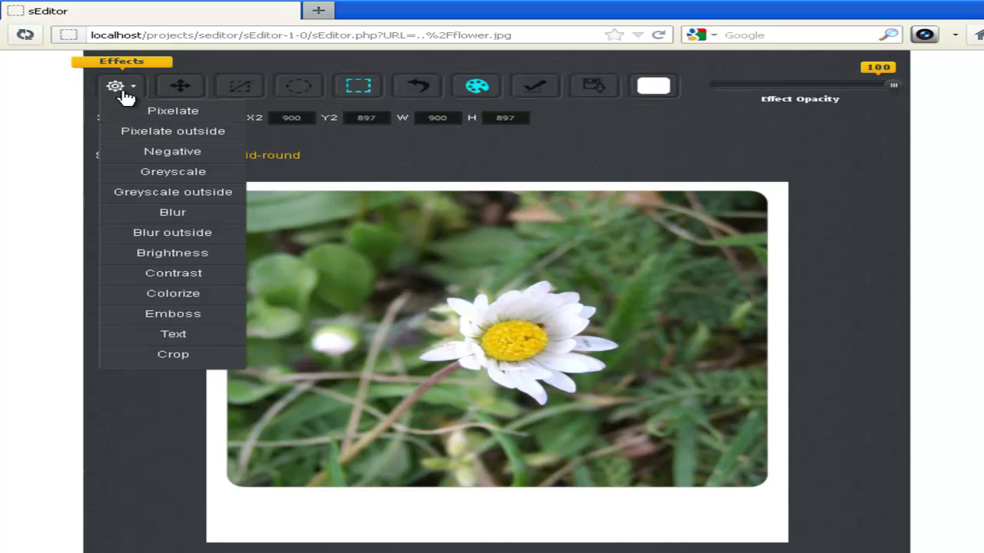
left_click(184, 332)
left_click_drag(897, 96, 770, 99)
left_click(653, 86)
left_click(820, 120)
left_click_drag(820, 120, 826, 115)
left_click(835, 66)
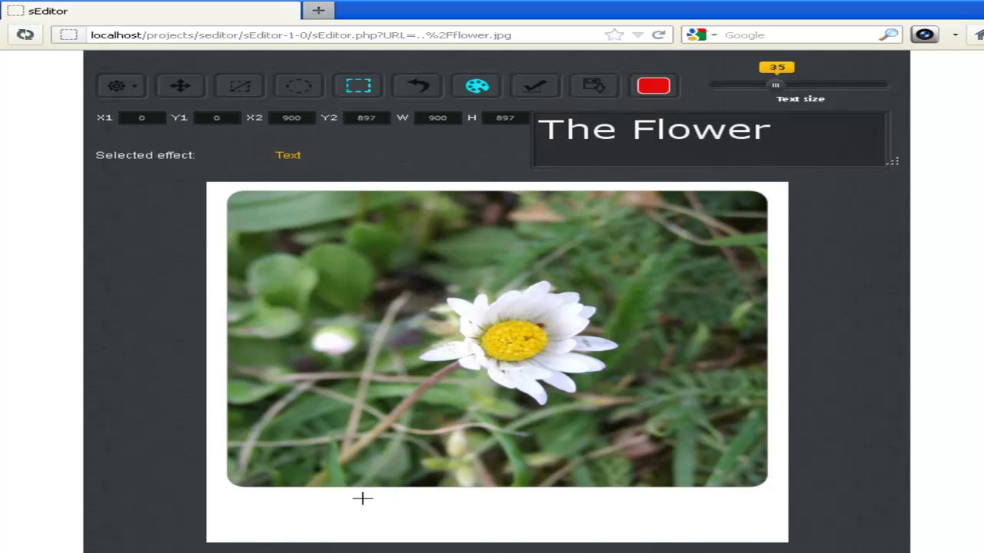
Select an area about 502 by 91 px in the white strip below the photo and apply the red text there at size 38.
left_click_drag(363, 499, 552, 521)
left_click_drag(664, 539, 678, 532)
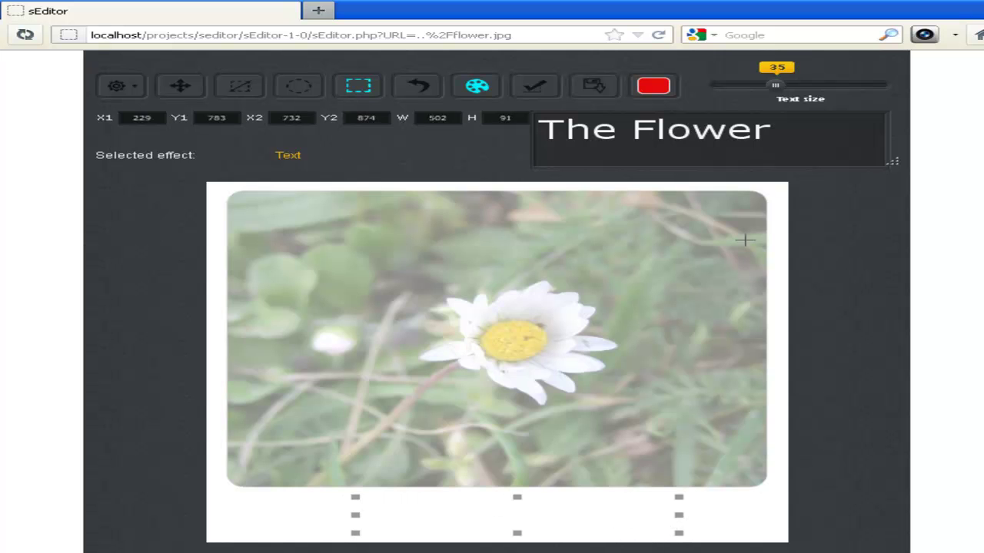
left_click_drag(775, 85, 780, 92)
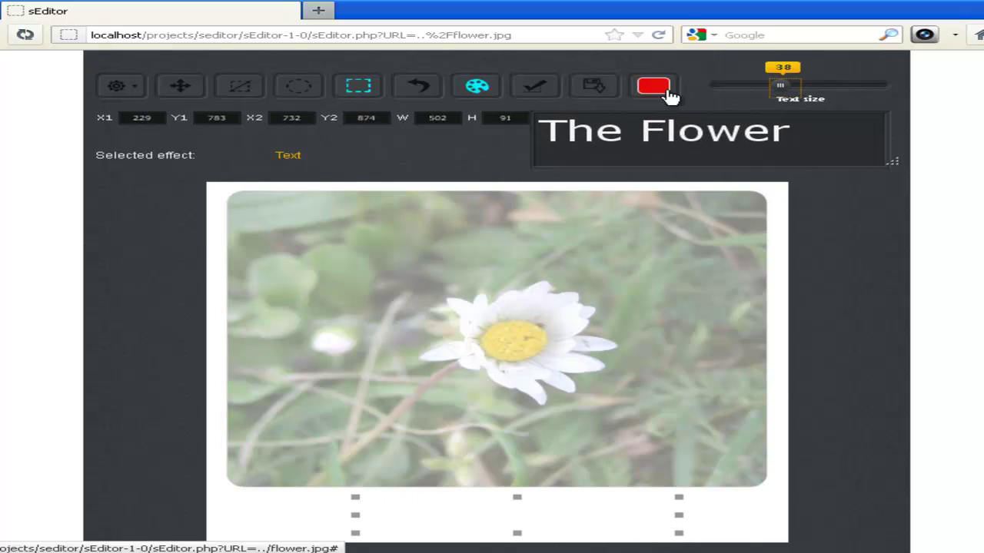
left_click(572, 90)
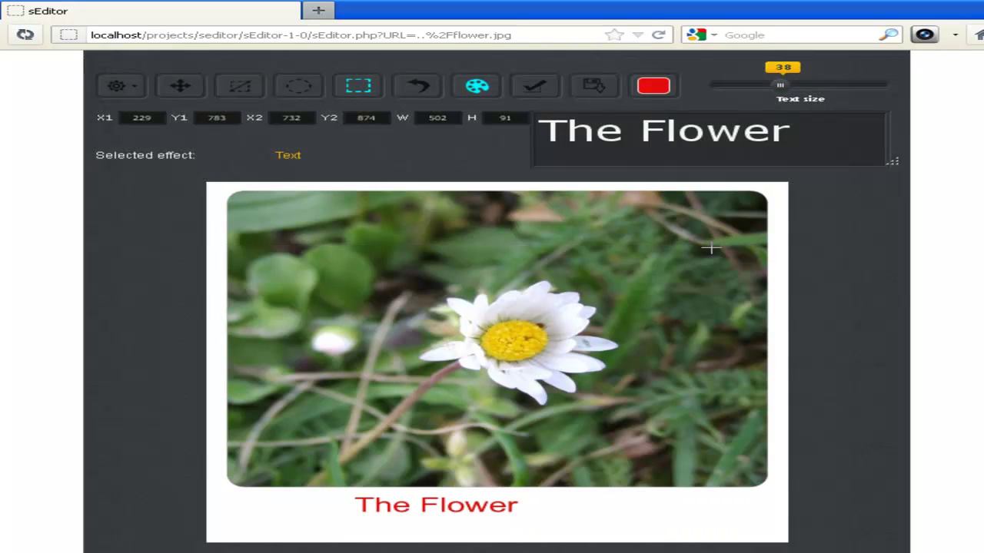
Undo the edits made to the flower photo and display the Arrows effects category.
left_click(419, 86)
scroll(740, 176, "down", 3)
scroll(736, 170, "down", 1)
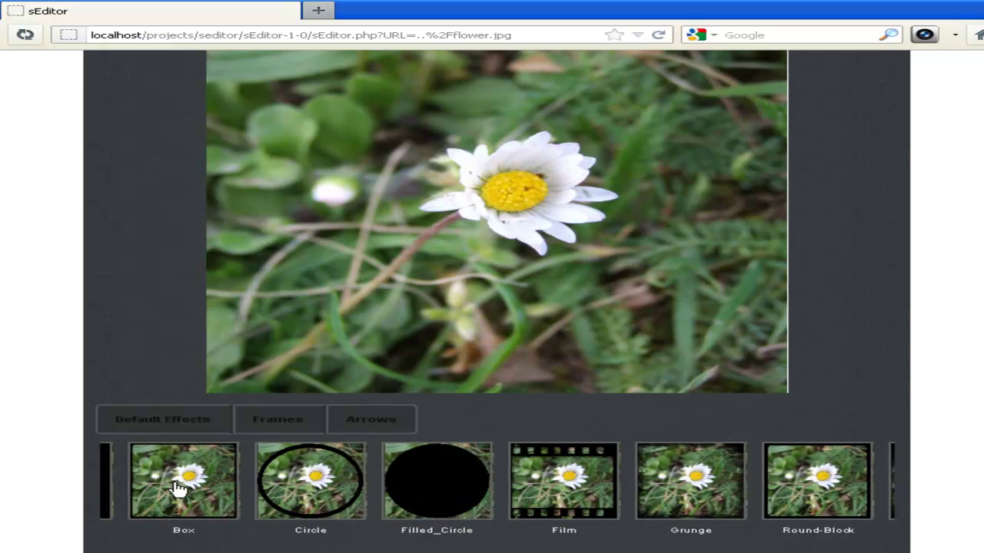
left_click(394, 421)
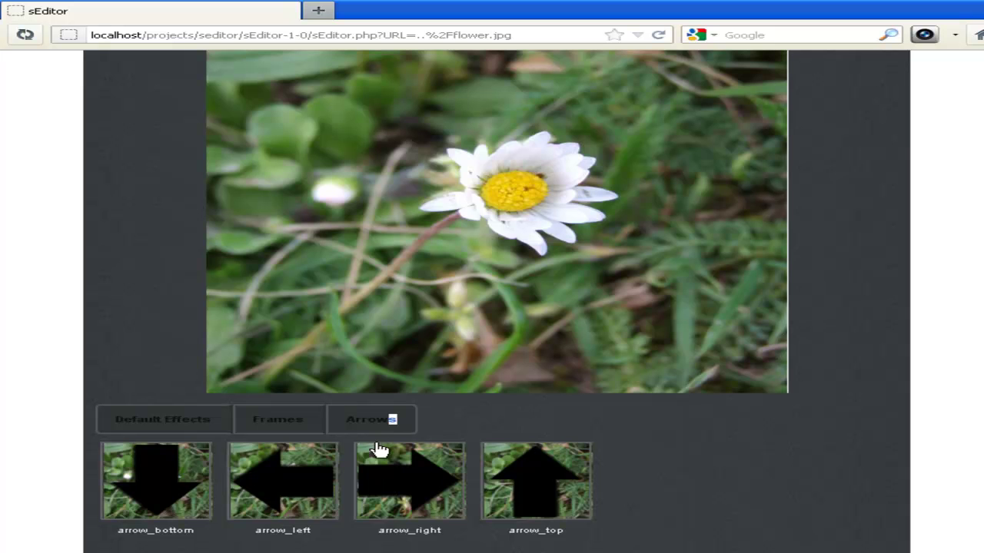
scroll(358, 456, "up", 3)
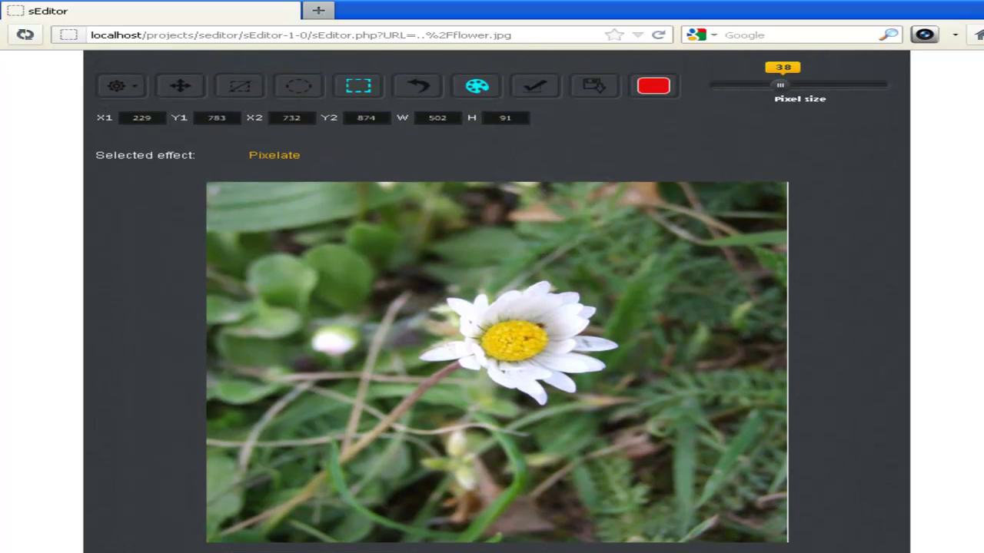
scroll(649, 387, "down", 3)
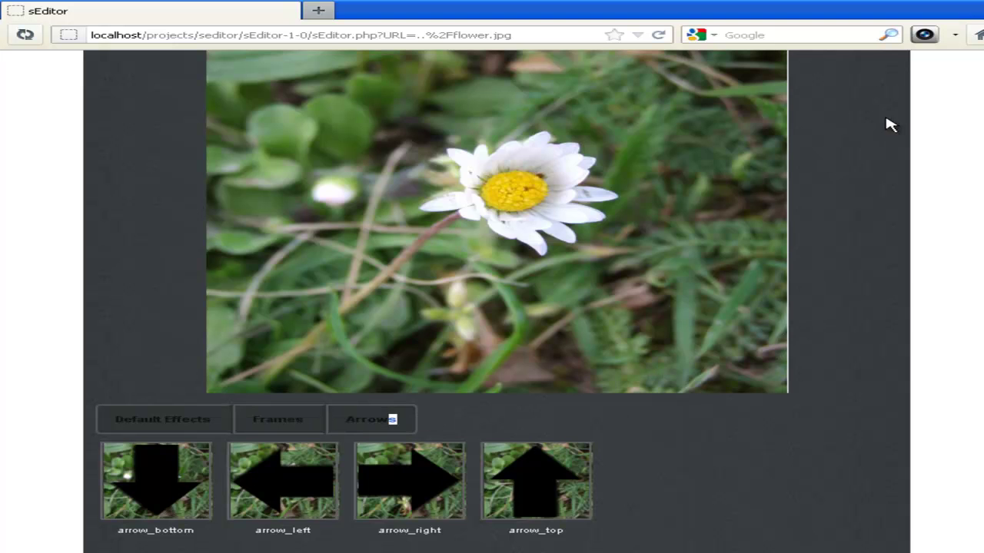
Switch to the file explorer and examine the category subfolders in sEditor-1-0\effects, comparing them with the editor's effect categories.
key("alt+Tab")
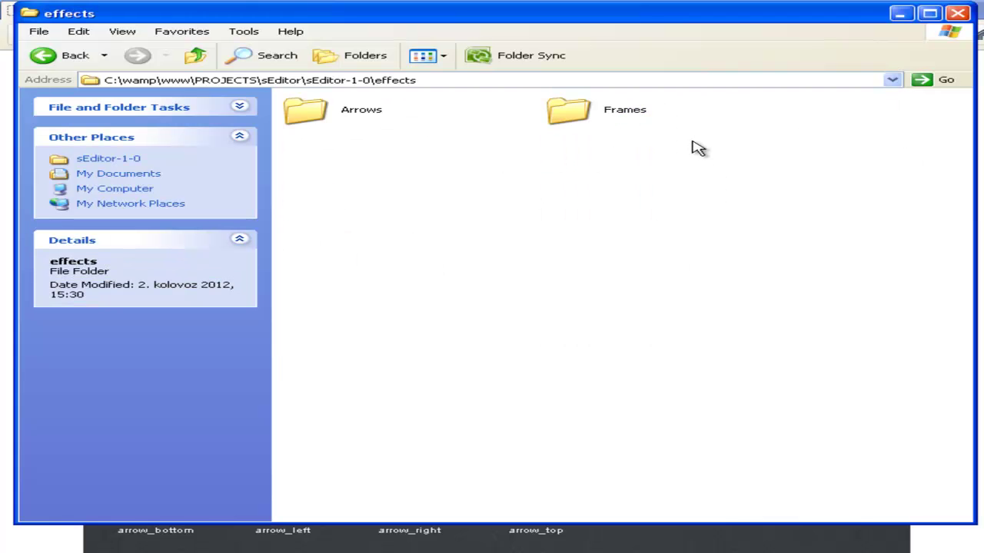
left_click(194, 57)
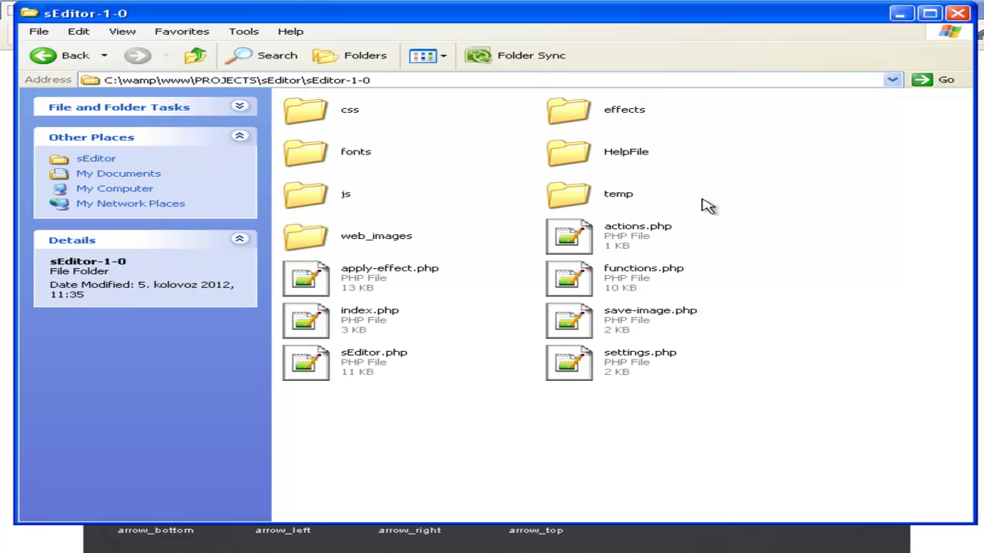
left_click(581, 115)
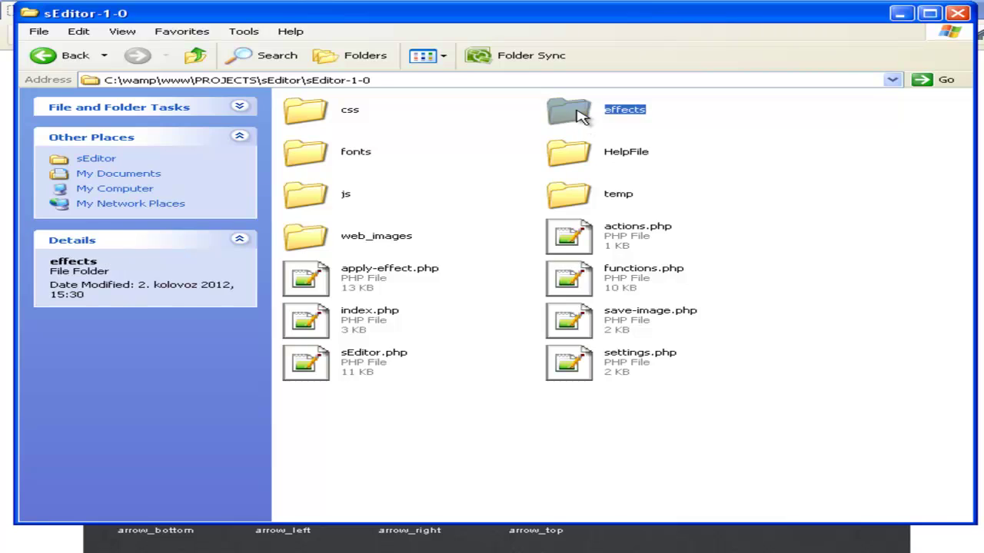
double_click(581, 115)
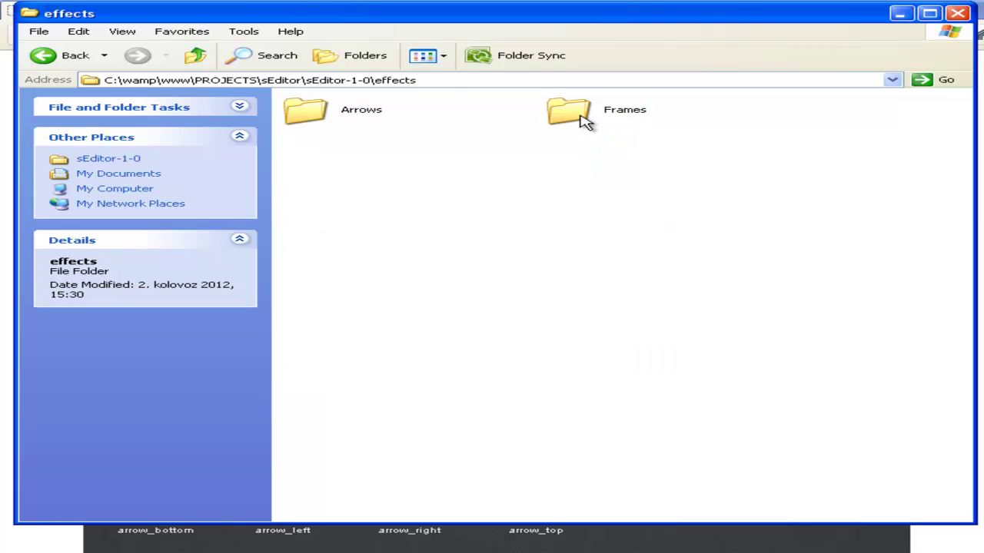
left_click(362, 115)
left_click(632, 116)
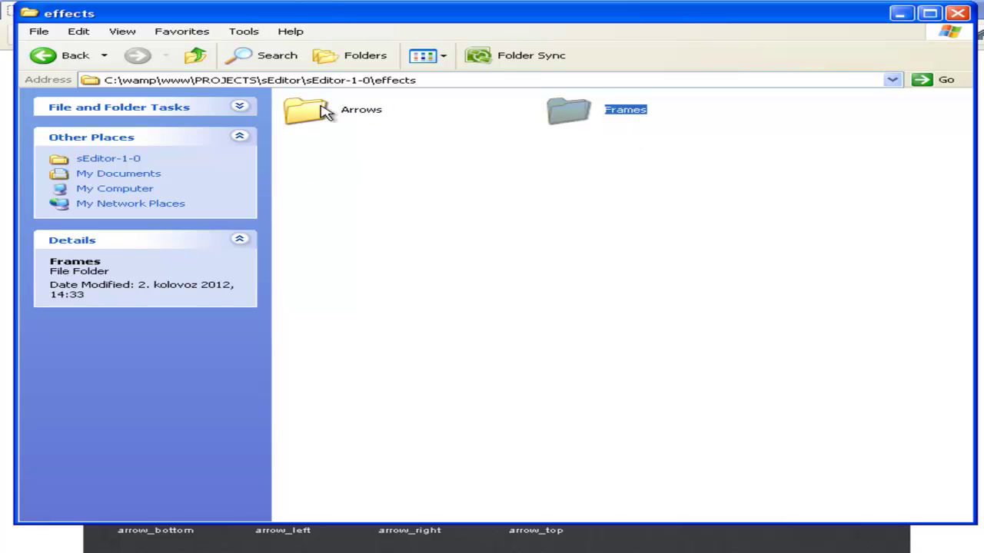
key("alt+Tab")
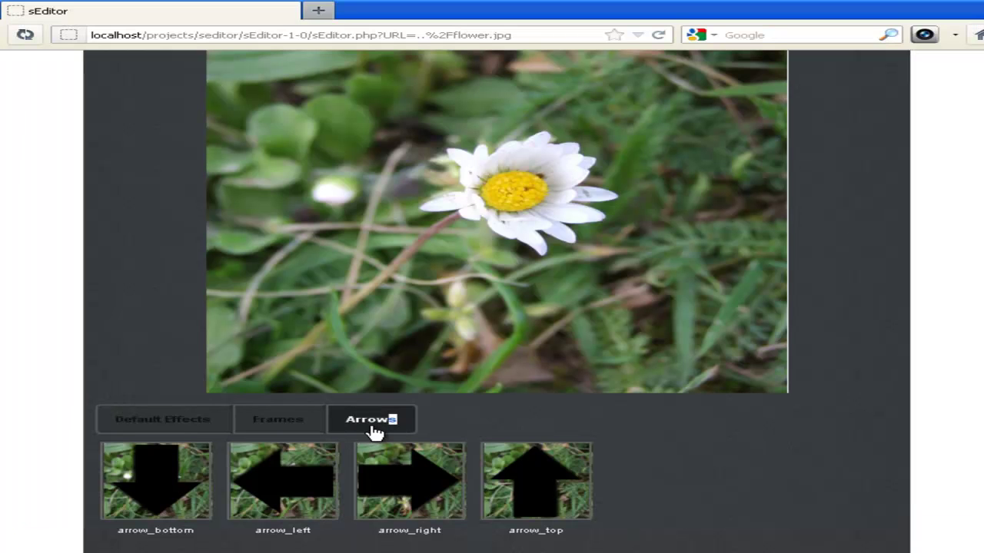
left_click(445, 427)
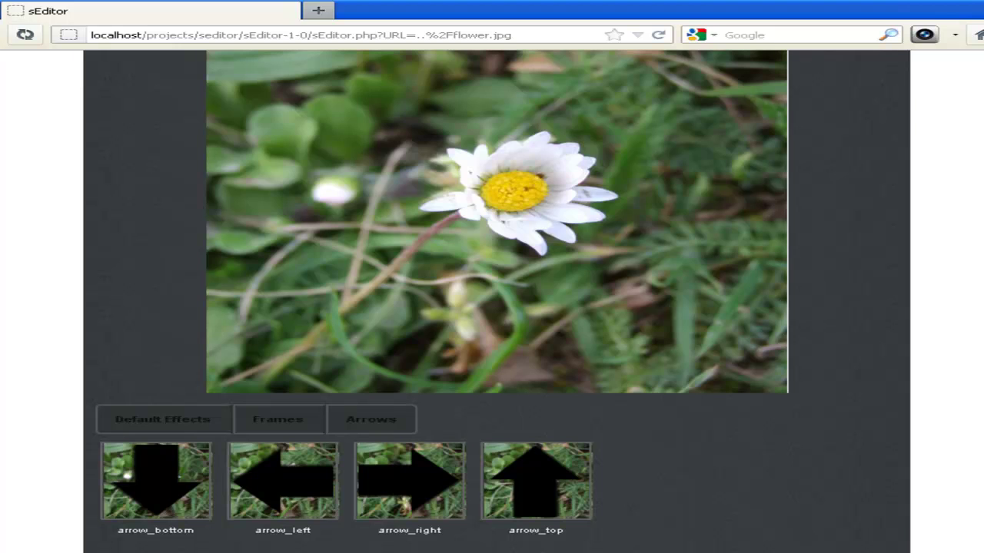
Create a new folder named MyEffects inside the effects folder.
key("alt+Tab")
right_click(702, 226)
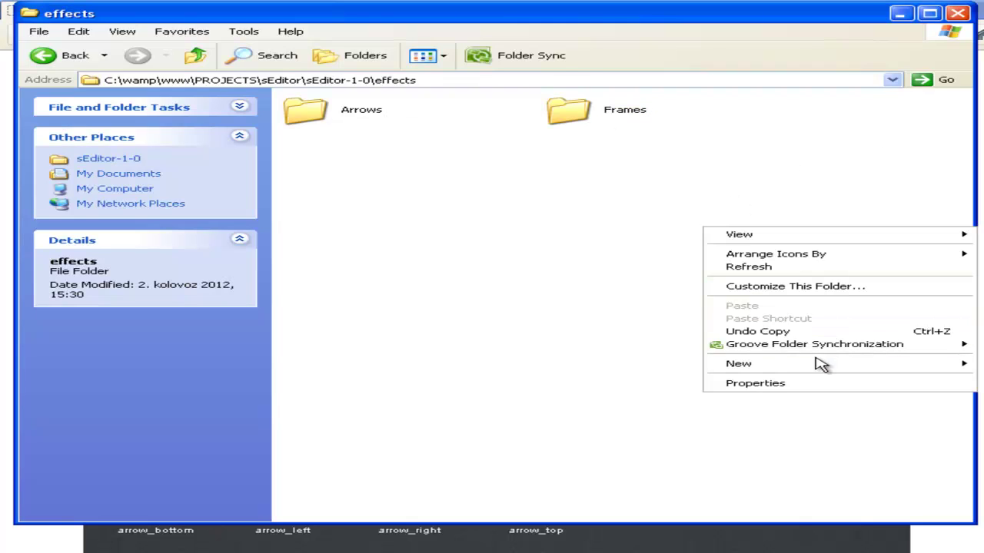
mouse_move(754, 364)
left_click(603, 129)
type("MyEffects")
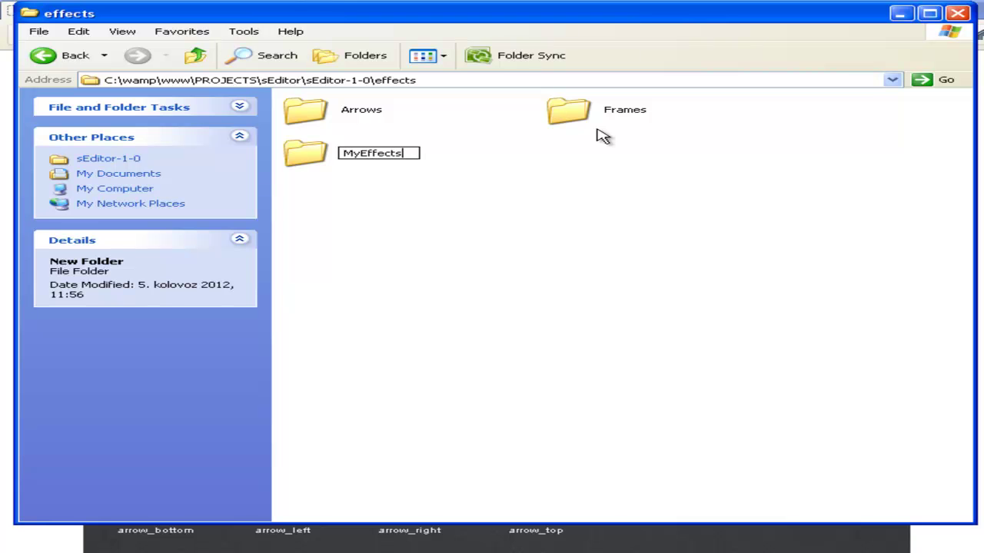
key("Return")
Switch back to the browser, reload sEditor, and open the new MyEffects category.
key("alt+Tab")
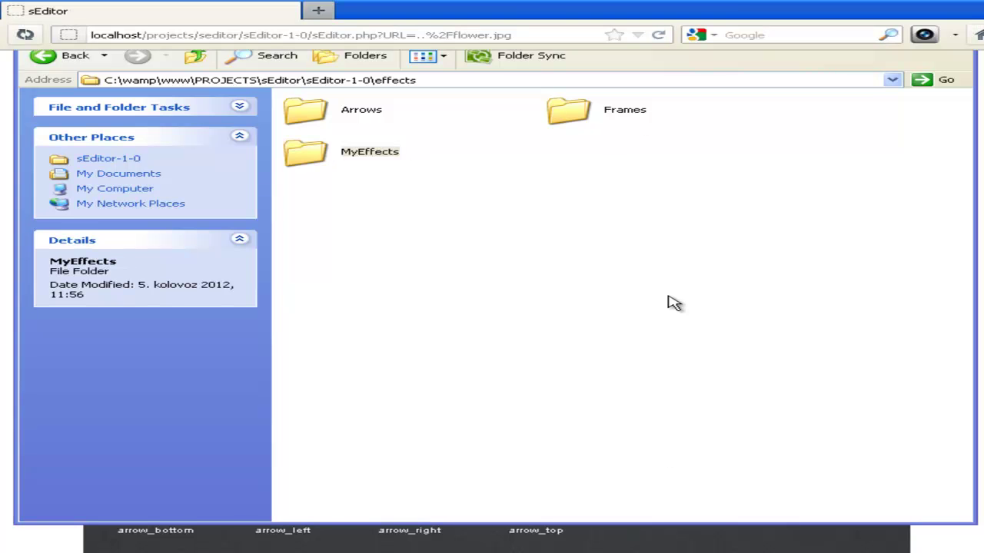
left_click(660, 35)
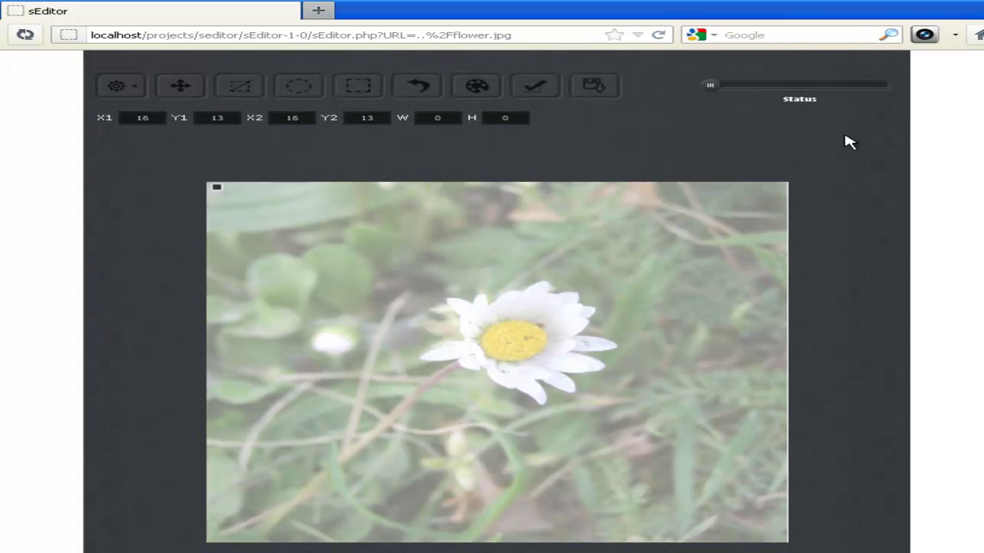
scroll(702, 263, "down", 2)
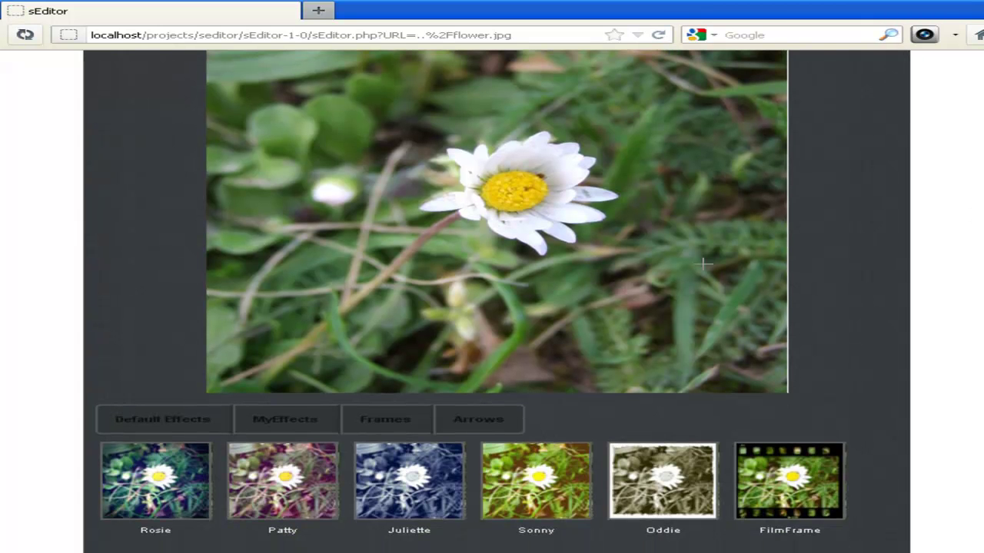
left_click(276, 428)
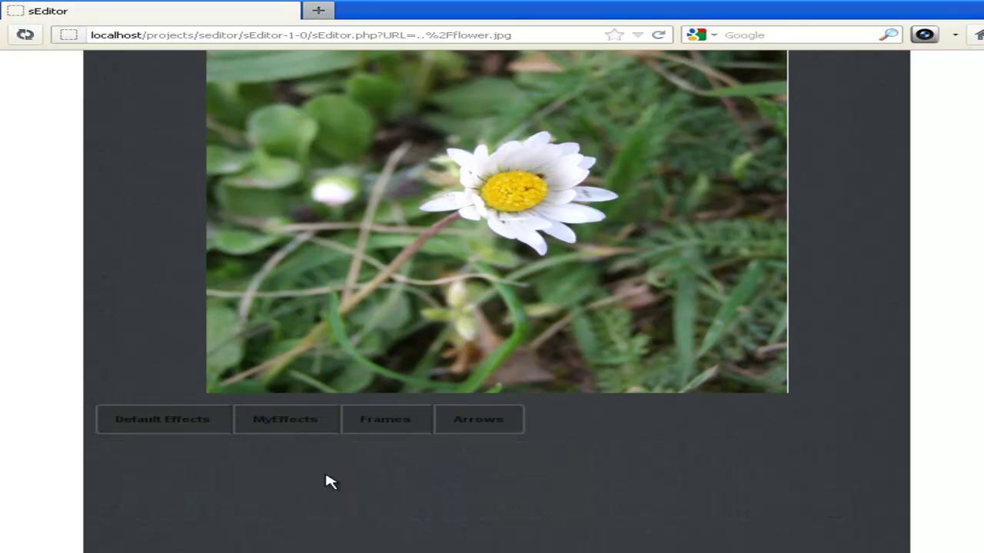
Switch to Photoshop and check the pixel dimensions of the blank Untitled-1 document.
key("alt+Tab")
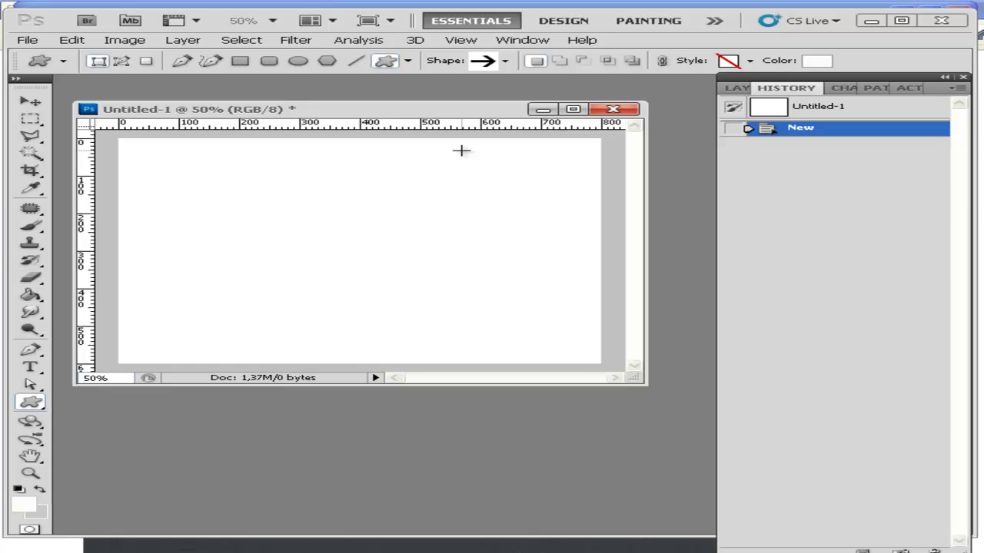
left_click(123, 40)
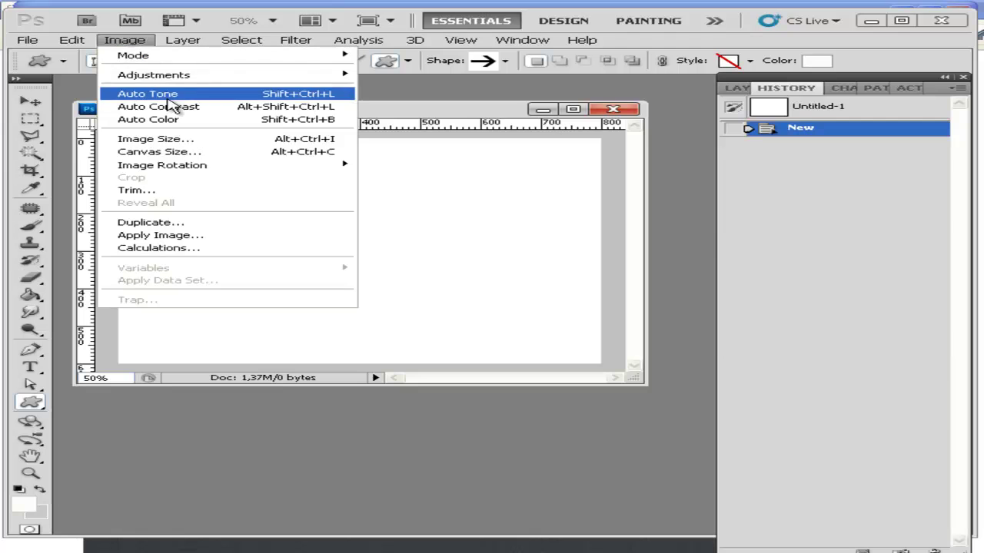
left_click(166, 140)
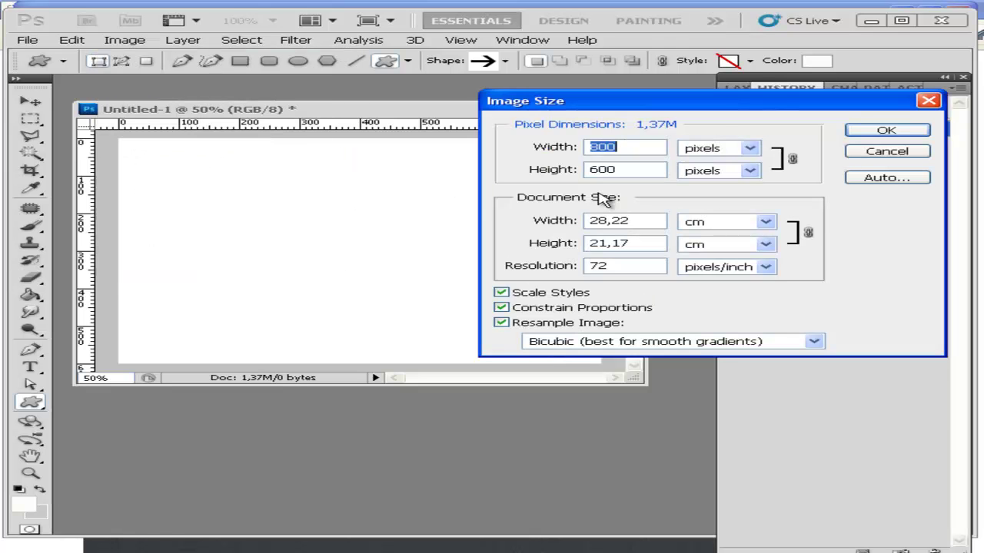
left_click(884, 152)
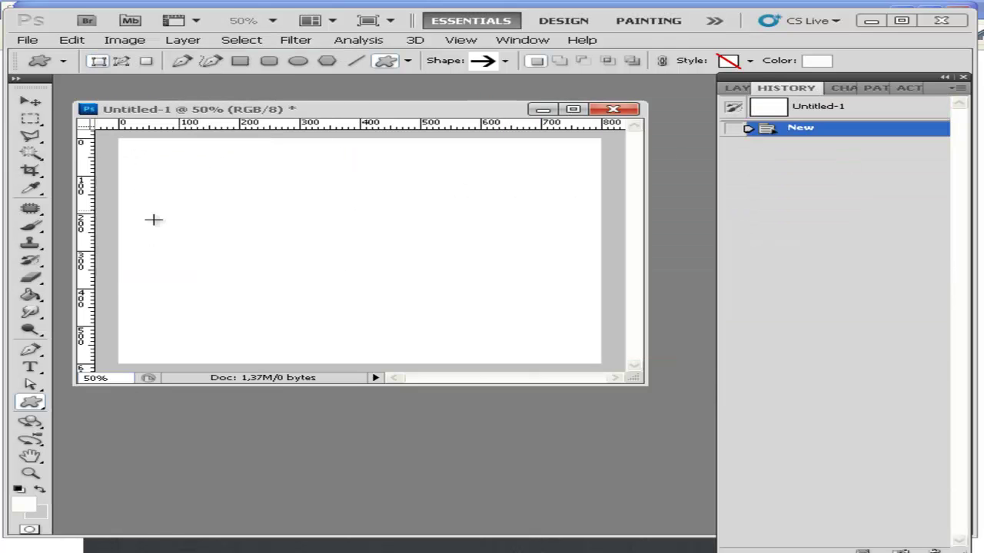
Draw a butterfly custom shape about 530 px wide on the blank canvas.
left_click(407, 63)
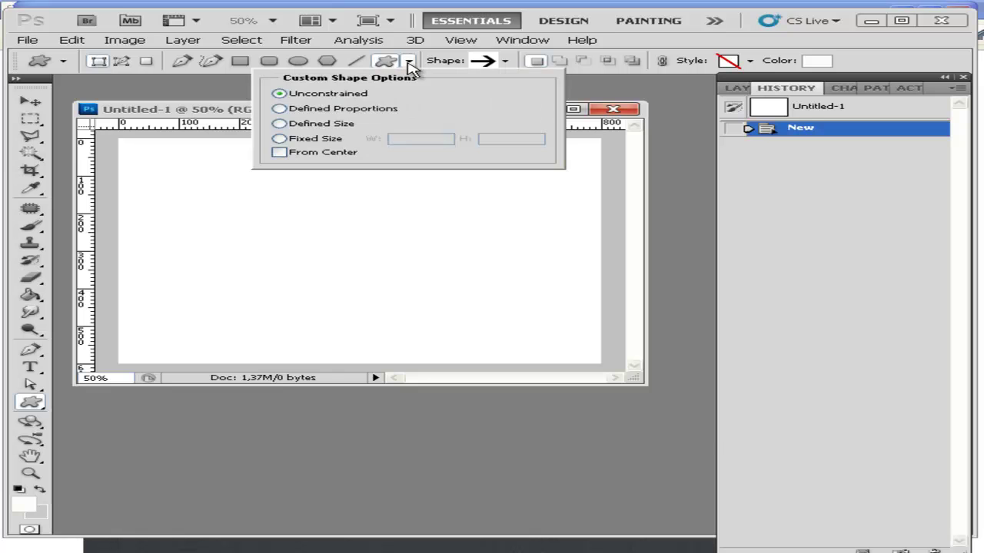
left_click(506, 61)
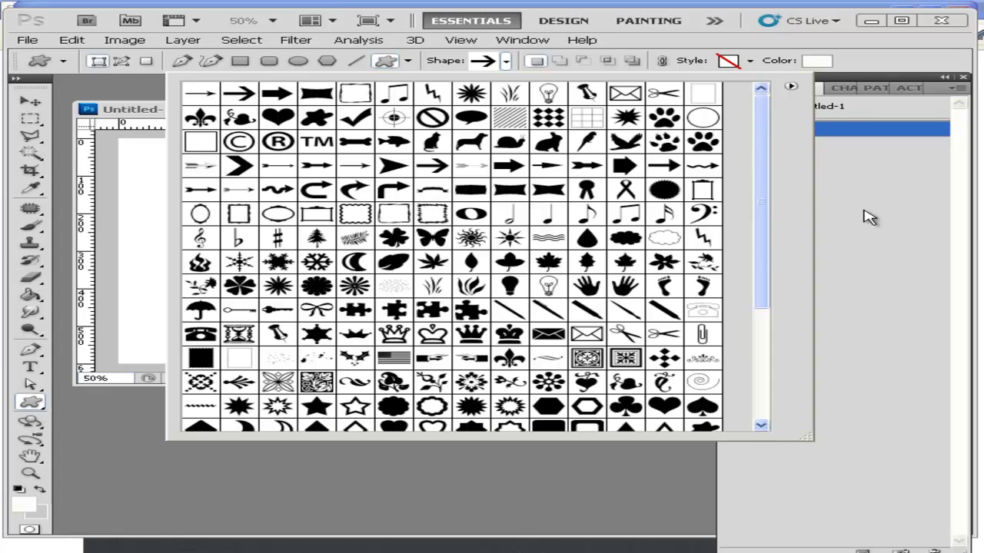
left_click(433, 236)
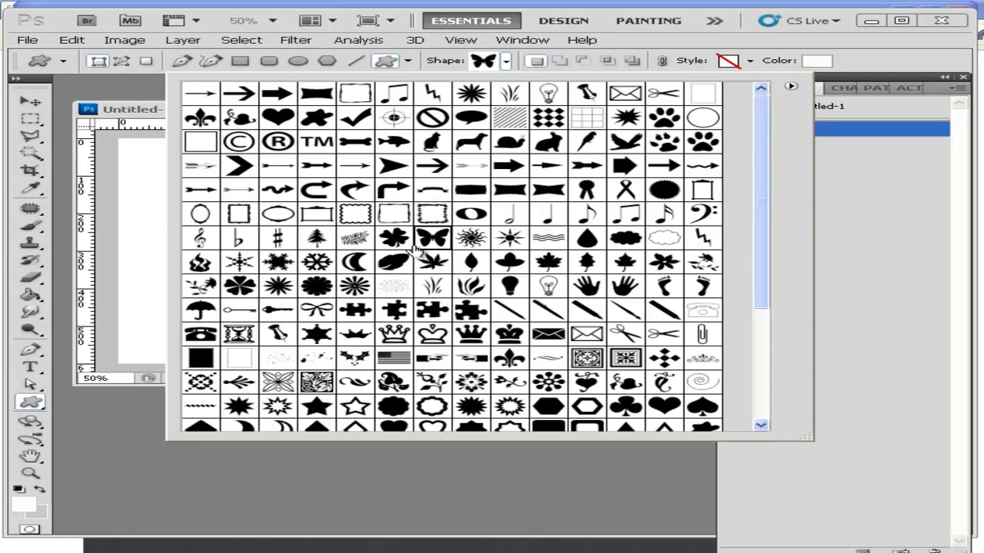
left_click(138, 148)
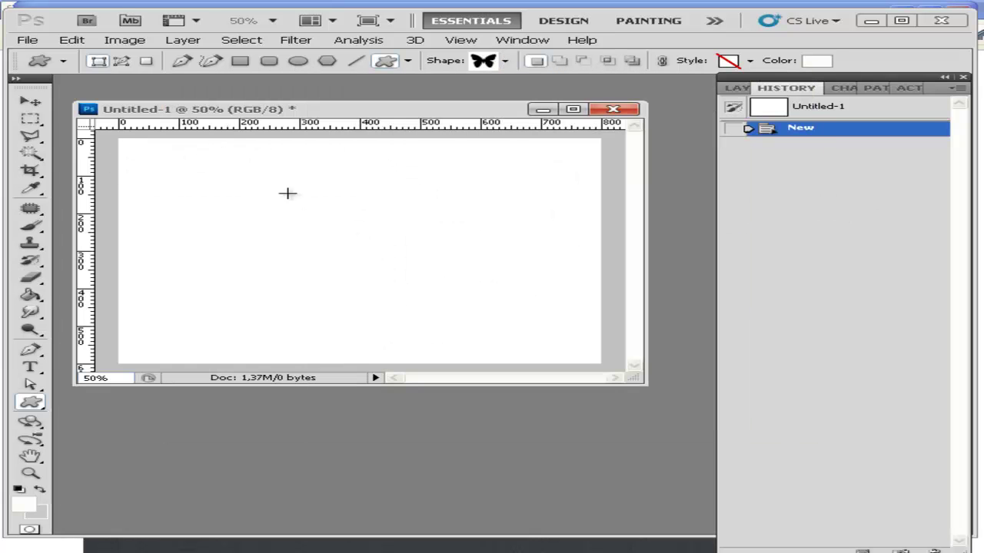
left_click_drag(202, 162, 524, 304)
Scale the butterfly shape proportionally with Free Transform to about 148%, nearly filling the canvas width.
left_click(29, 104)
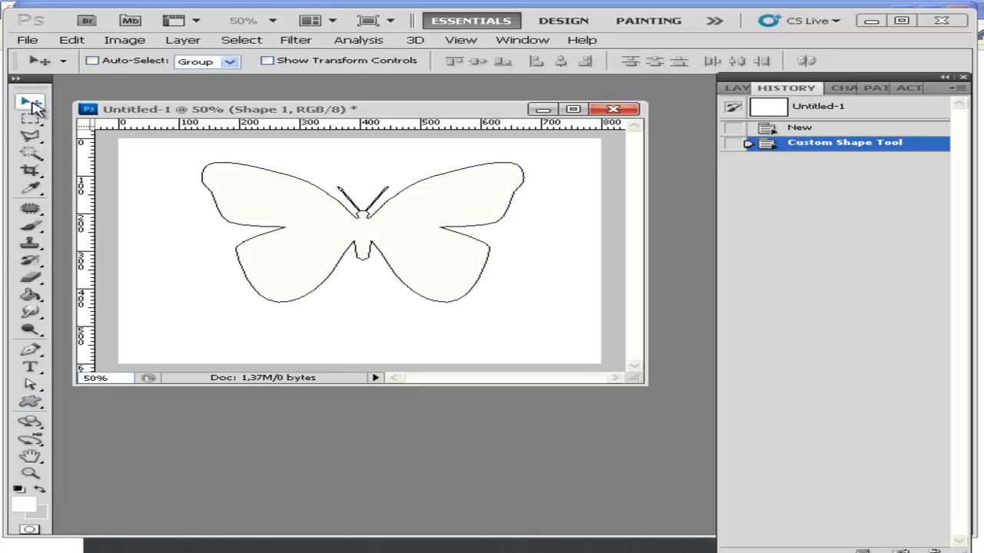
left_click(735, 88)
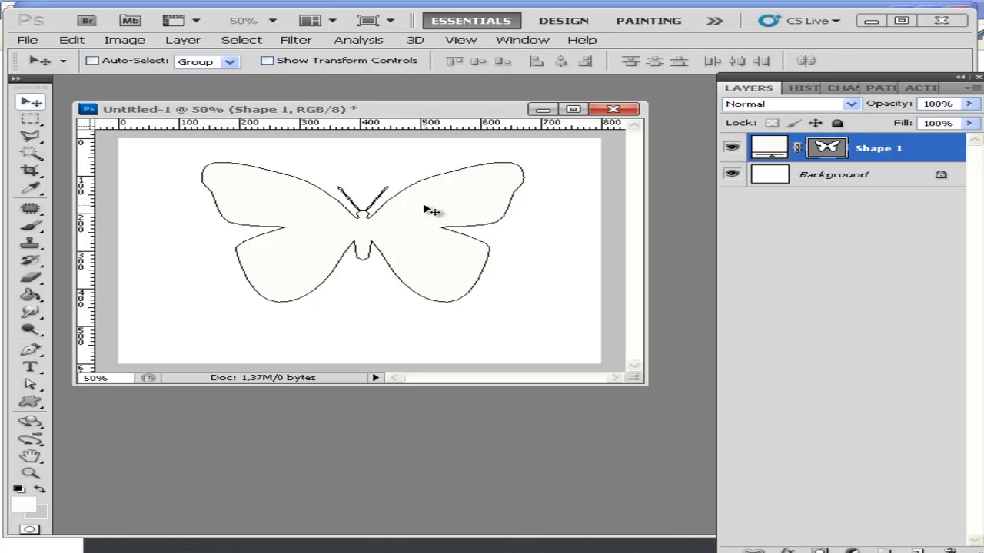
key("ctrl+t")
left_click_drag(525, 304, 596, 333)
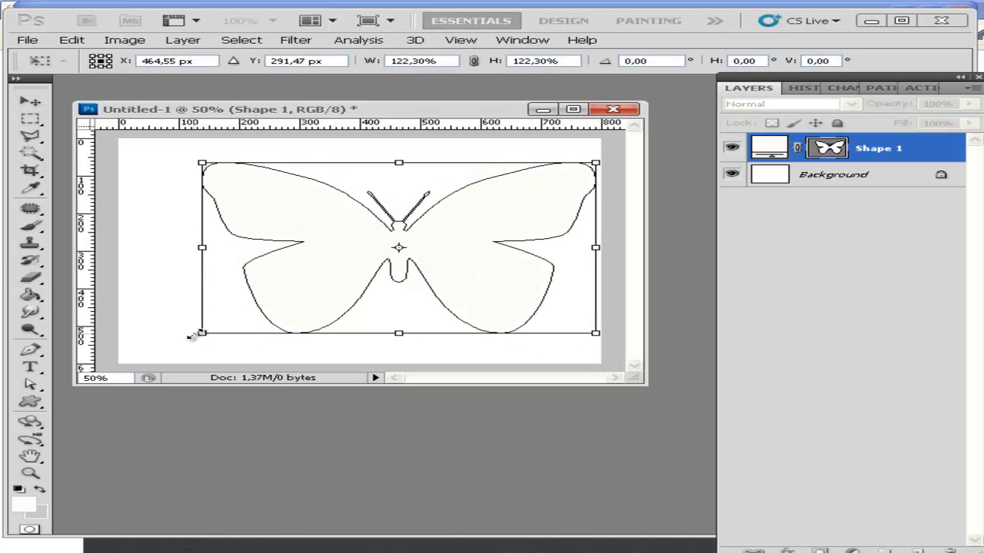
left_click_drag(201, 335, 135, 361)
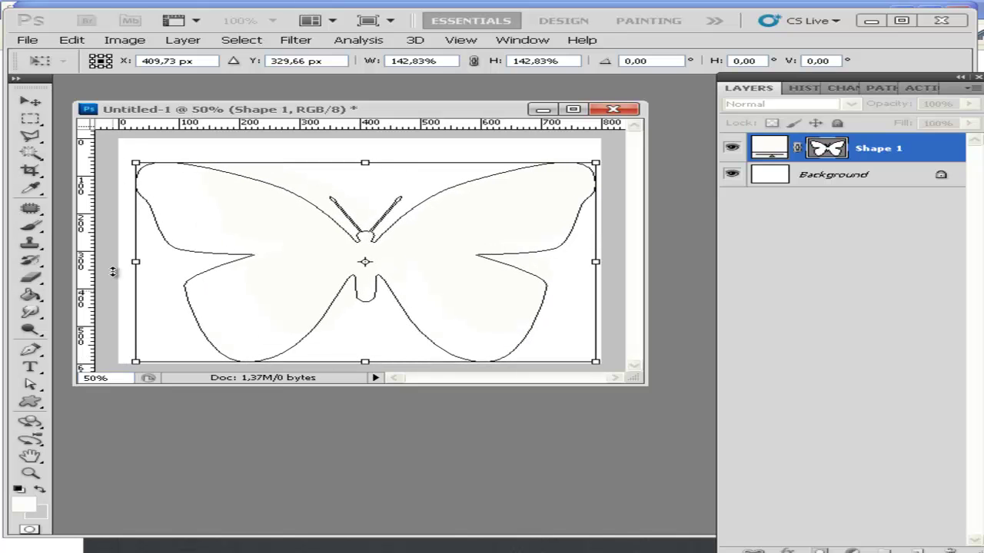
left_click_drag(131, 163, 117, 154)
Nudge the scaled butterfly to about X 399.75 px, Y 305.64 px to centre it on the canvas, and apply the transformation.
key("shift+Up")
key("shift+Up")
key("Down")
key("Down")
key("Down")
key("Down")
key("Down")
key("Down")
key("Down")
key("Down")
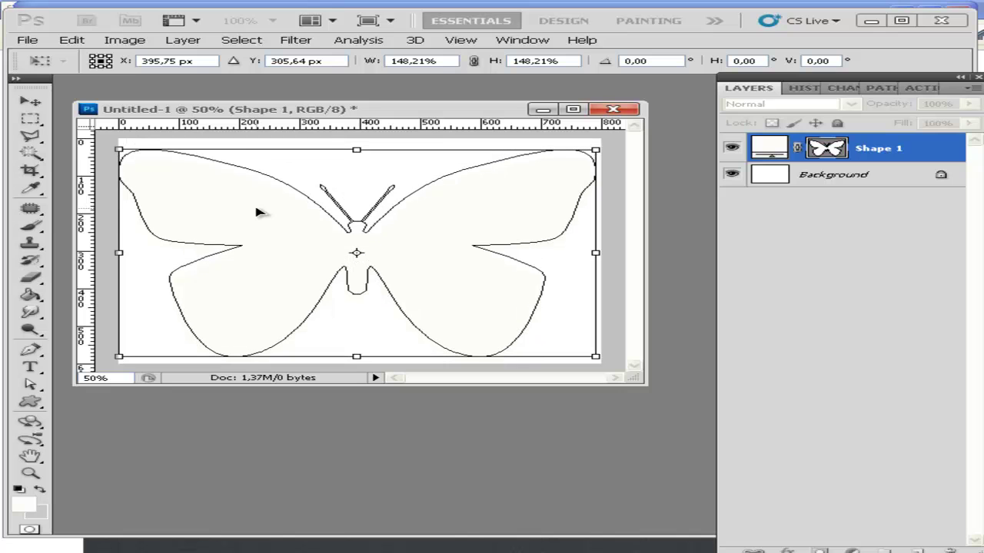
key("Right")
key("Right")
key("Right")
key("Right")
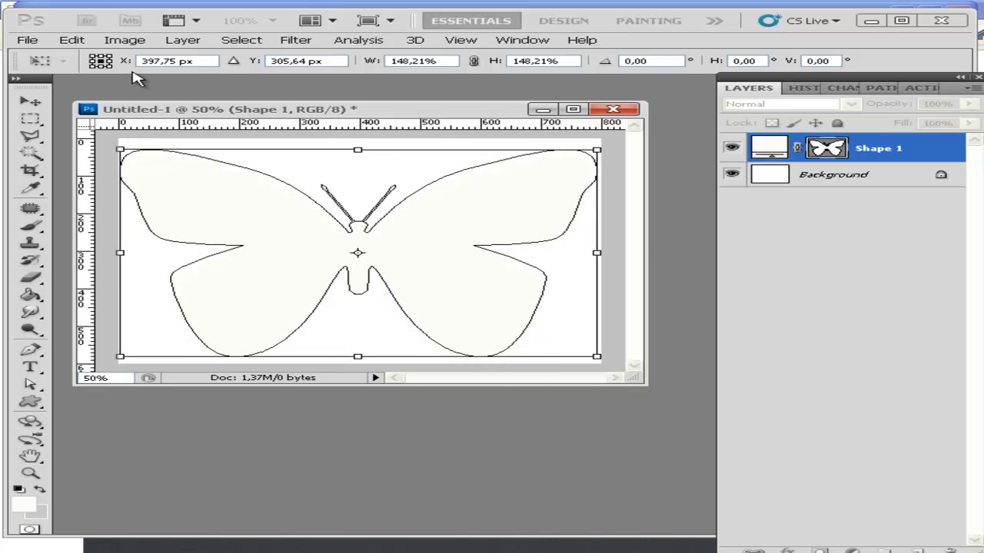
left_click(36, 105)
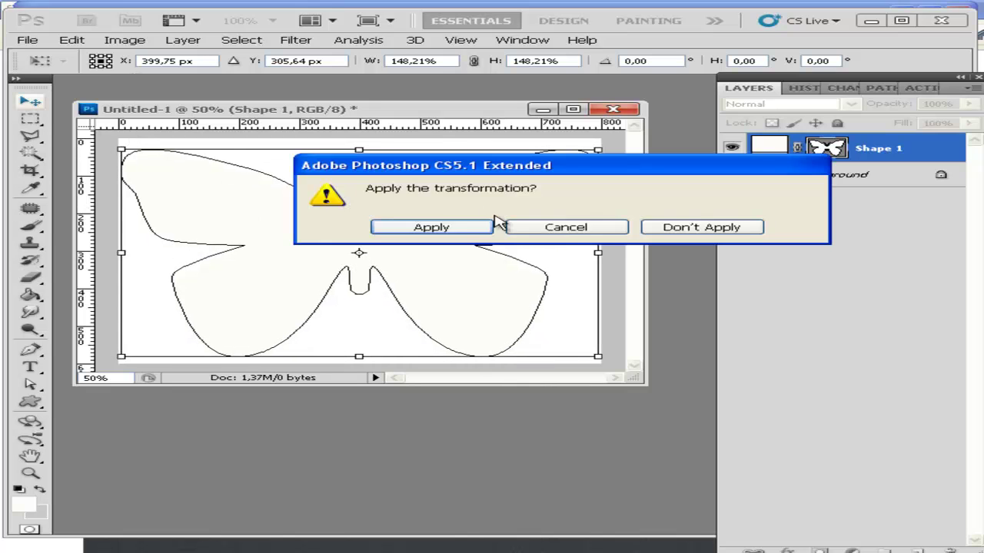
left_click(470, 229)
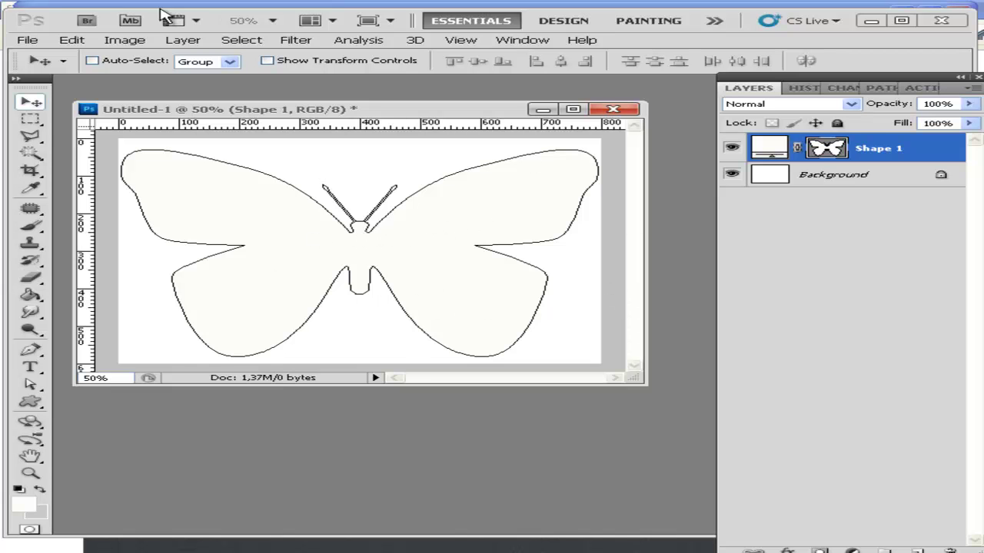
Convert the butterfly's Shape 1 layer to a smart object and rasterize it.
left_click(183, 40)
mouse_move(286, 238)
left_click(522, 235)
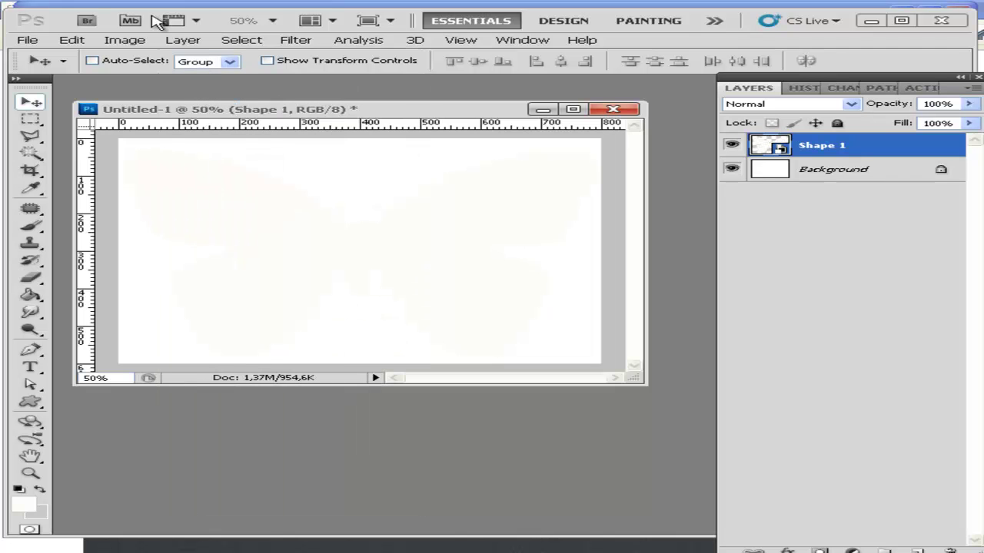
left_click(188, 40)
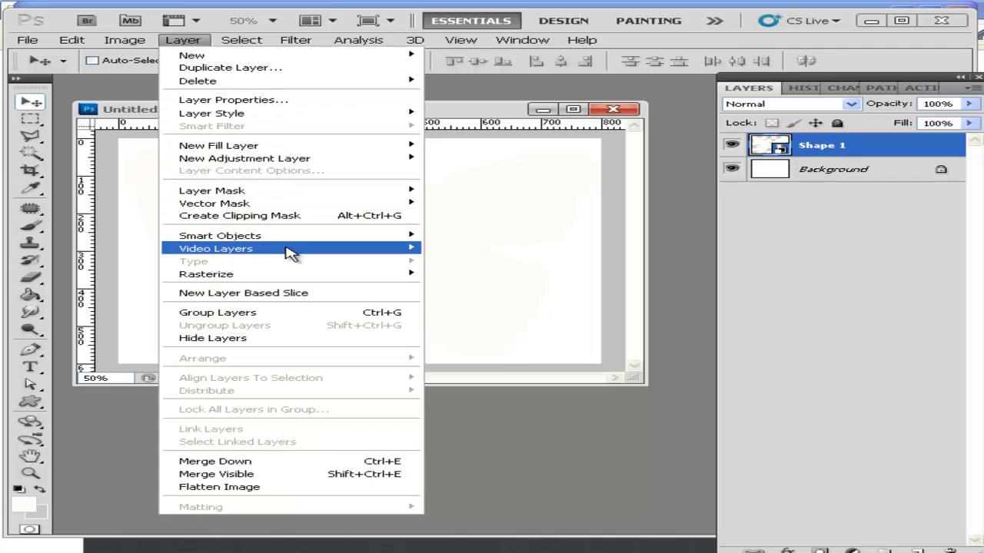
mouse_move(352, 274)
left_click(503, 324)
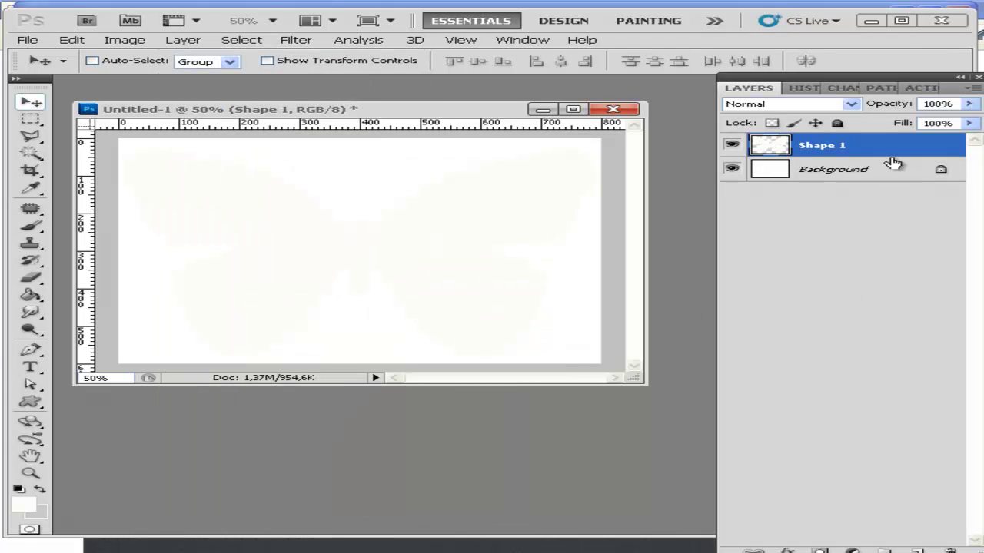
Add a black Color Overlay at 100% opacity to the Shape 1 layer.
double_click(919, 148)
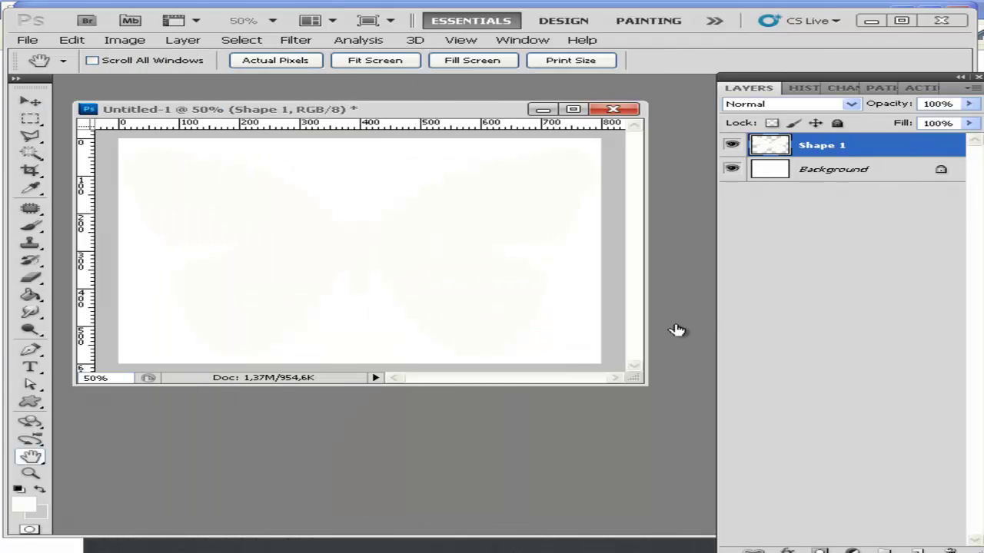
left_click_drag(926, 203, 359, 93)
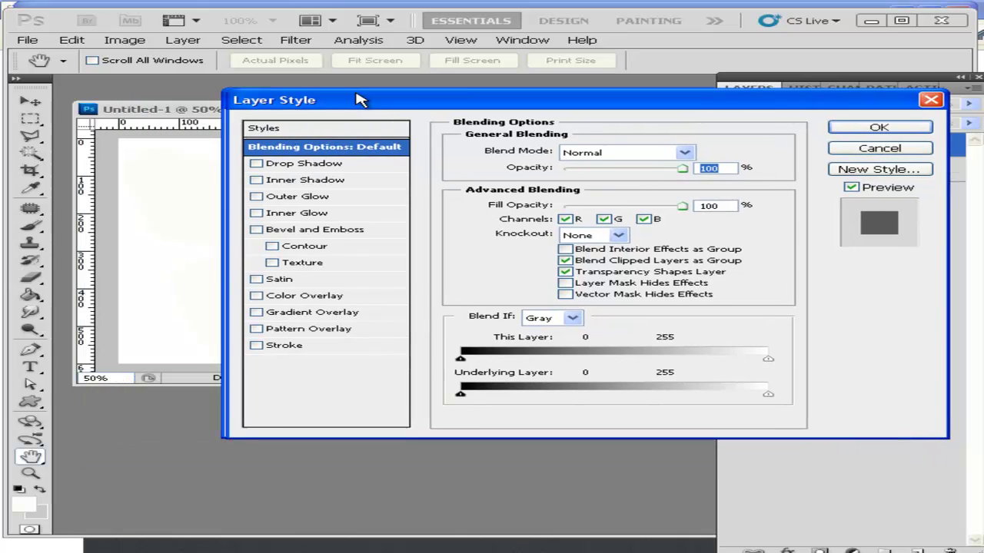
left_click(312, 297)
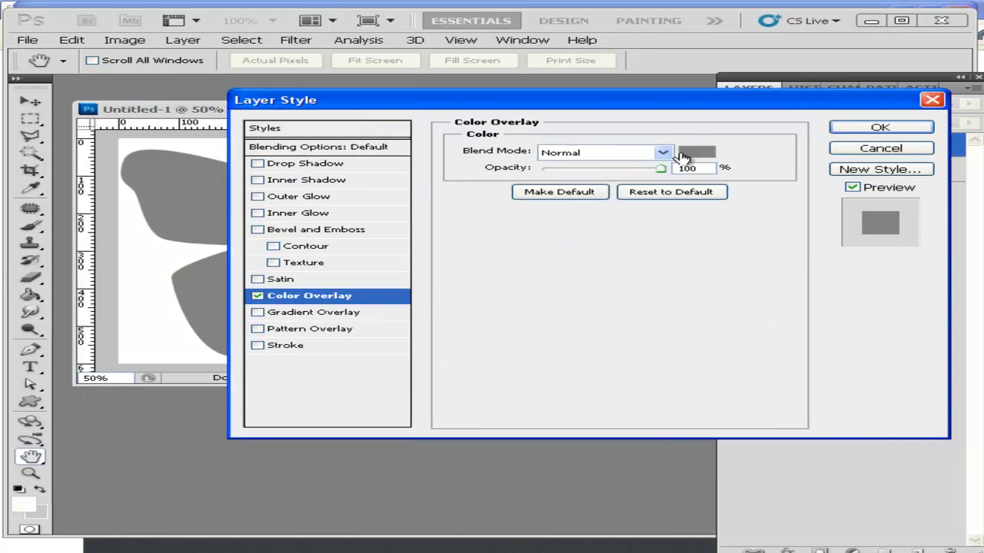
left_click(695, 152)
left_click(982, 489)
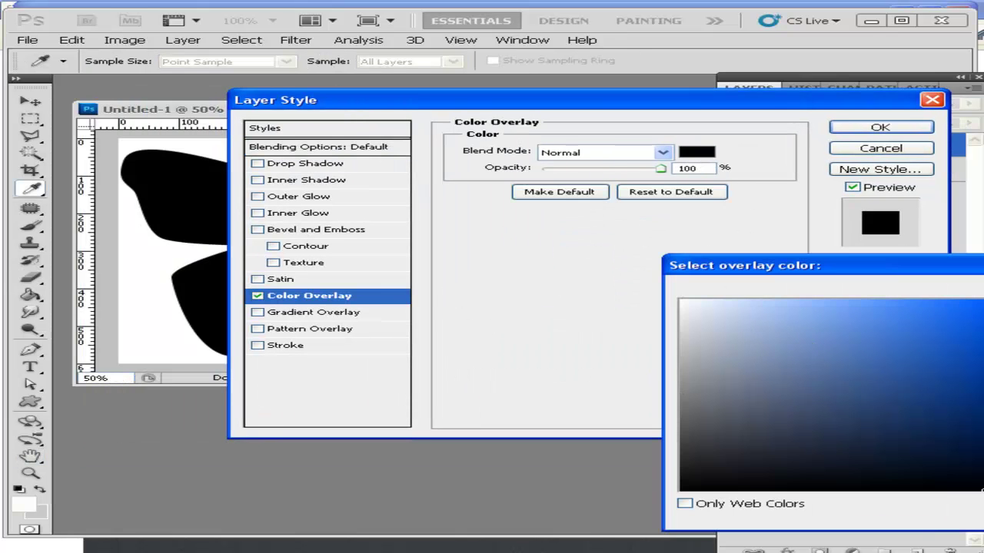
left_click_drag(884, 265, 471, 245)
left_click(861, 281)
left_click(880, 126)
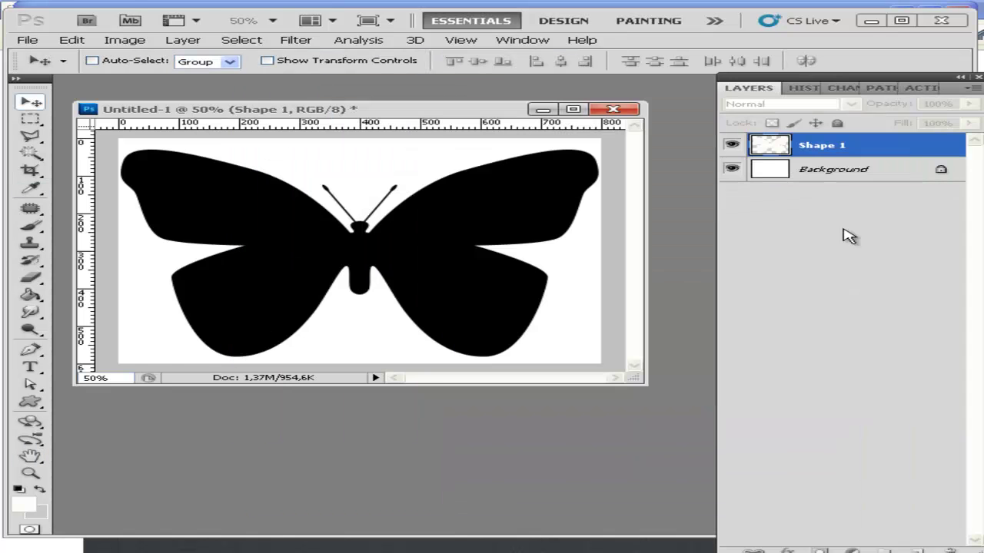
Hide the Background layer and set the Save for Web format to PNG-24 with transparency.
left_click(732, 198)
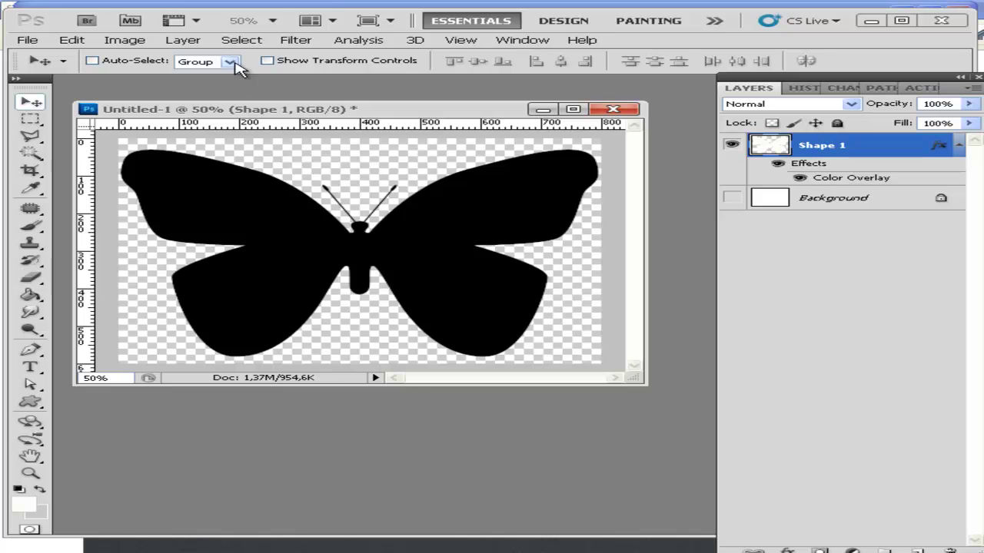
left_click(27, 39)
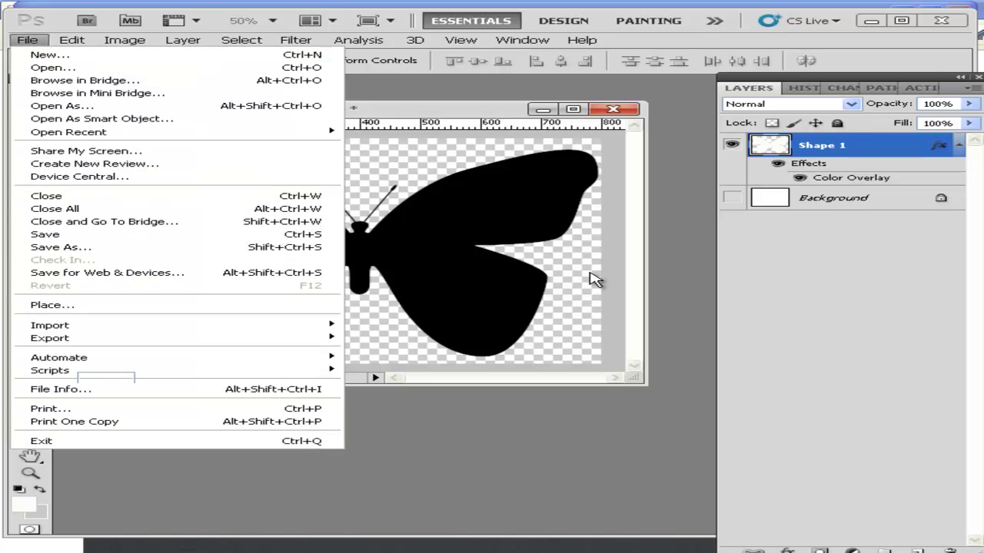
key("ctrl+alt+shift+s")
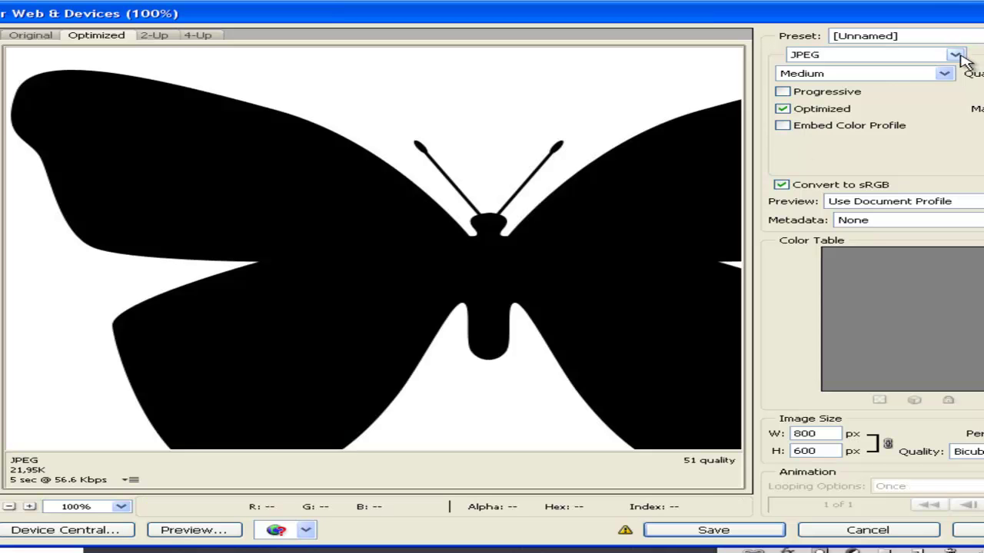
left_click(956, 55)
left_click(907, 98)
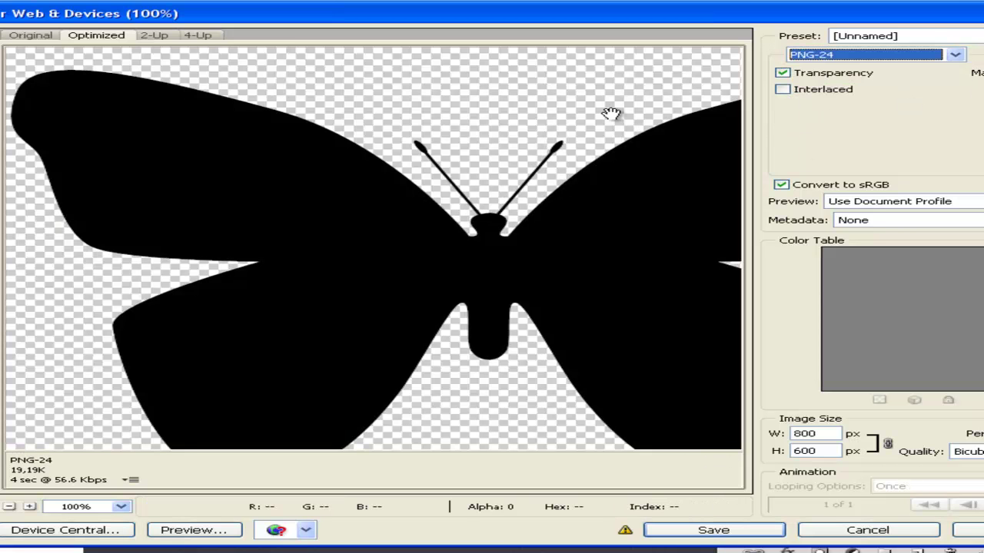
Save the optimized image as Butterfly.png in the effects/MyEffects folder of sEditor-1-0.
left_click(713, 527)
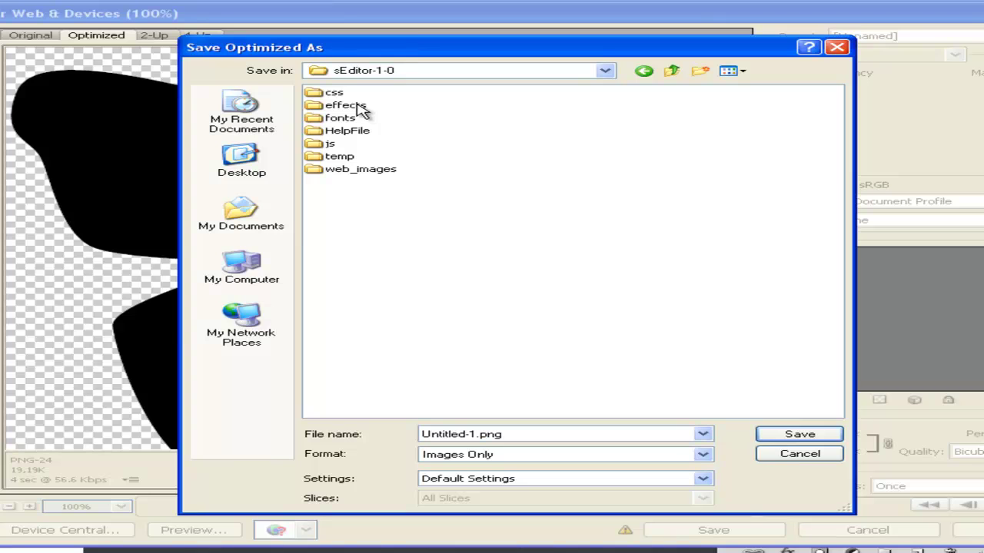
double_click(356, 105)
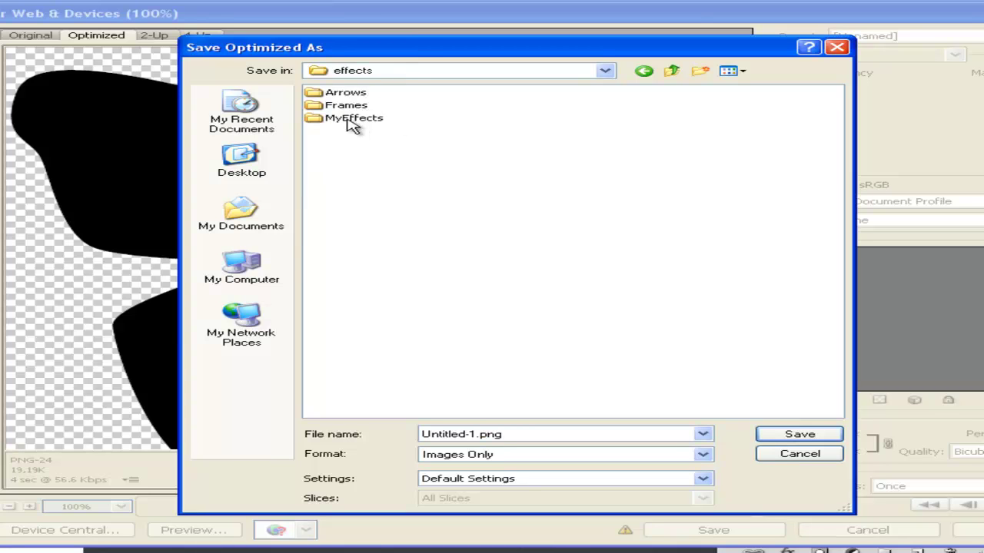
double_click(353, 118)
left_click(506, 434)
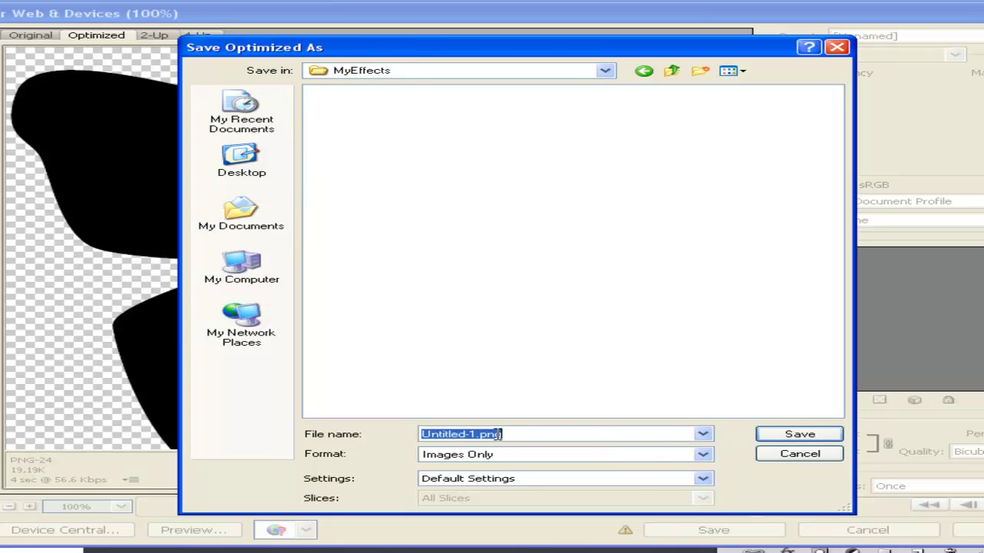
left_click_drag(477, 434, 421, 434)
type("s")
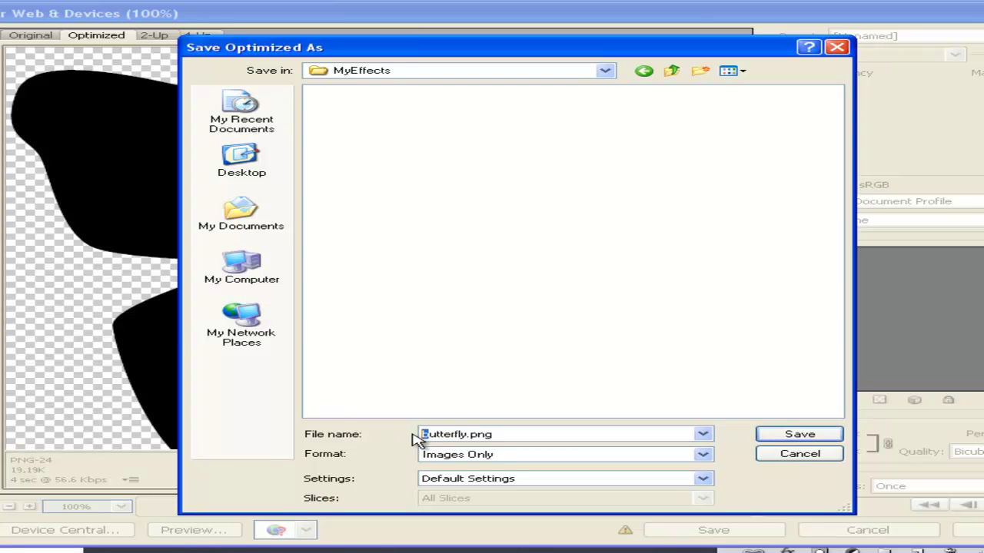
type("B")
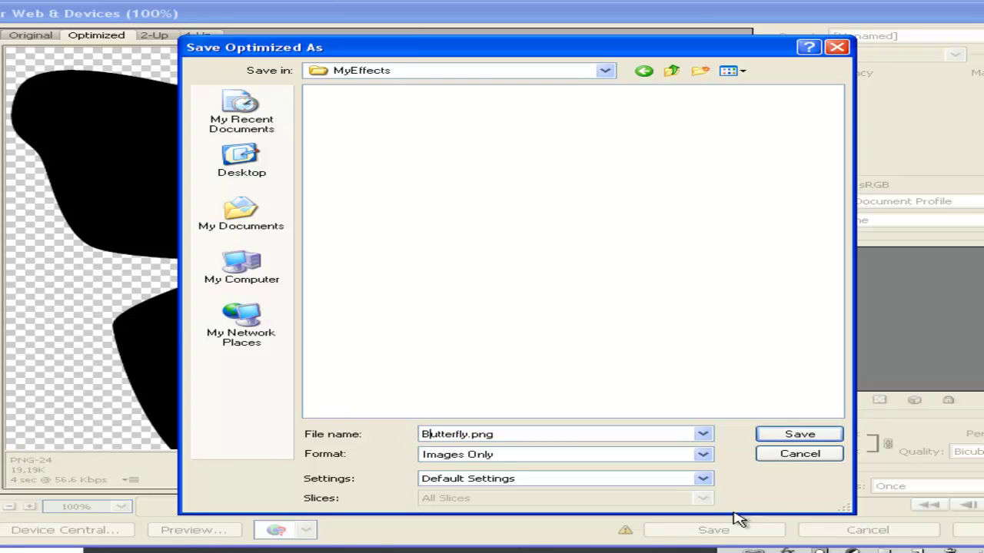
left_click(786, 436)
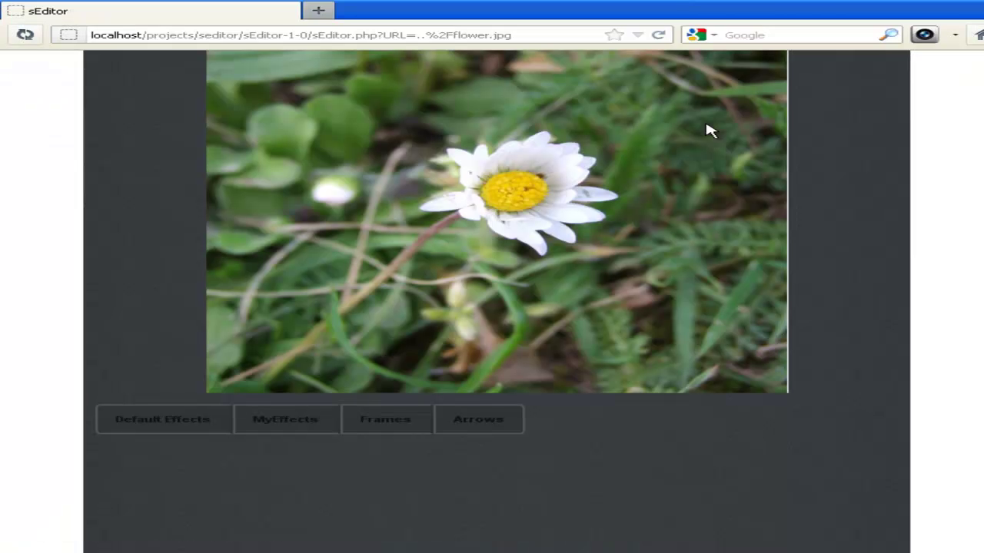
Switch to the browser, reload sEditor, and show the effects in the MyEffects category.
left_click(658, 35)
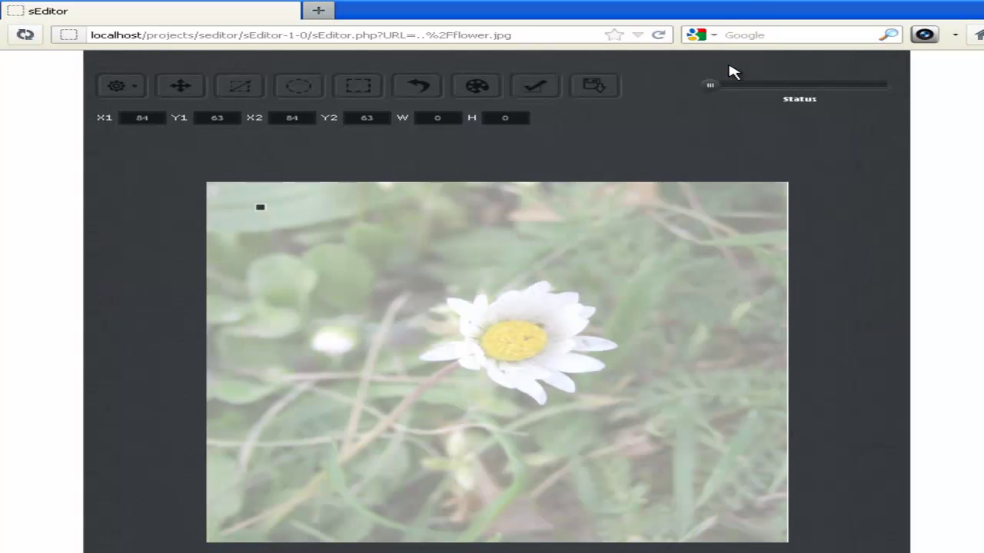
scroll(813, 146, "down", 3)
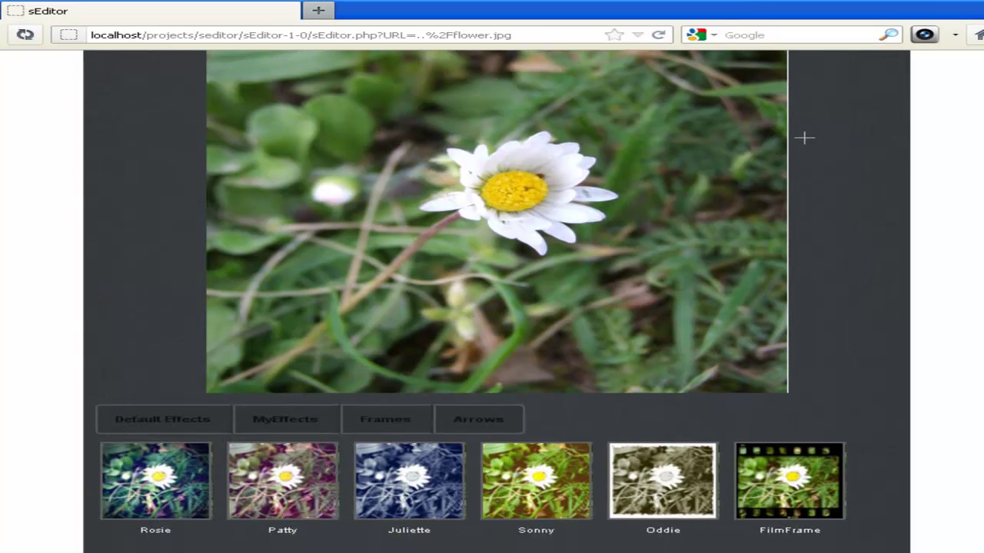
left_click(277, 415)
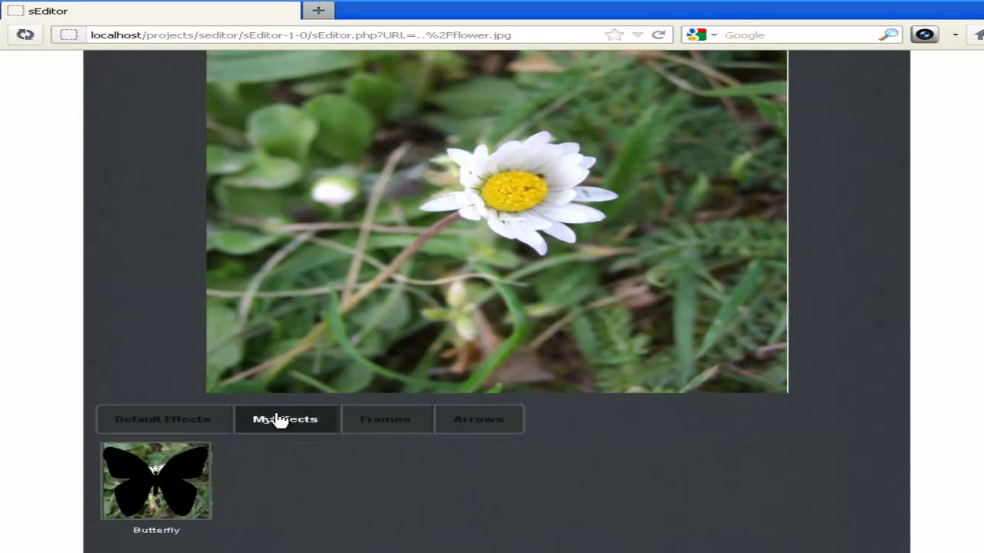
Choose the Butterfly effect and select an area about 257 by 257 px in the photo's lower-right corner.
left_click(199, 461)
left_click_drag(580, 269, 746, 374)
left_click_drag(679, 316, 691, 309)
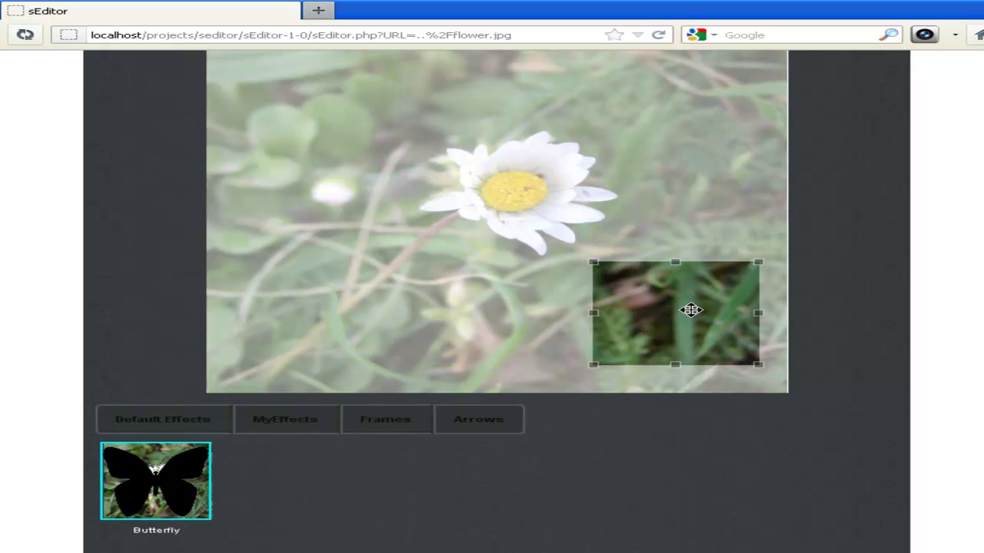
Apply the Butterfly effect to the selected area in bright yellow-green with an effect opacity of 71.
scroll(496, 297, "up", 4)
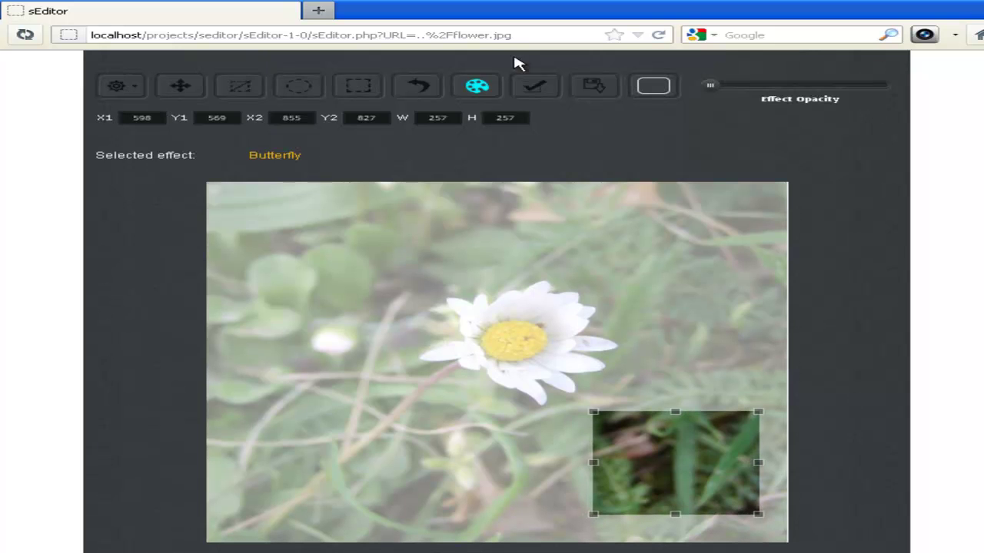
left_click(654, 86)
left_click_drag(889, 152, 884, 195)
left_click_drag(711, 85, 824, 94)
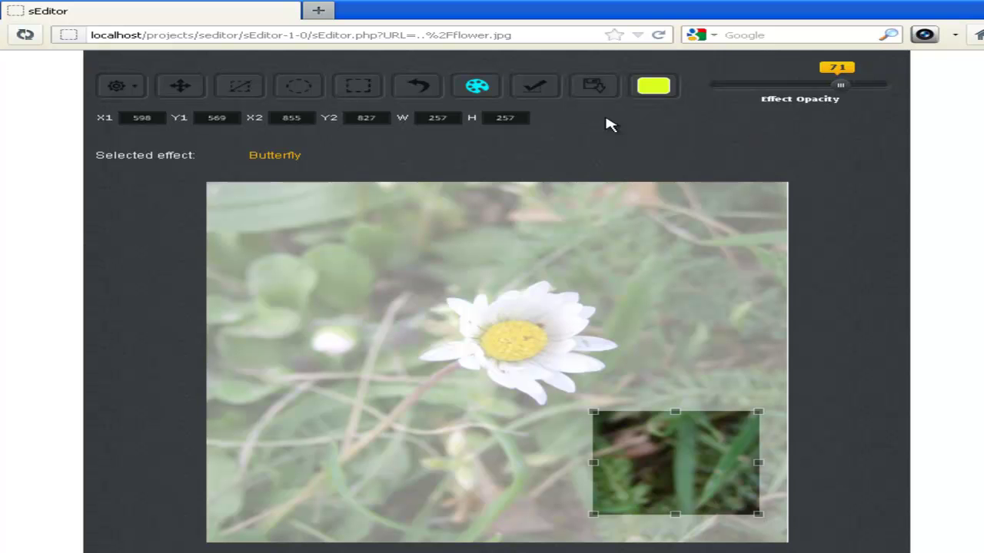
left_click(538, 87)
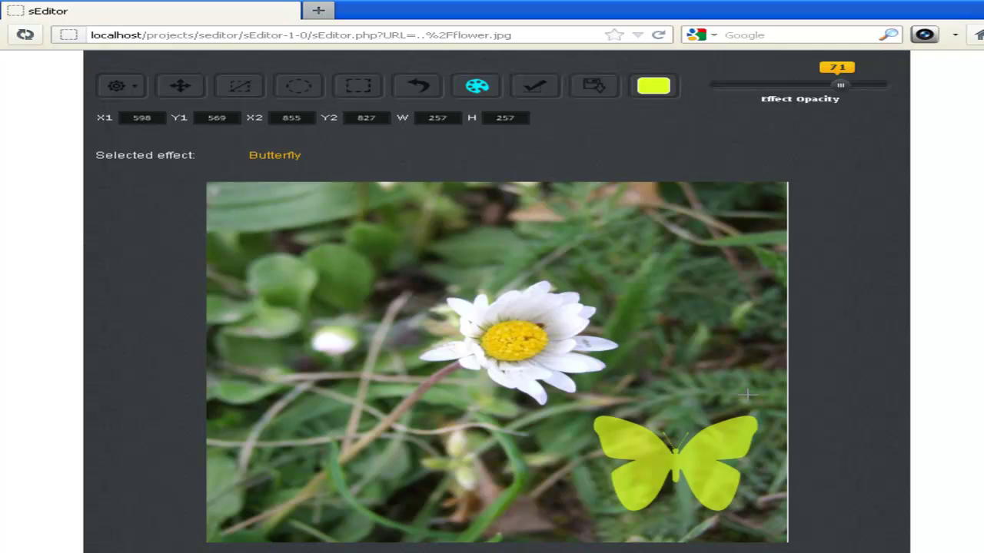
Apply a blue (#5d88de) butterfly about 276 by 242 px with opacity 42 to the upper-left of the daisy.
left_click_drag(285, 243, 463, 339)
left_click_drag(840, 84, 803, 93)
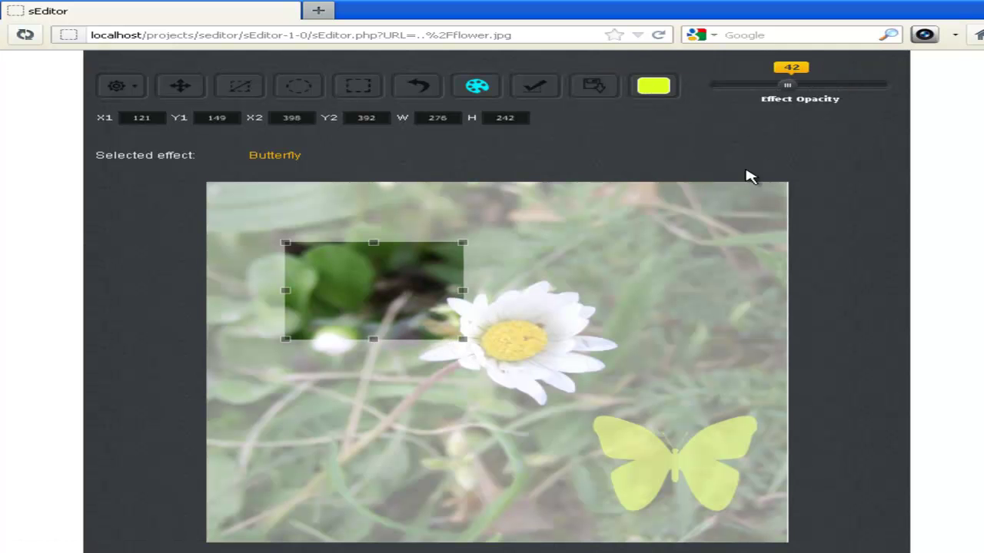
left_click(653, 85)
left_click(759, 118)
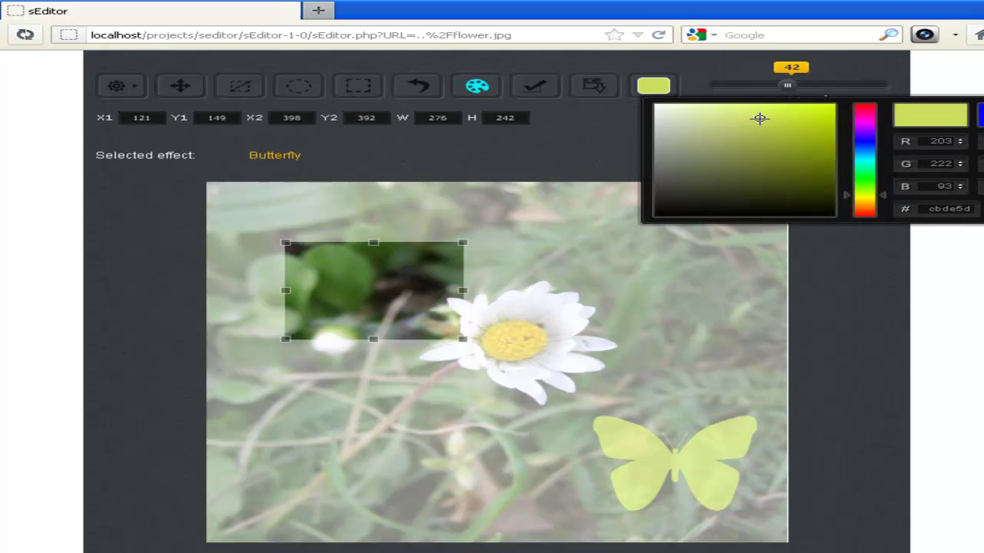
left_click(865, 146)
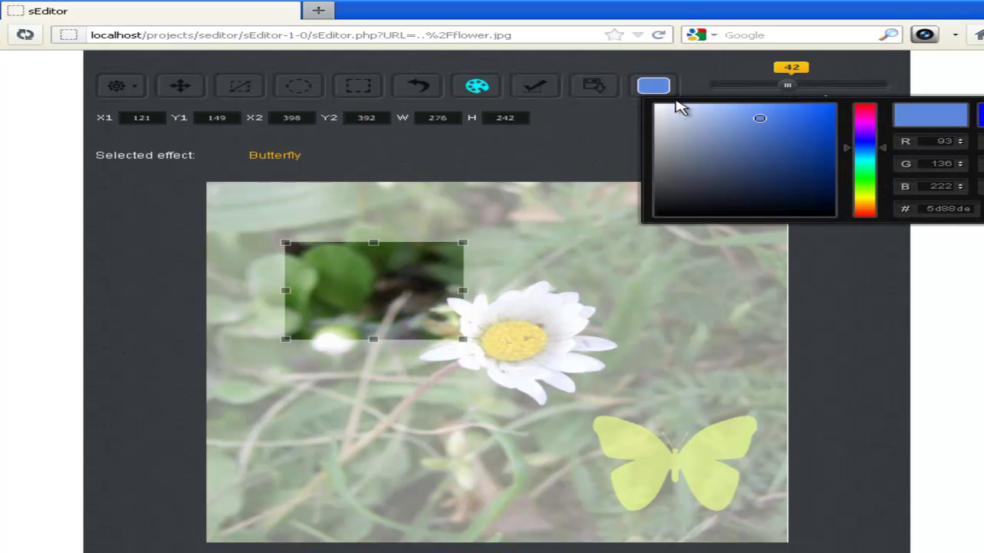
left_click(550, 87)
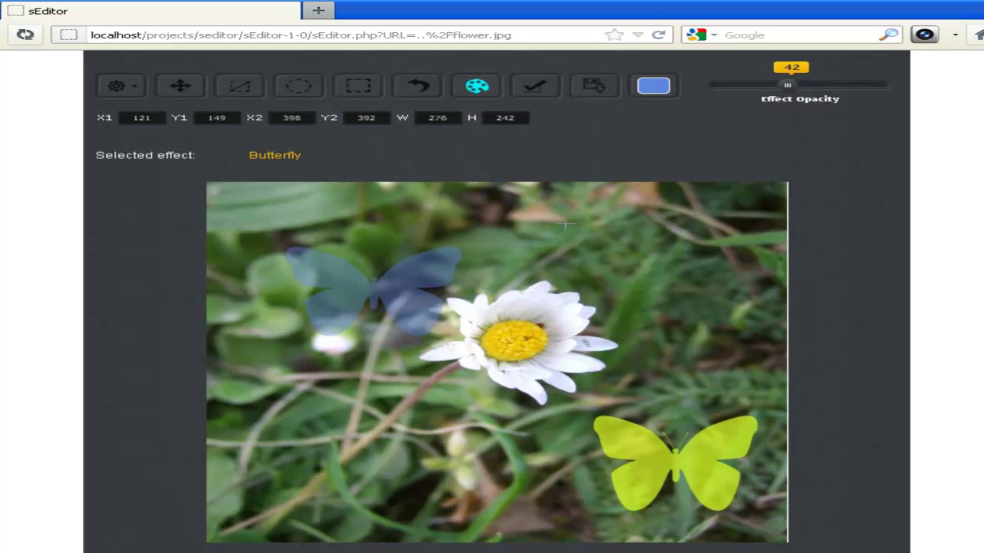
Apply a smaller butterfly about 113 by 142 px above and to the right of the daisy with the same settings.
left_click_drag(579, 220, 654, 276)
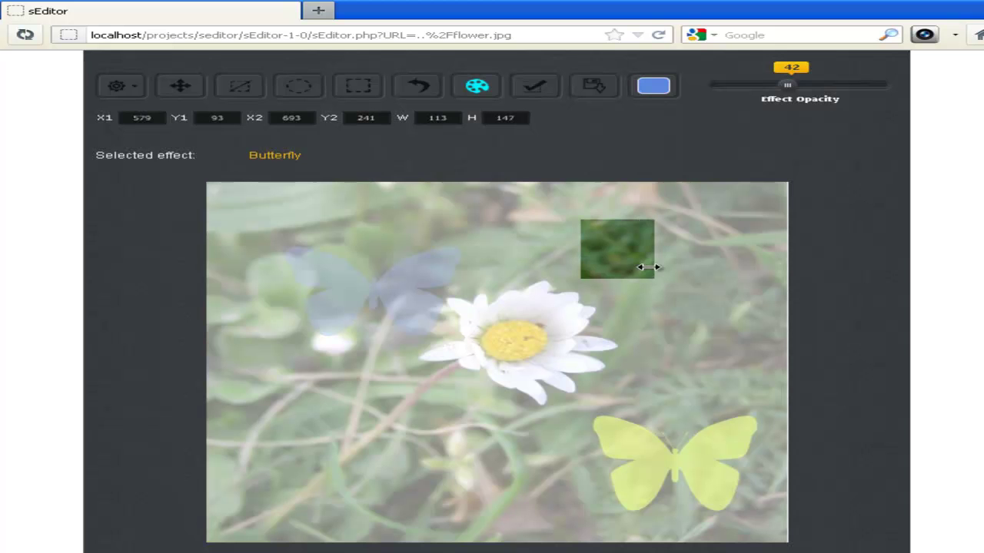
left_click(536, 86)
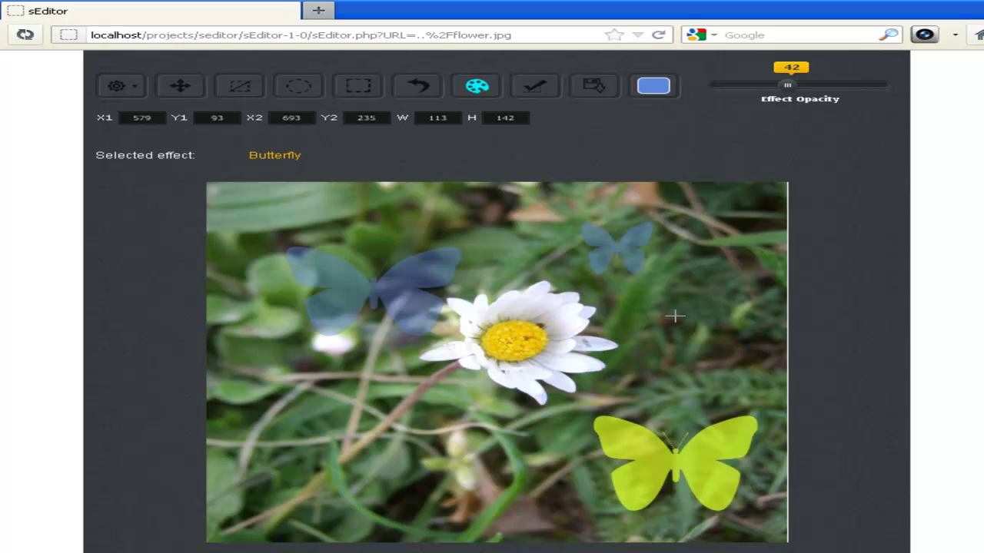
Apply two more butterflies with the same settings: about 147 by 125 px right of the daisy and about 444 by 151 px below it.
left_click_drag(650, 306, 746, 356)
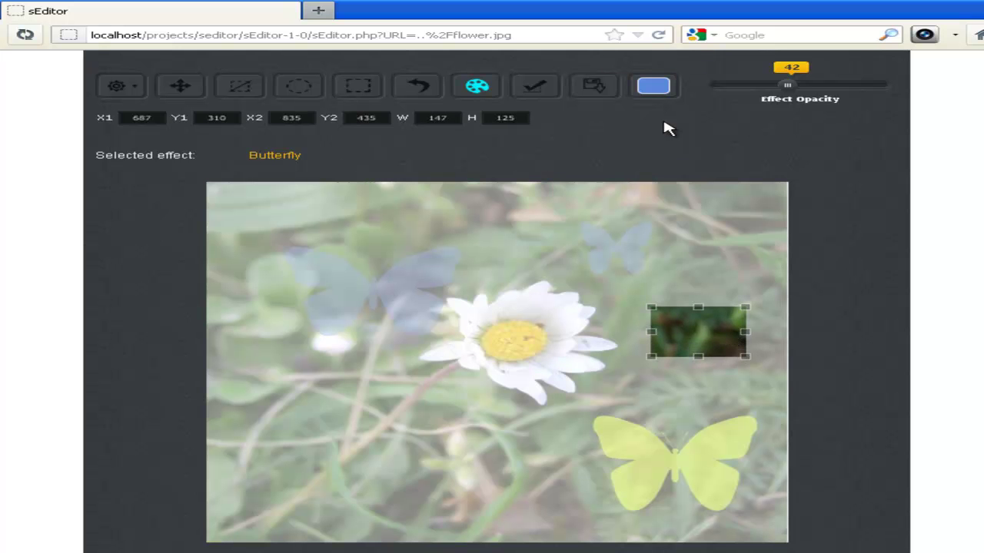
left_click(536, 89)
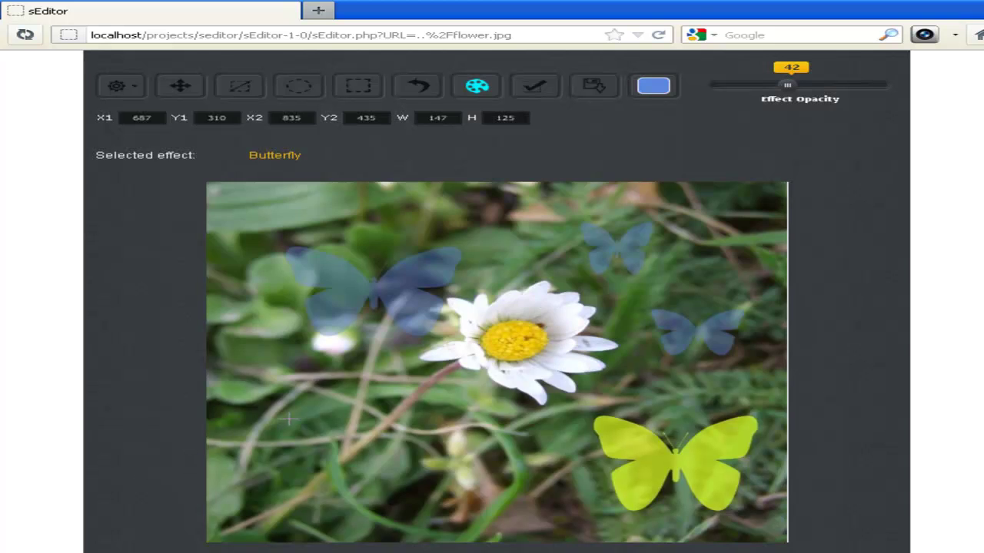
left_click_drag(292, 418, 579, 478)
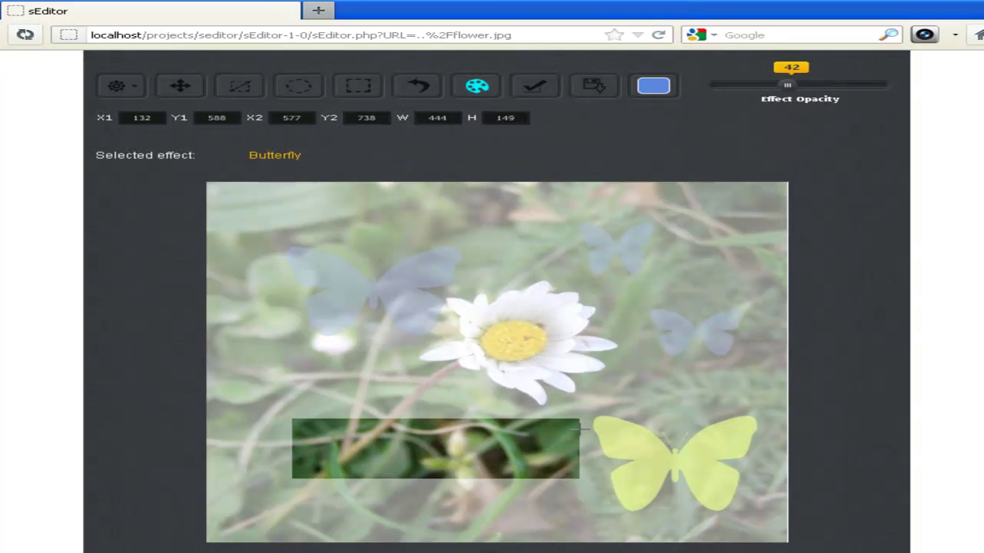
left_click(536, 89)
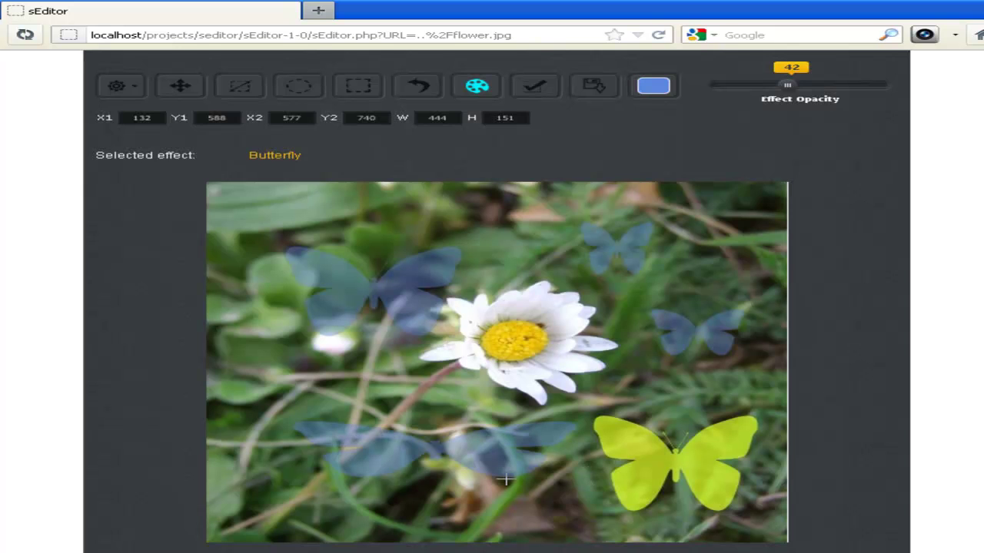
Switch to the effects folder in Windows Explorer and delete the Arrows and Frames folders.
scroll(876, 378, "down", 3)
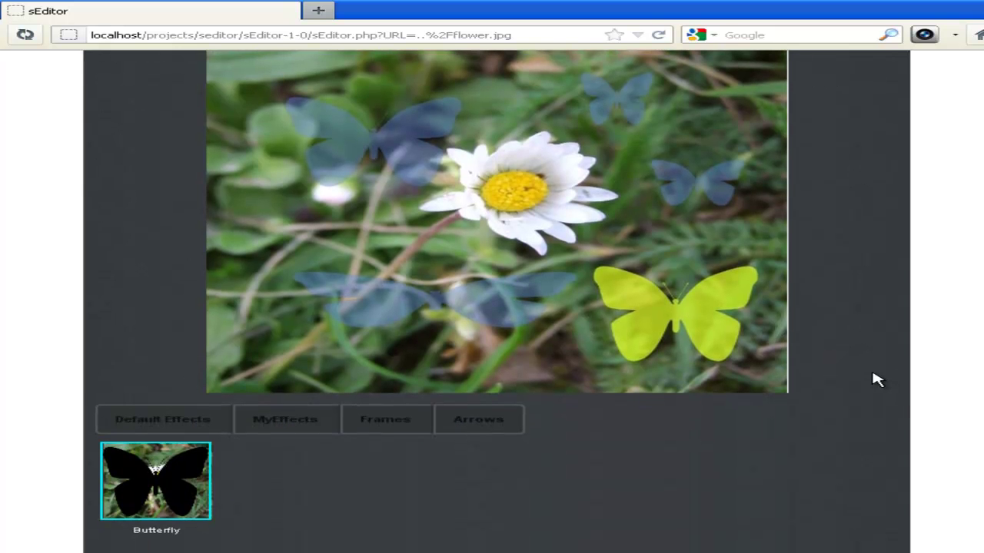
key("alt+Tab")
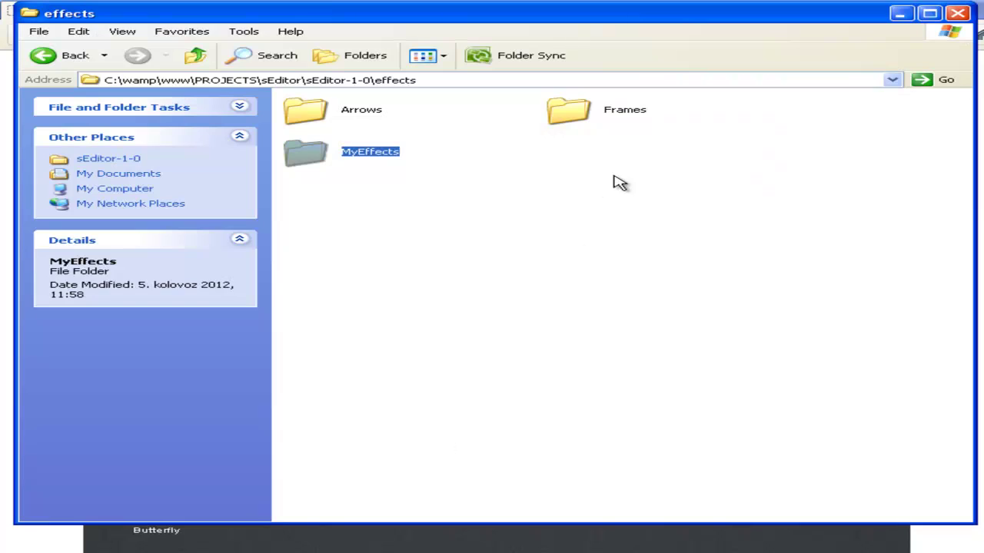
left_click_drag(714, 107, 329, 121)
right_click(333, 115)
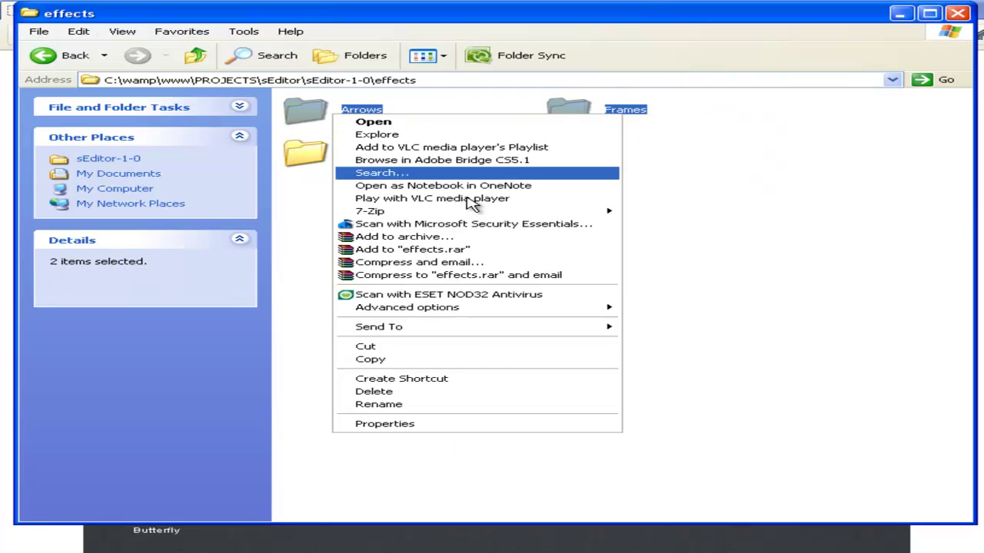
left_click(434, 393)
left_click(578, 312)
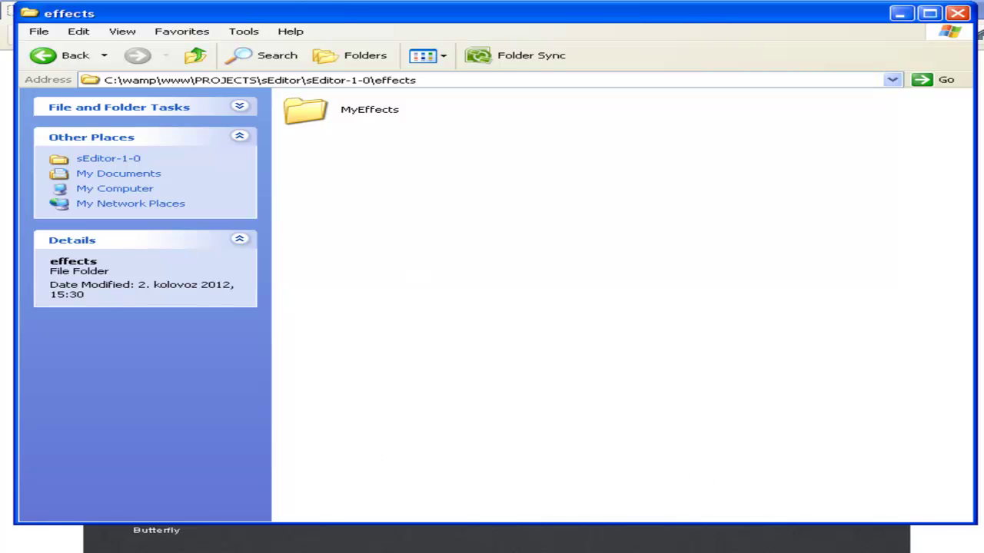
Return to sEditor, reload the page, and choose the Butterfly effect from the MyEffects category.
left_click(538, 552)
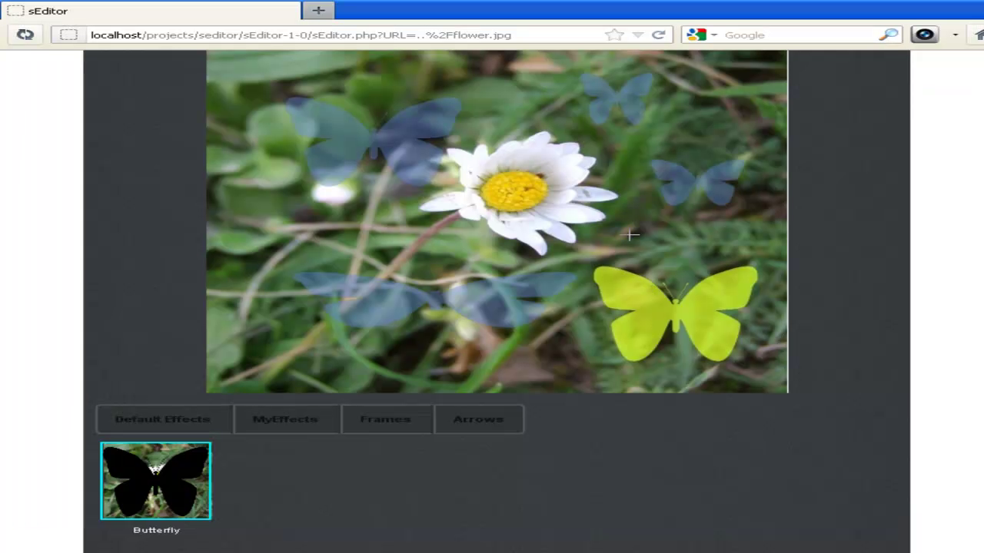
left_click(659, 36)
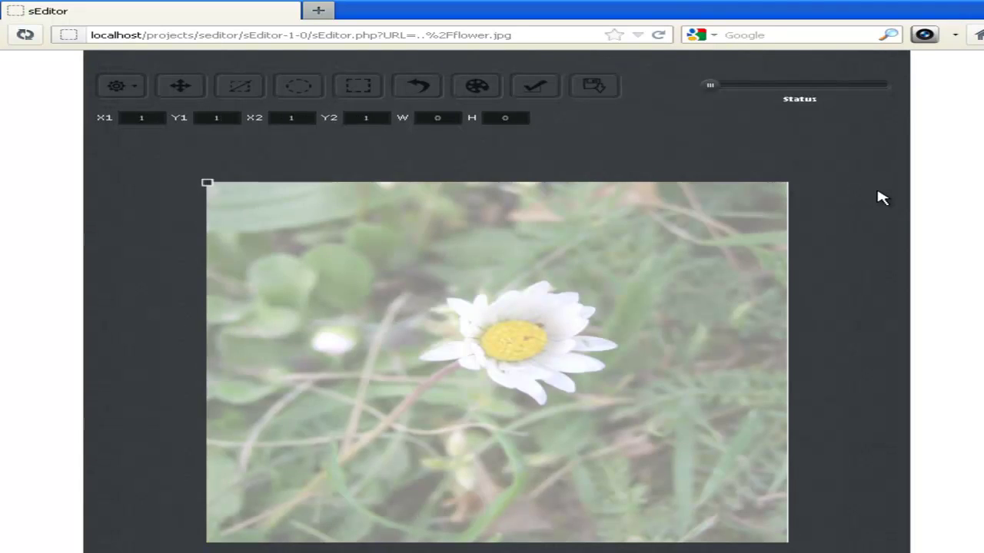
scroll(876, 196, "down", 3)
left_click(306, 428)
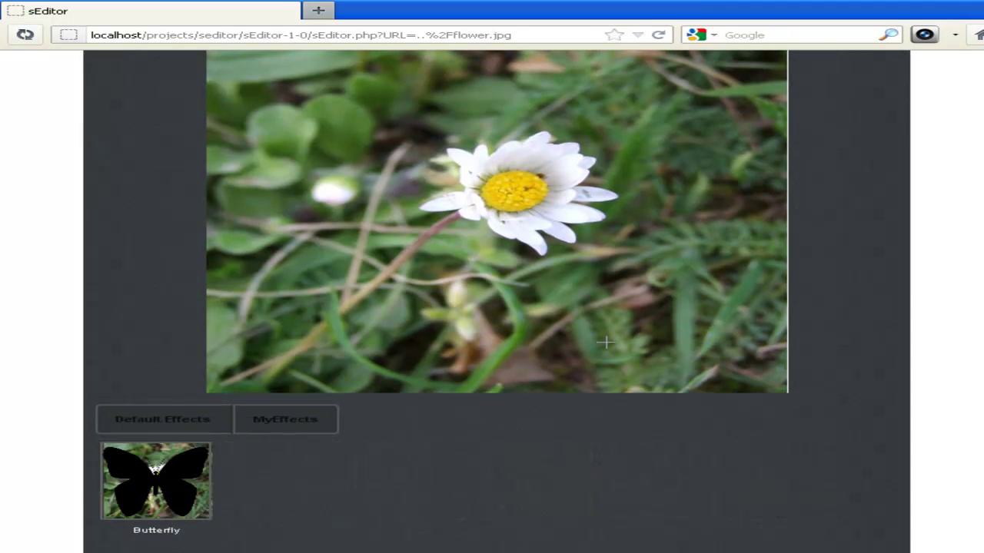
left_click(138, 476)
scroll(628, 314, "up", 3)
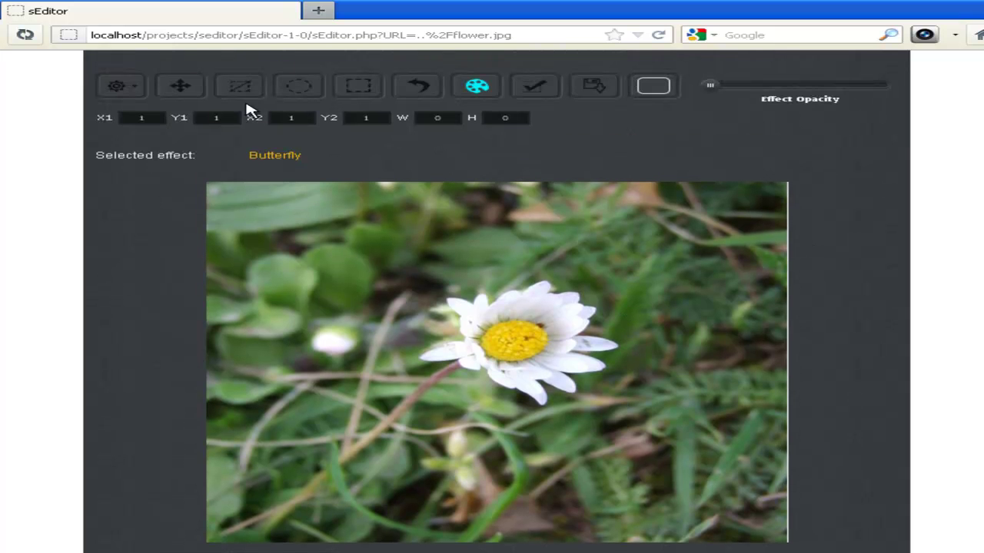
Switch to Sublime Text, open settings.php from the sEditor-1-0 project, and highlight the $simpleEffects variable name.
left_click(132, 89)
key("alt+Tab")
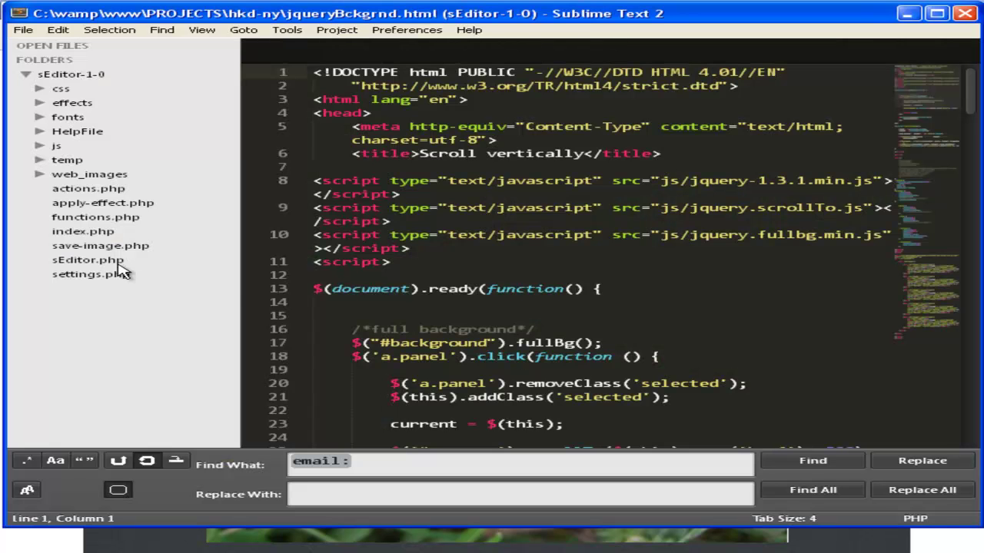
double_click(90, 287)
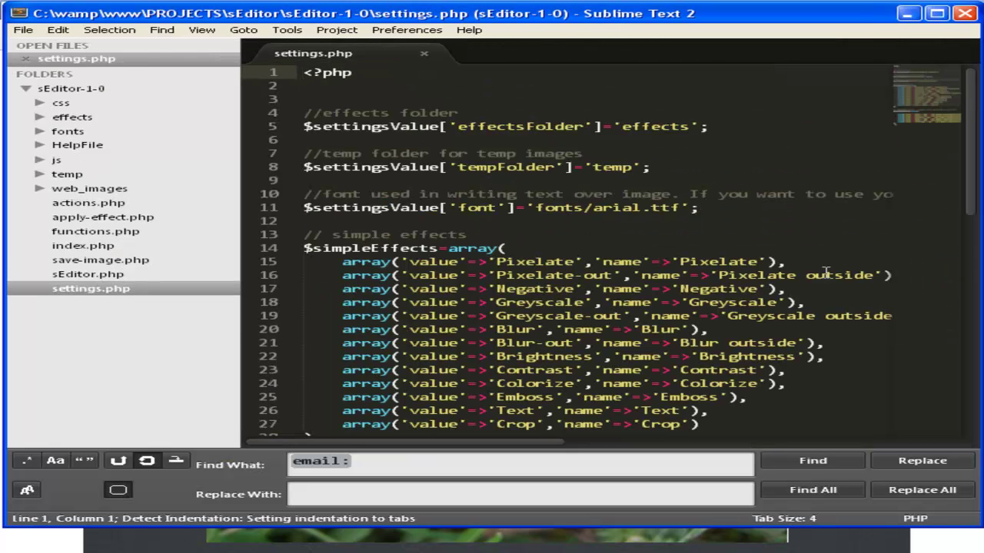
scroll(745, 192, "down", 3)
left_click(307, 146)
left_click_drag(308, 146, 435, 146)
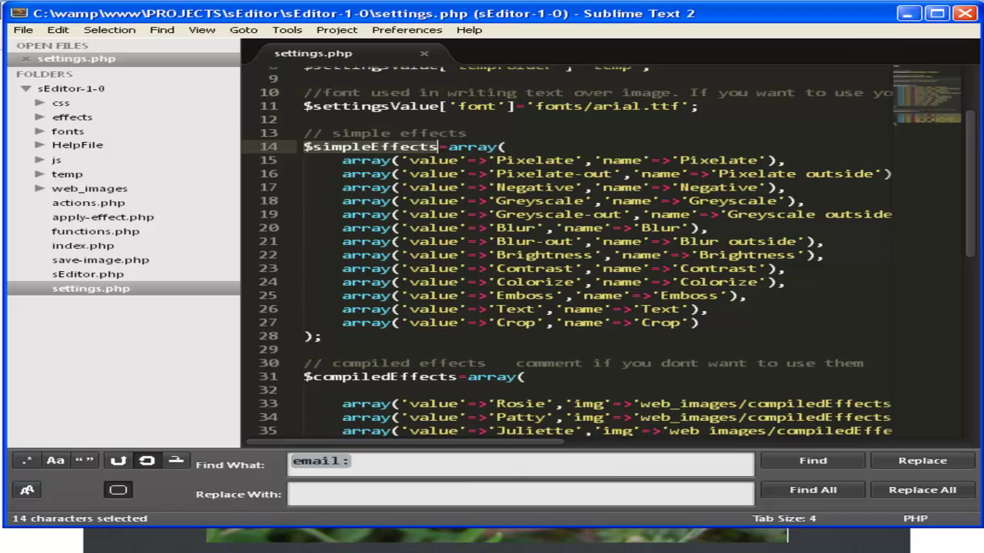
Switch to sEditor to review its list of simple effects down to Crop, and return to settings.php.
left_click(569, 541)
left_click(116, 86)
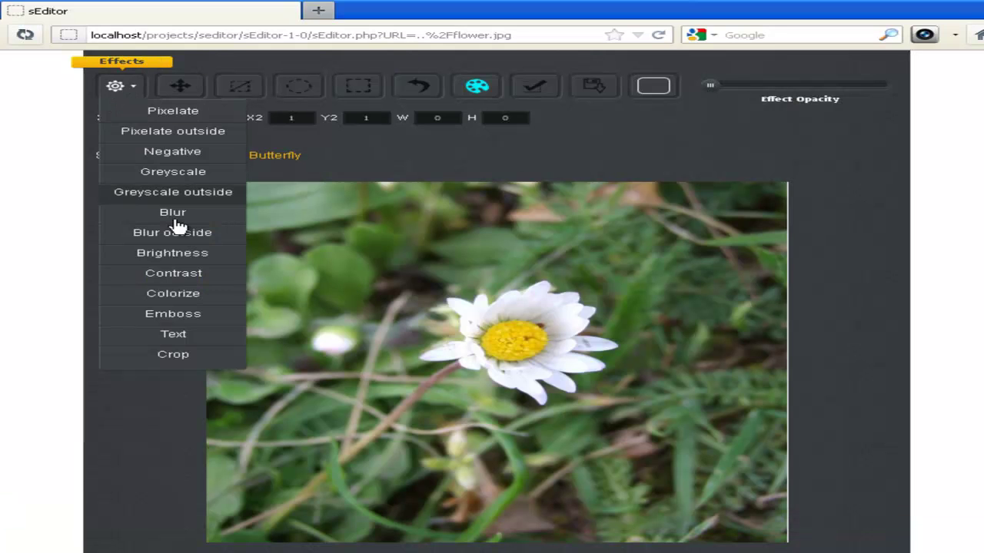
left_click(173, 357)
key("alt+Tab")
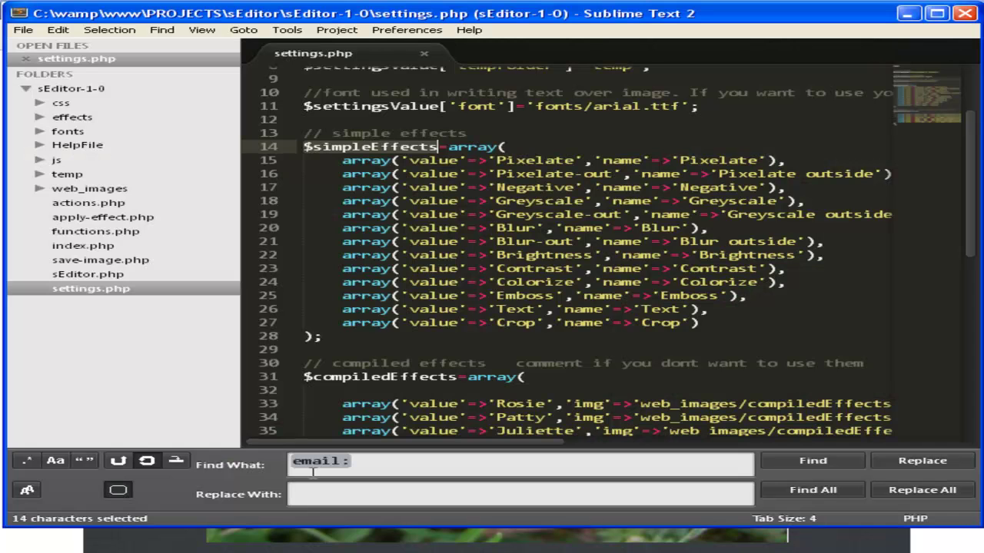
Add an empty line at the start of the $simpleEffects array.
left_click(542, 150)
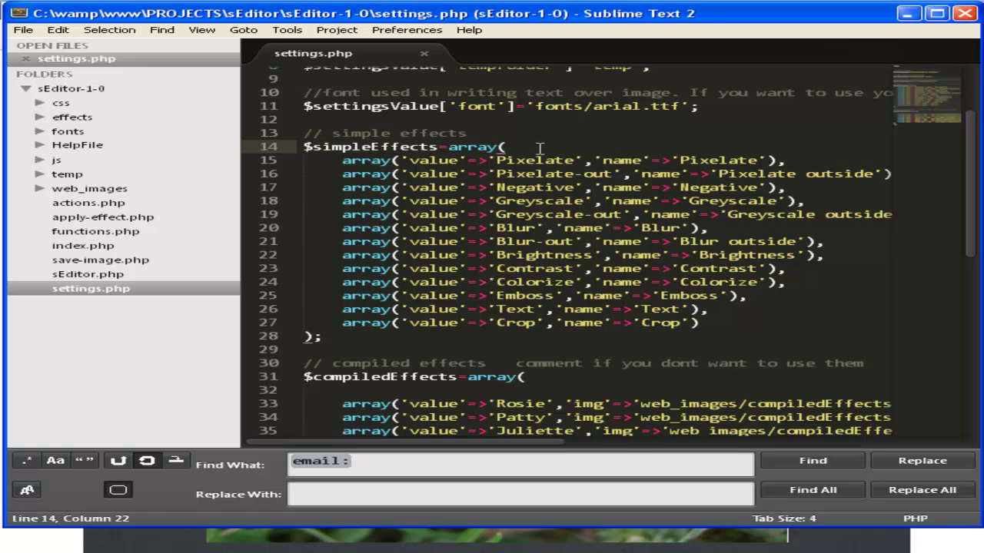
key("Return")
type("/*")
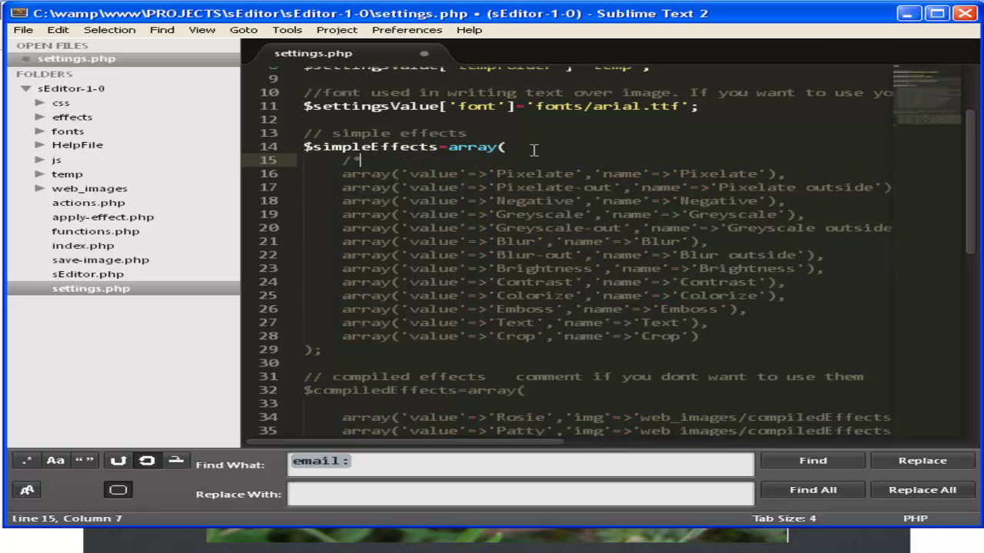
key("BackSpace")
key("Down")
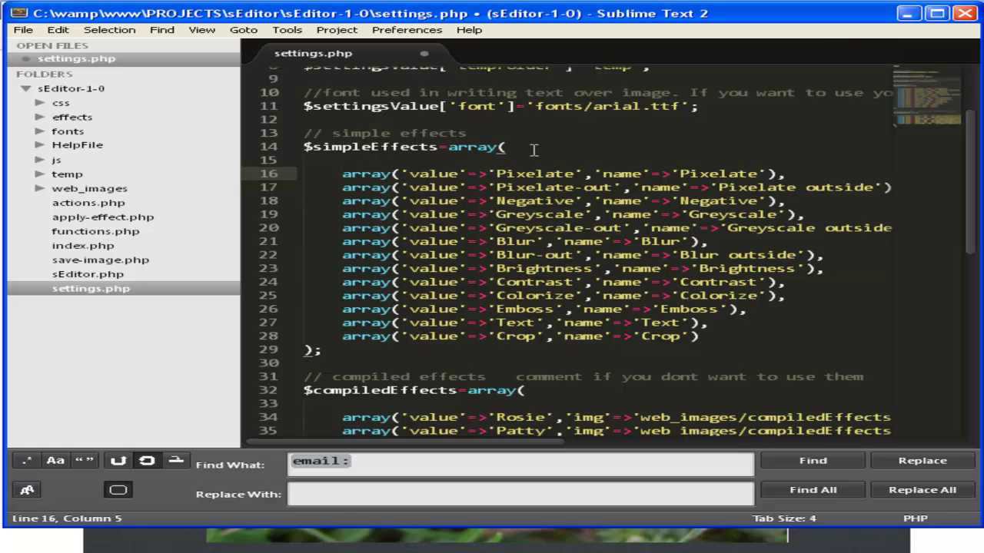
type("//")
key("Down")
key("Down")
key("Up")
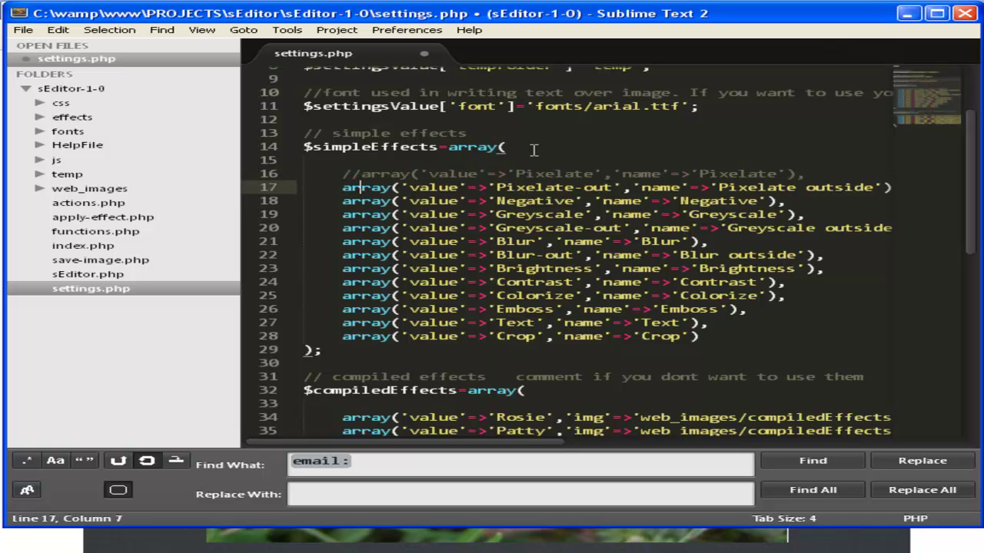
key("Up")
key("BackSpace")
key("BackSpace")
Comment out the Pixelate outside, Negative and Greyscale entries of the $simpleEffects array with //.
key("Down")
type("//")
key("Down")
type("/")
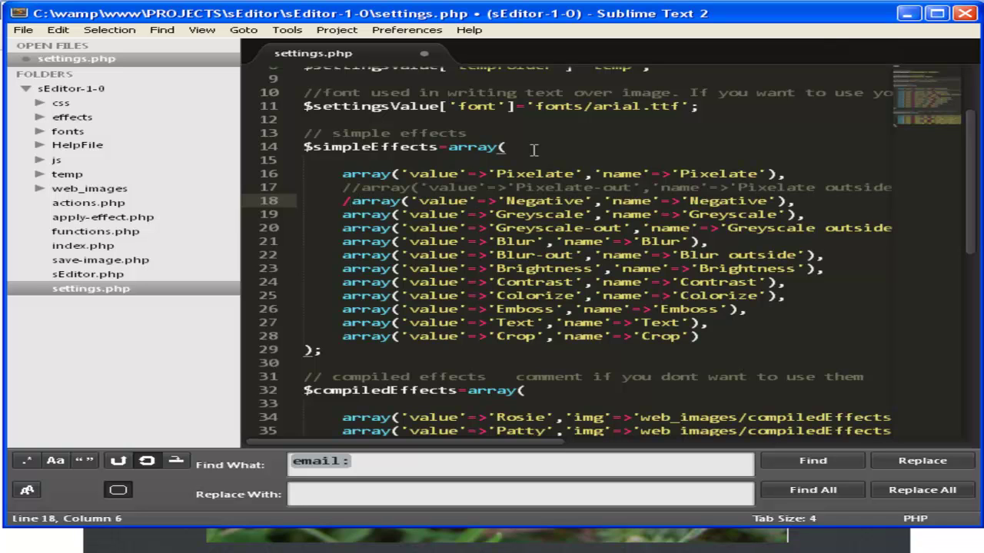
type("/")
key("Down")
type("//")
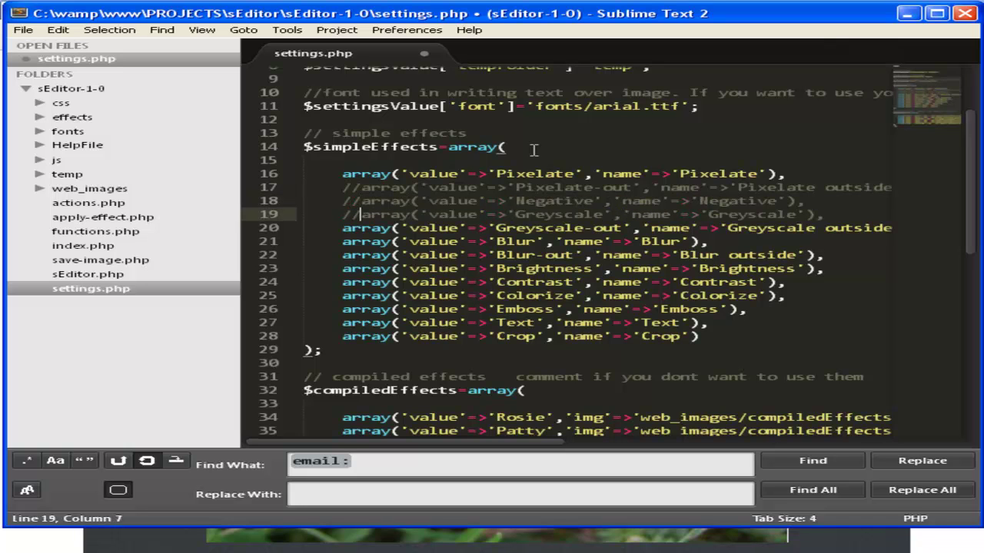
Comment out the Emboss and Text entries of the $simpleEffects array with //.
key("Down")
key("Down")
key("Down")
key("Down")
key("Down")
key("Down")
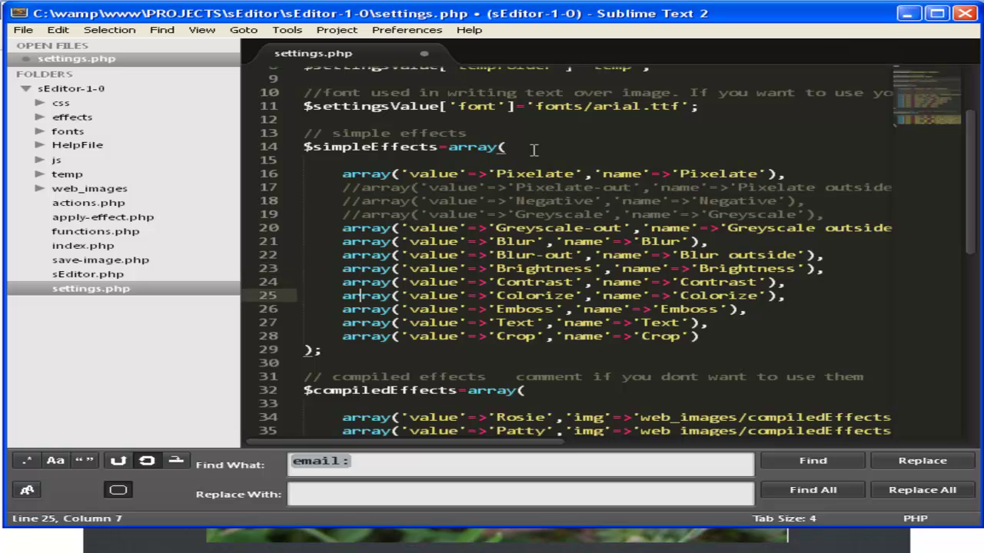
key("Down")
type("//")
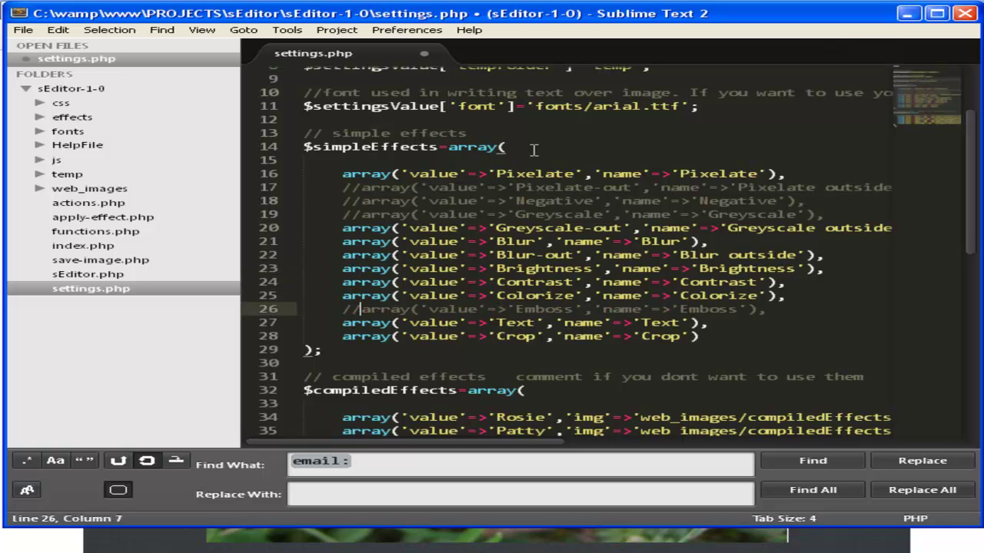
key("Down")
type("//")
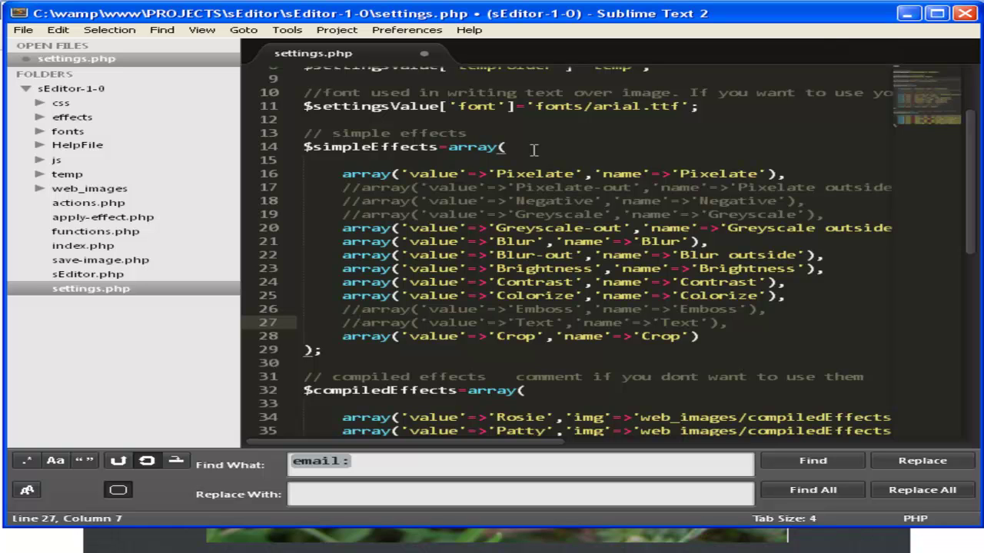
Comment out the Brightness and Blur outside entries with // and save settings.php.
key("Up")
key("Up")
key("Up")
key("Up")
key("Home")
type("//")
key("Up")
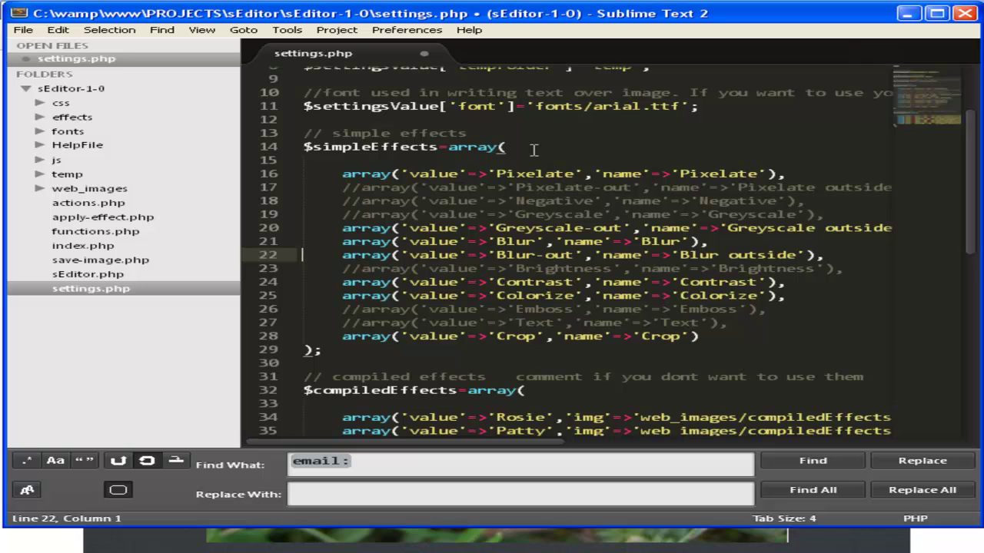
type("//")
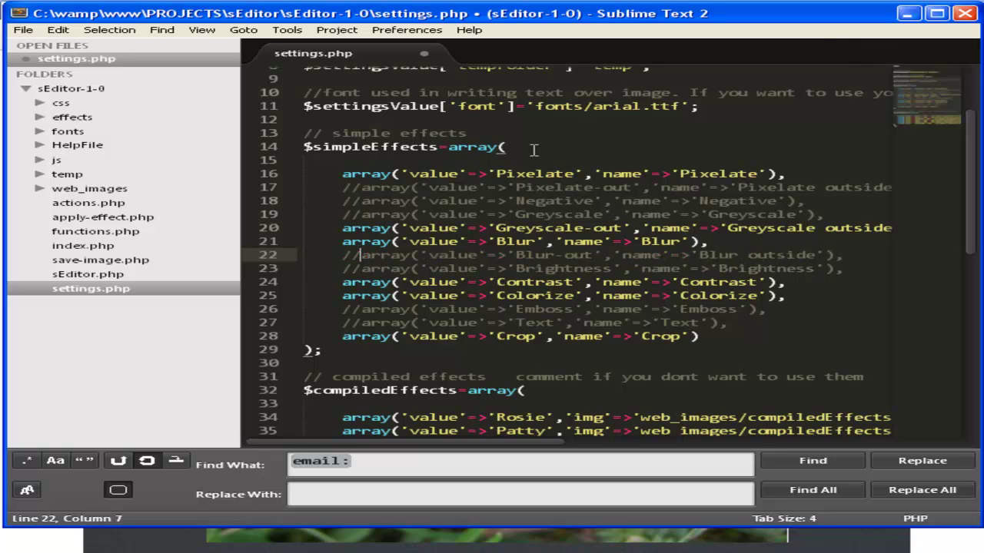
left_click(23, 30)
left_click(43, 123)
Switch to sEditor, reload the page to check its list of simple effects, and return to settings.php.
key("alt+Tab")
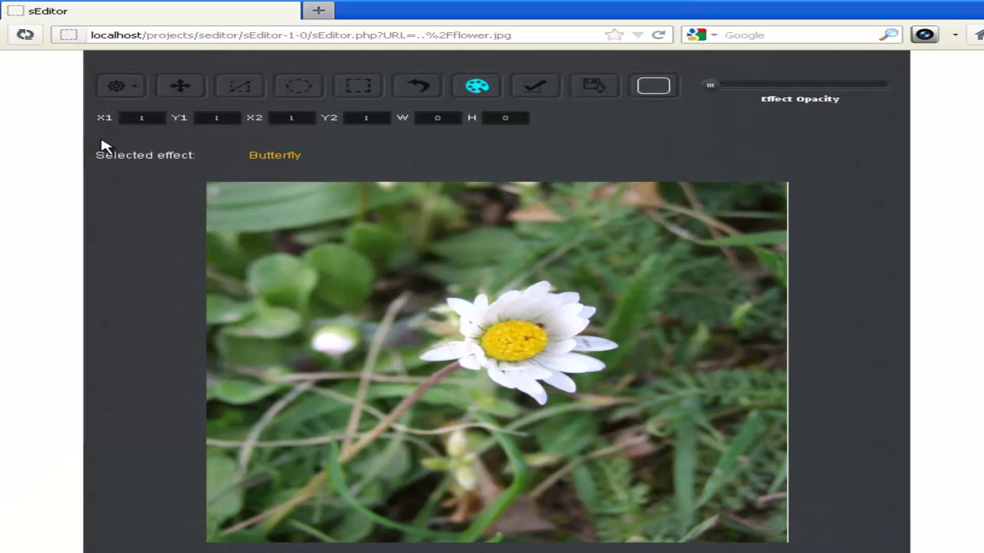
left_click(658, 36)
left_click(134, 90)
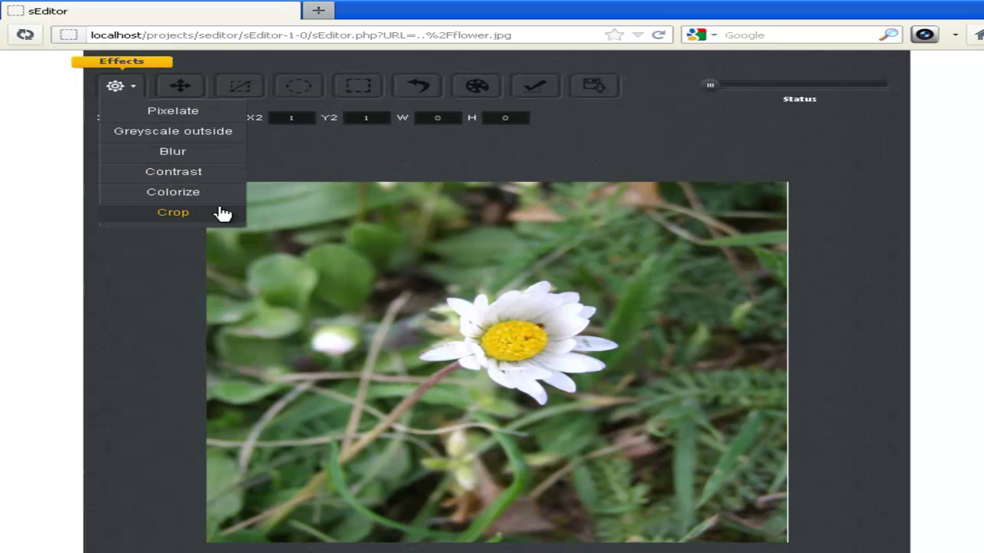
left_click(192, 214)
key("alt+Tab")
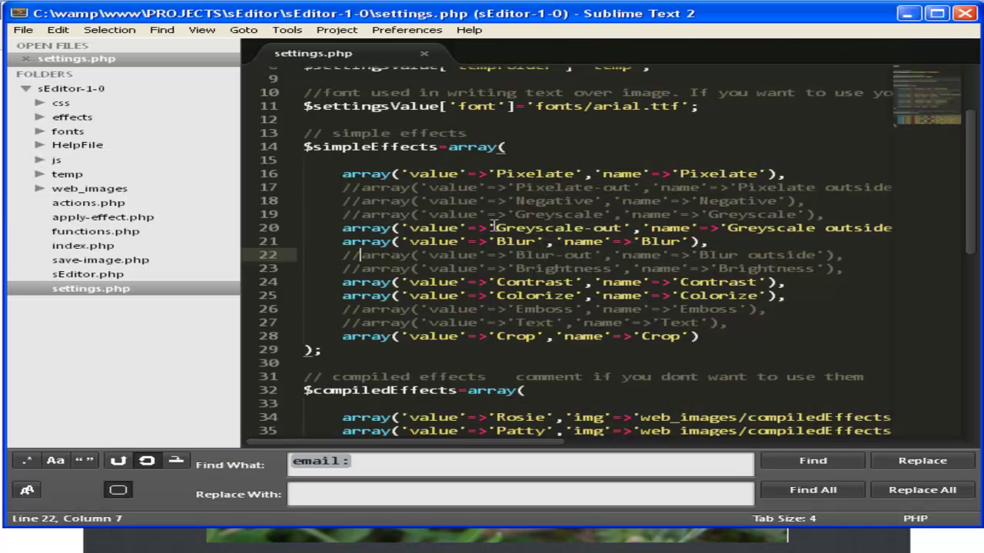
Block-comment the $simpleEffects entries from Pixelate-out through Crop with /* and */, leaving only Pixelate active.
left_click(790, 175)
key("Return")
type("/*")
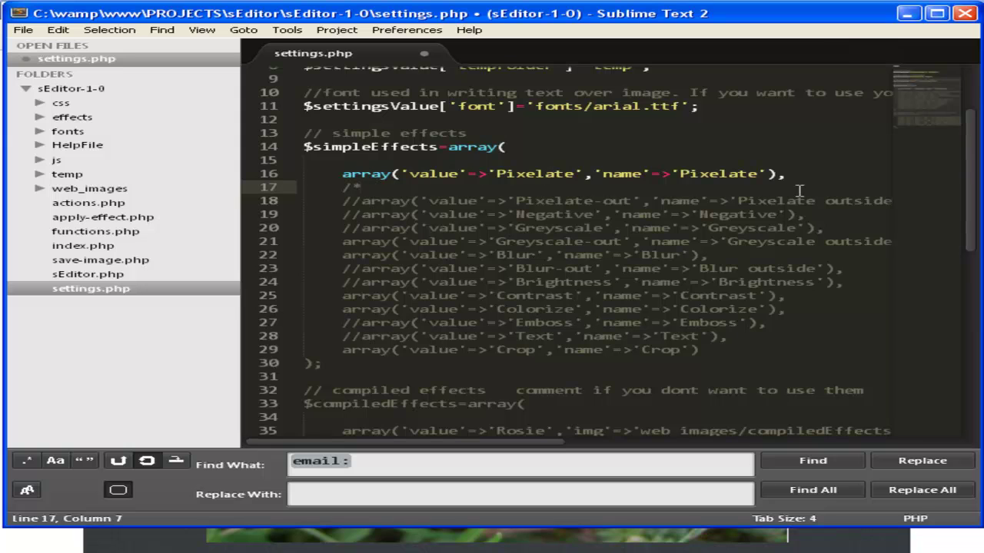
left_click(777, 350)
key("Return")
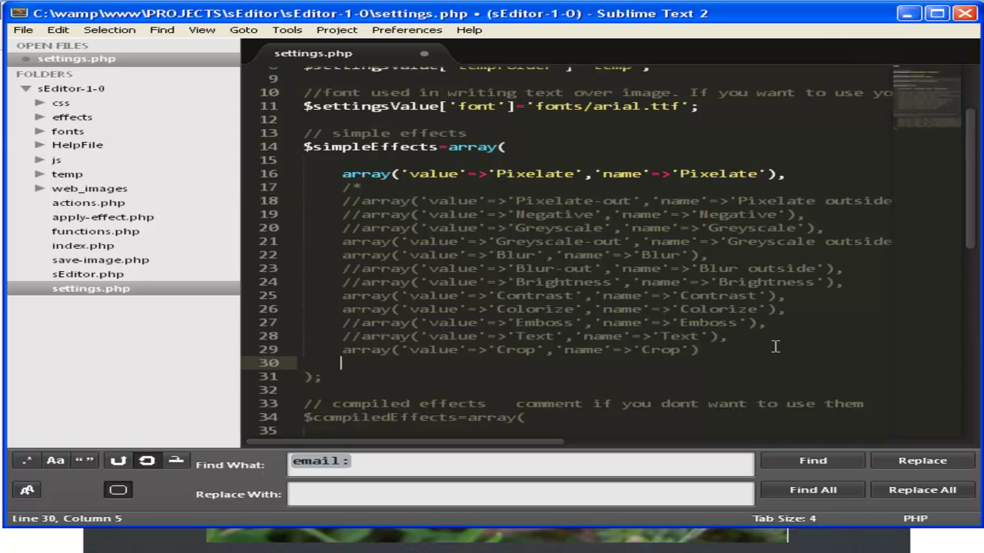
type("*/")
Remove the trailing comma after the Pixelate array entry and save settings.php.
left_click(789, 180)
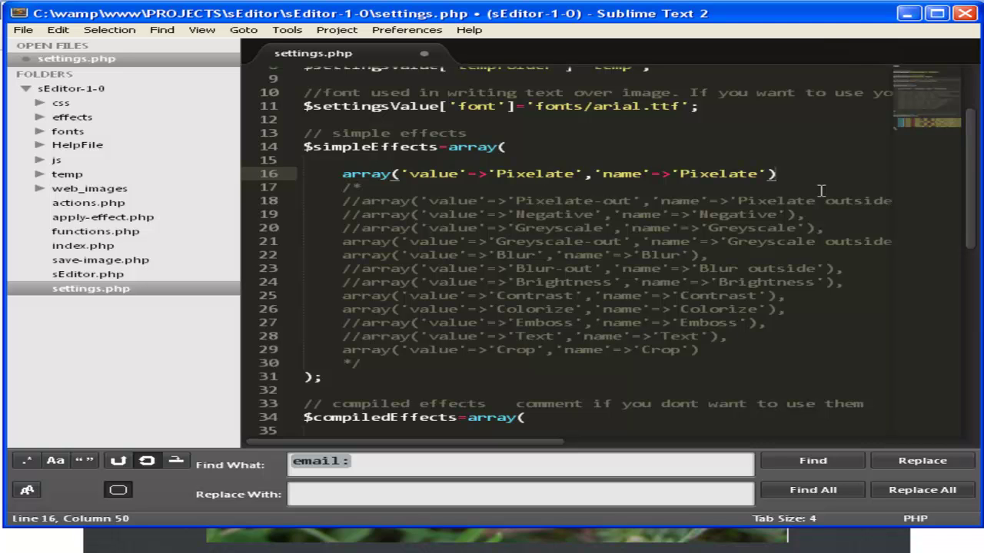
left_click(23, 29)
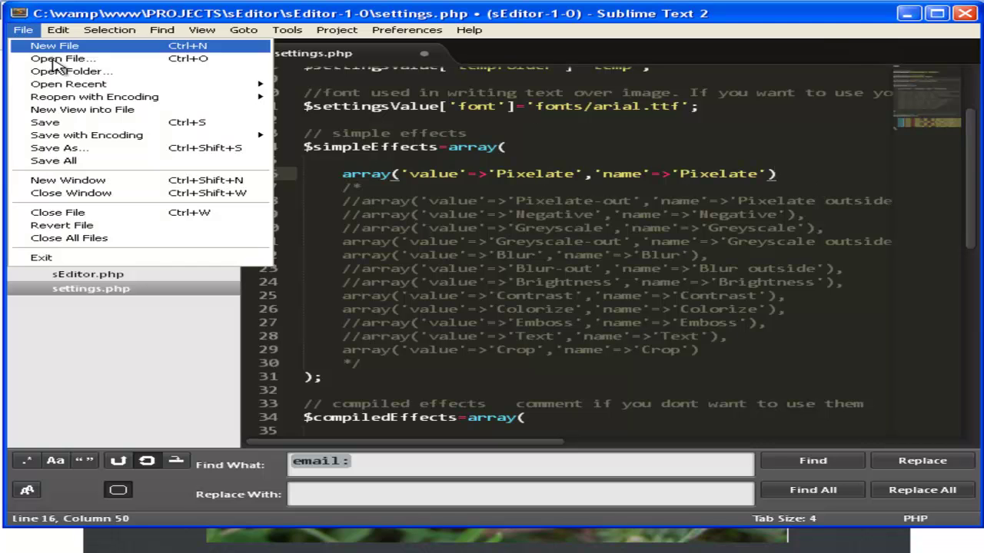
left_click(81, 122)
Switch to sEditor, reload the page and check its list of simple effects.
key("alt+Tab")
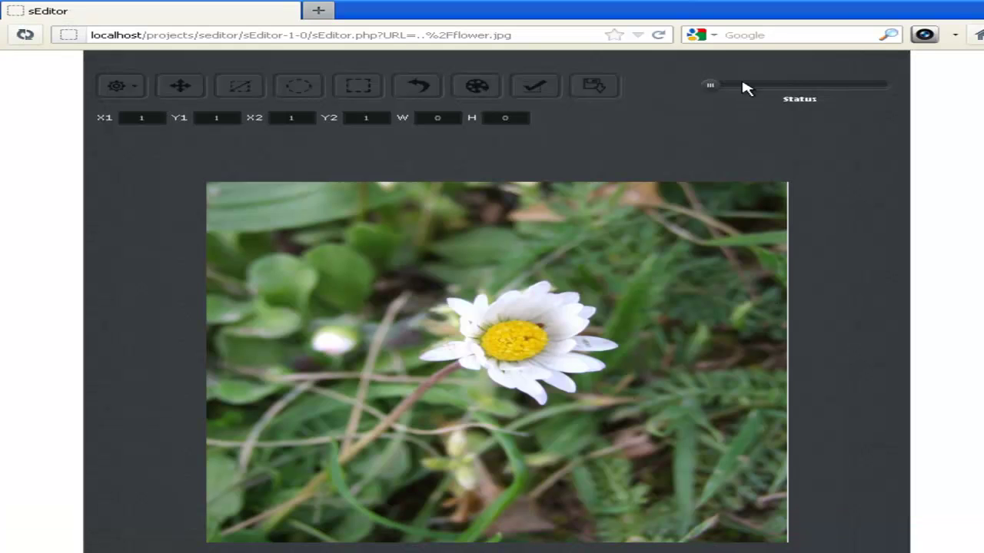
left_click(657, 37)
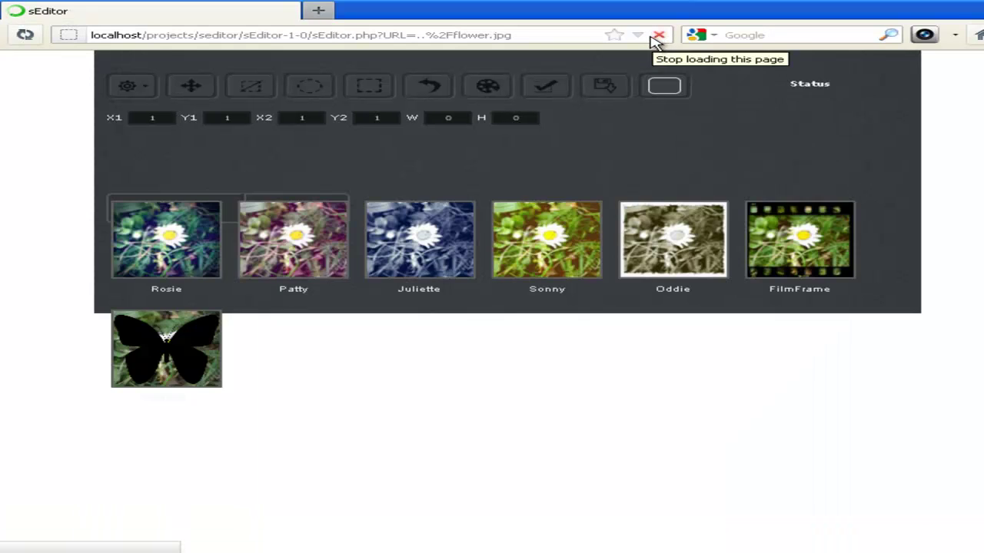
left_click(123, 86)
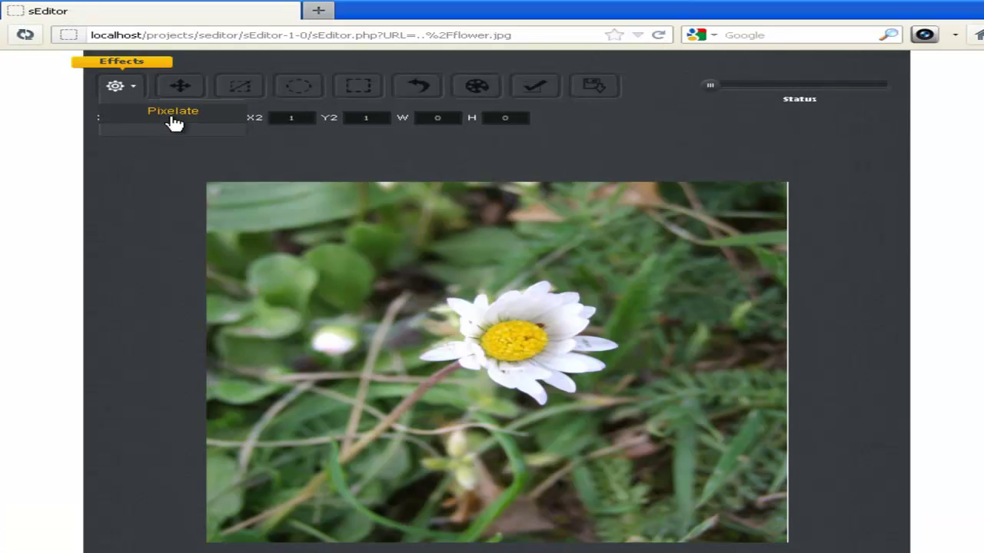
Choose the Pixelate effect and mark a rectangular region over the flower's upper part.
left_click(173, 114)
left_click_drag(454, 283, 614, 367)
left_click_drag(532, 324, 501, 321)
scroll(805, 313, "down", 3)
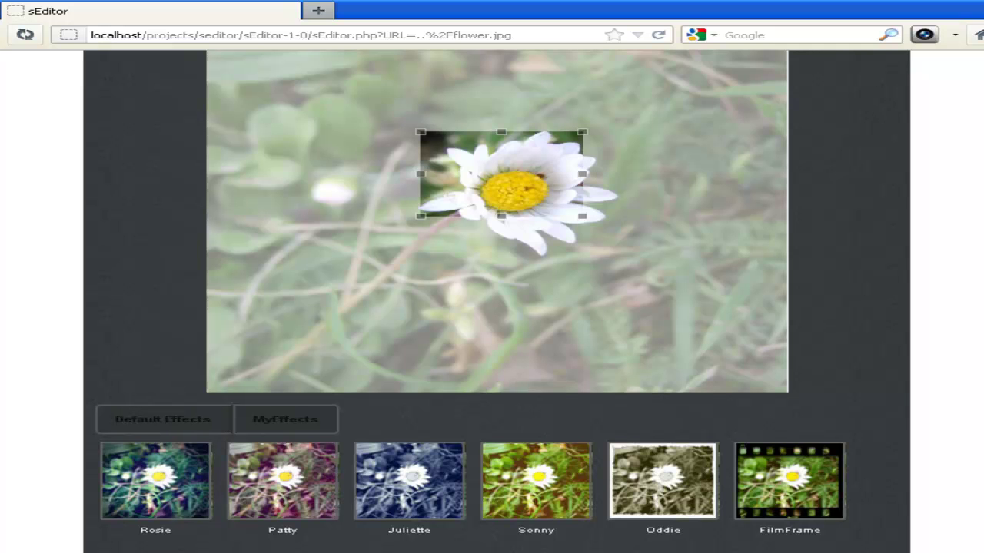
Return to settings.php and open a block comment with /* above the Rosie entry of the $compiledEffects array.
key("alt+Tab")
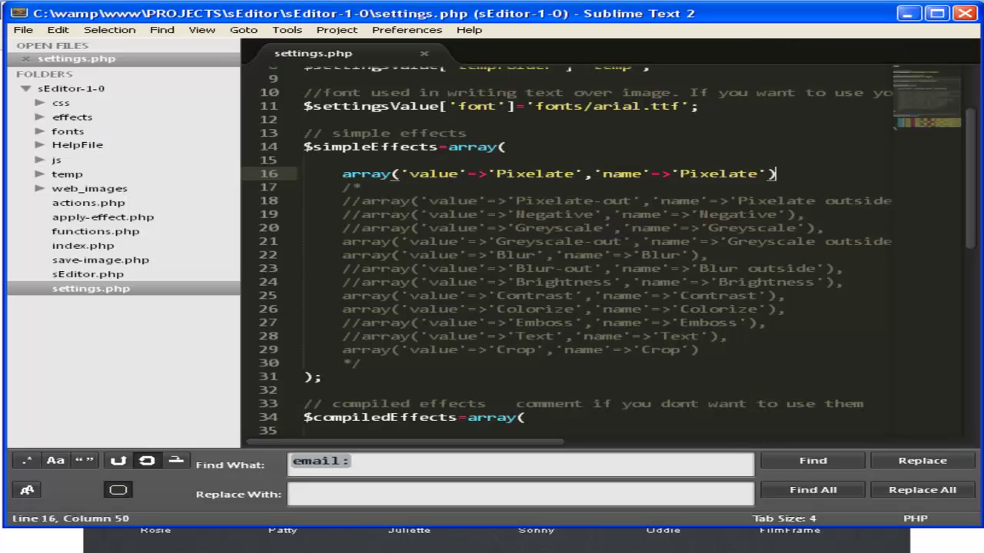
scroll(769, 281, "down", 4)
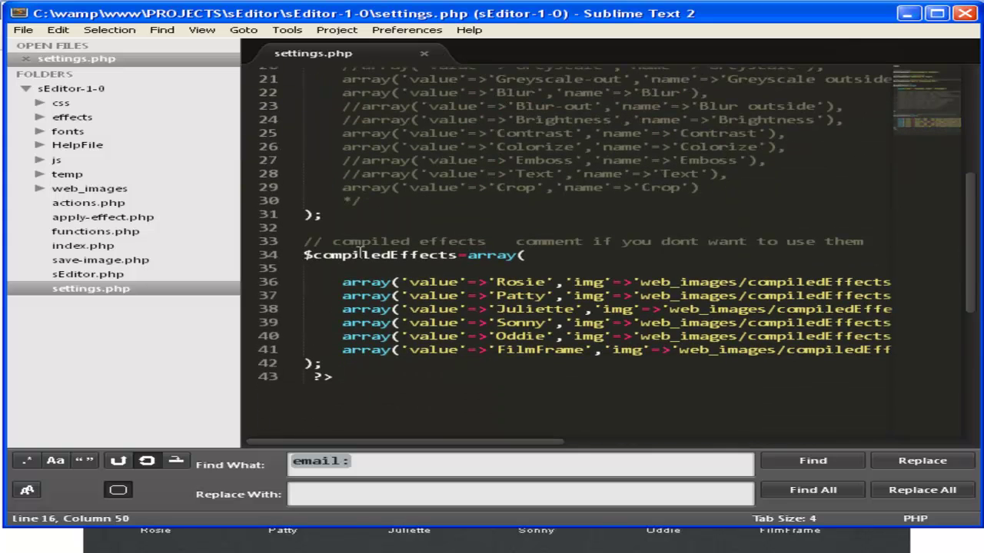
left_click(363, 265)
type("/*")
Close the block comment with */ below the FilmFrame entry of $compiledEffects and save settings.php.
left_click(461, 336)
left_click(461, 364)
left_click(483, 350)
key("End")
key("Return")
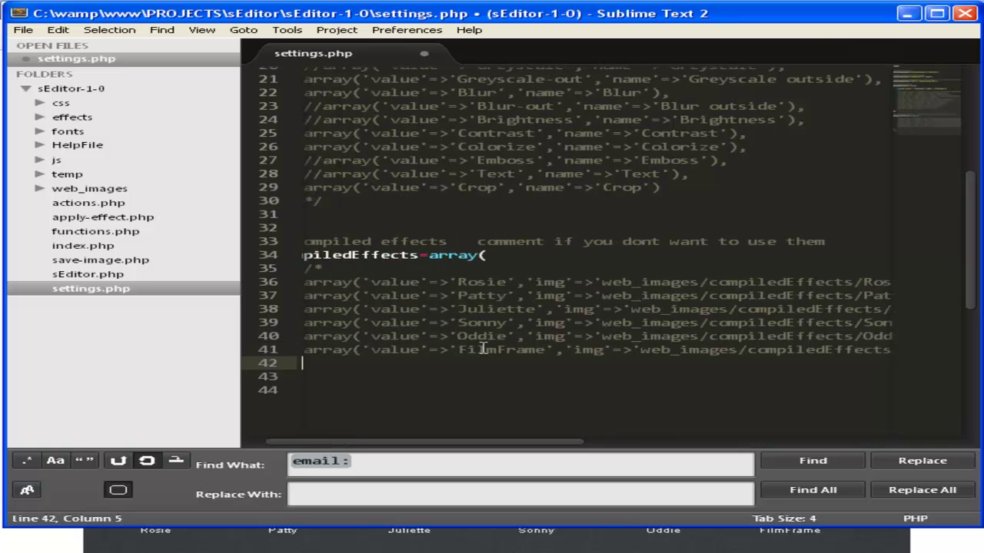
key("Return")
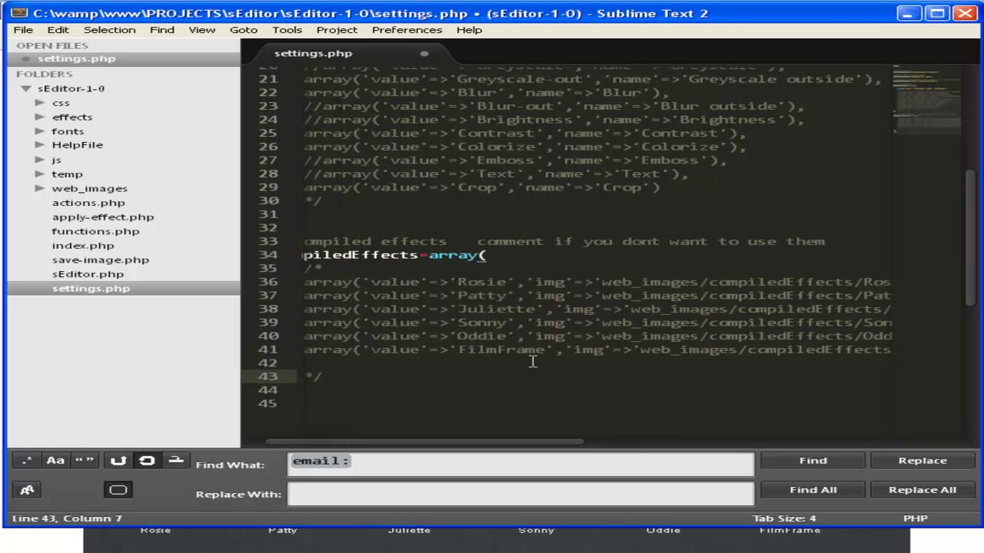
scroll(476, 339, "left", 2)
left_click(23, 29)
left_click(35, 123)
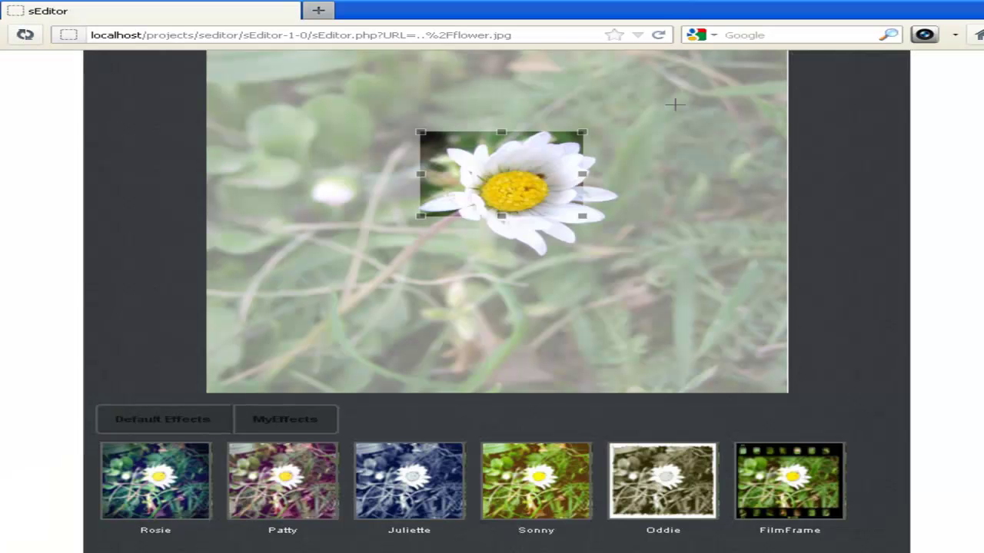
Reload the sEditor page and examine the remaining effect categories and the contents of MyEffects.
left_click(659, 35)
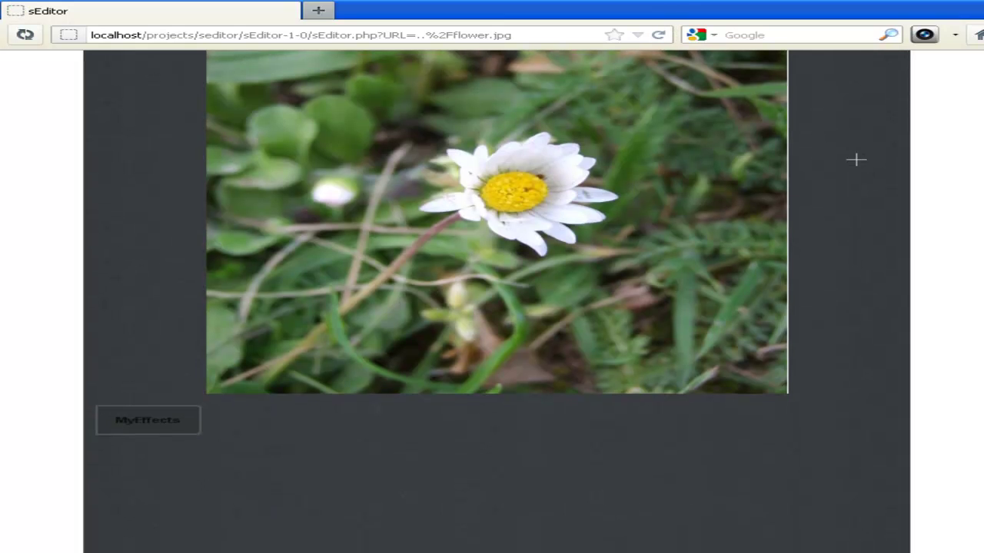
left_click(149, 425)
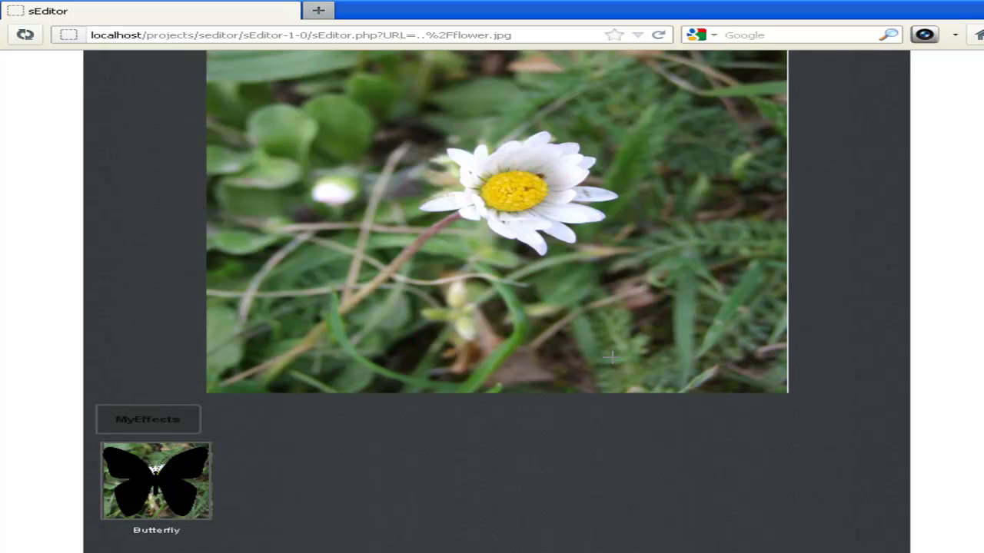
scroll(607, 357, "up", 3)
scroll(607, 357, "down", 3)
scroll(607, 357, "up", 3)
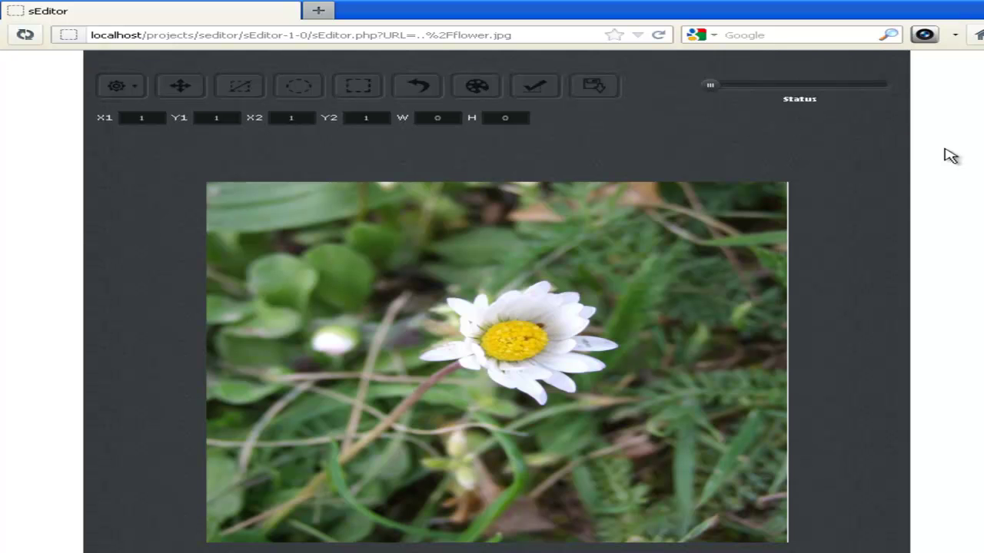
scroll(496, 307, "down", 3)
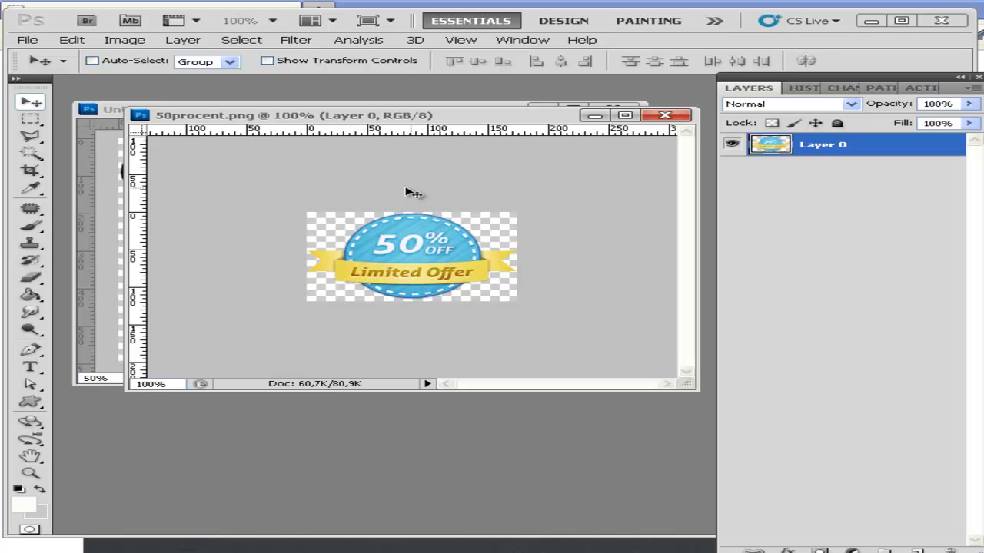
In Photoshop, export the 50procent.png badge for web as a PNG-24 with transparency.
left_click(25, 41)
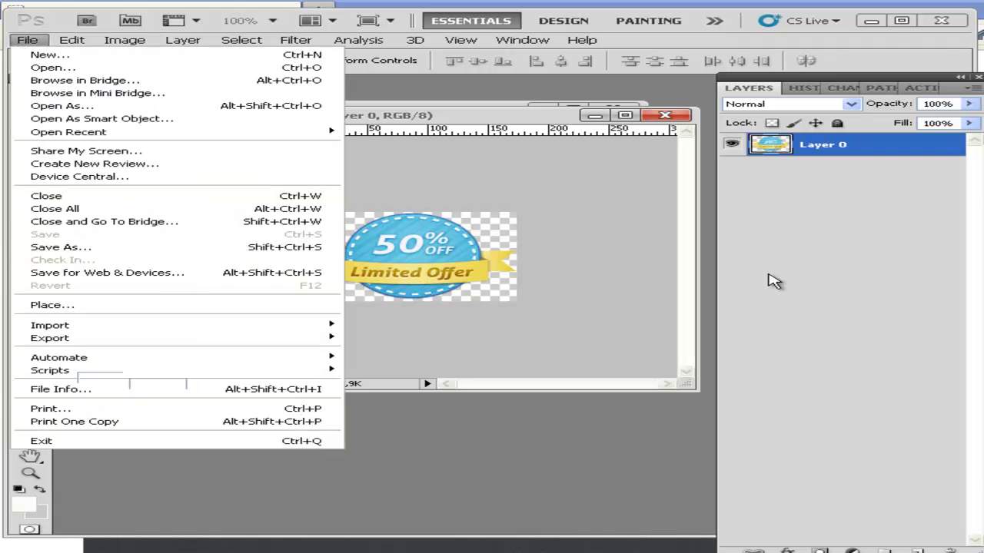
key("ctrl+alt+shift+s")
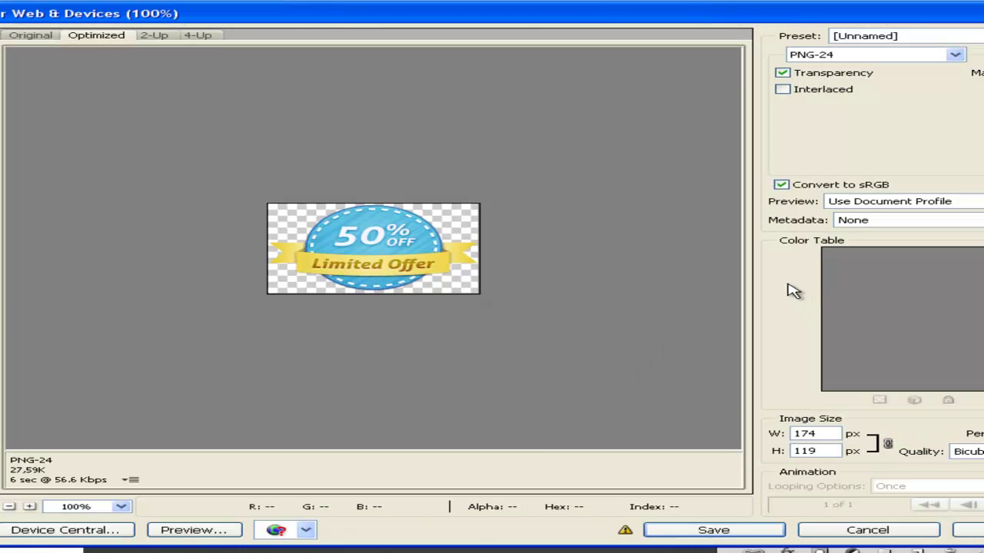
left_click(754, 530)
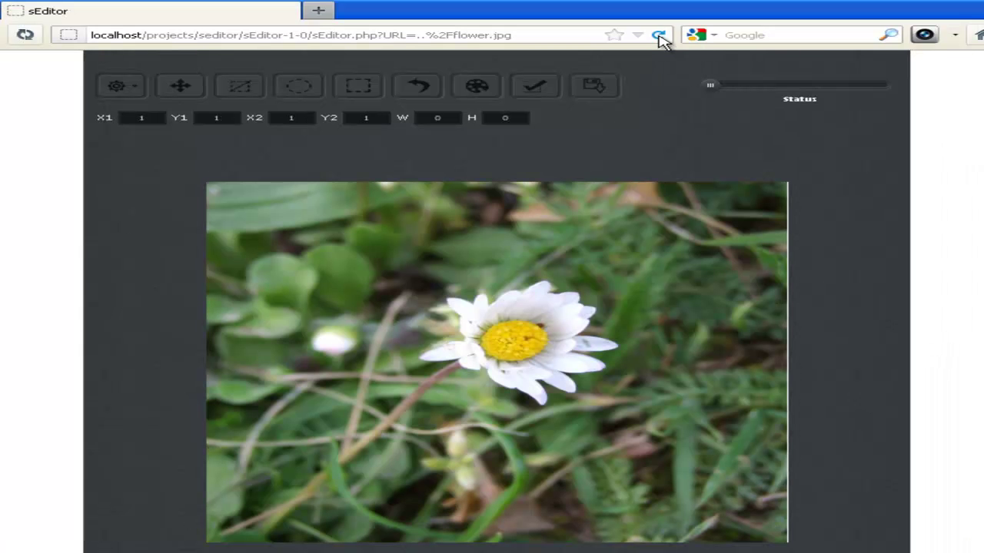
Reload the sEditor page and choose the 50procent effect from the MyEffects category.
left_click(660, 36)
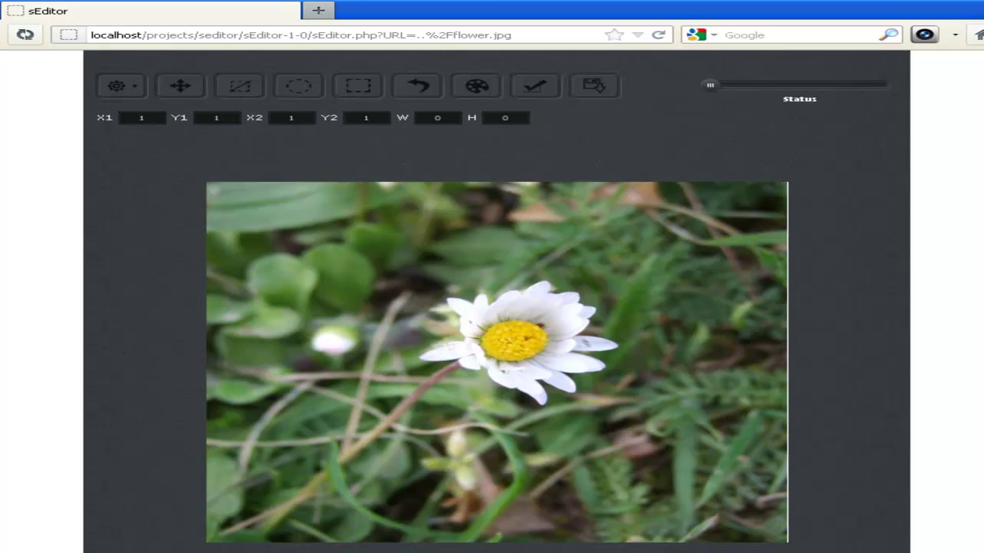
scroll(918, 268, "down", 3)
left_click(158, 435)
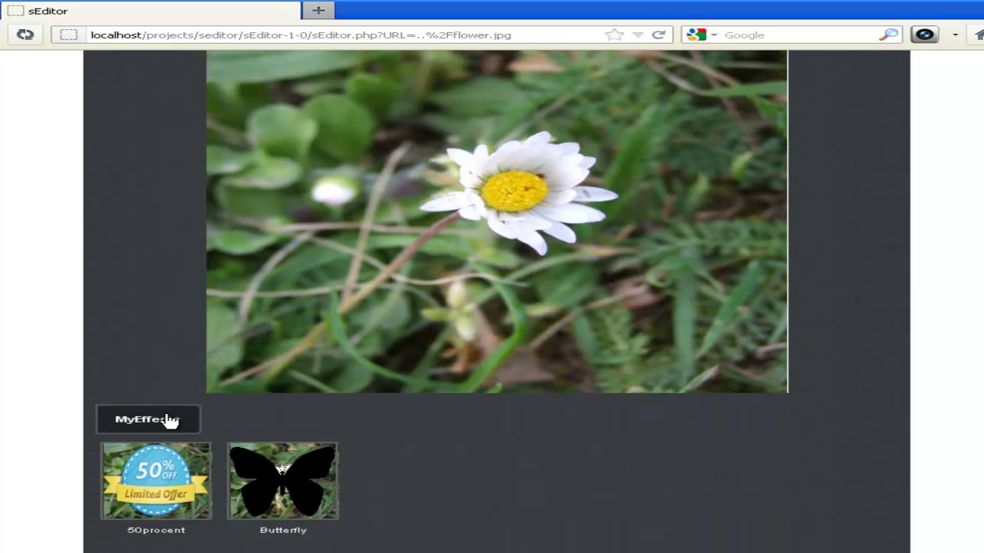
left_click(172, 470)
Mark a region about 235 × 293 px in the image's lower-right area and set the effect opacity to 100.
left_click_drag(587, 245, 738, 361)
scroll(493, 296, "up", 3)
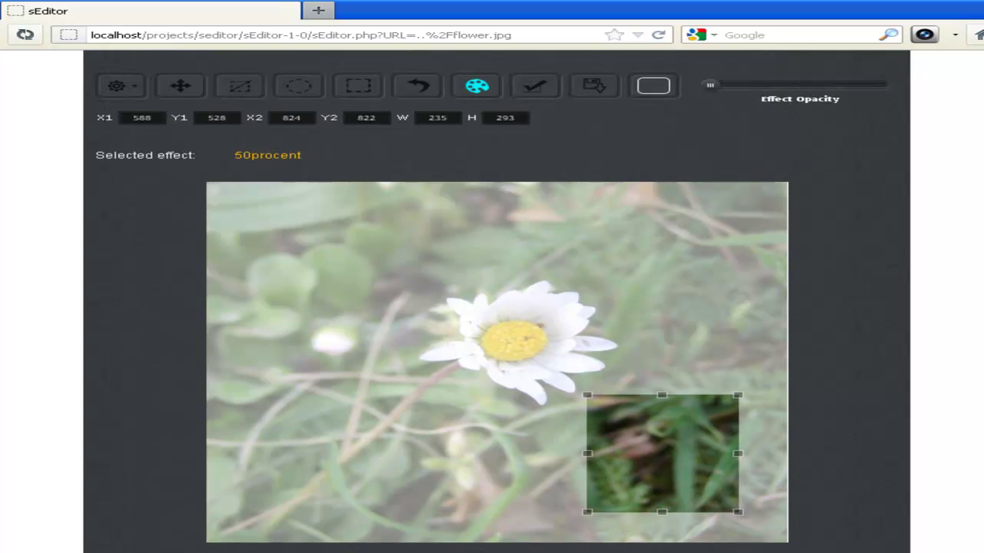
left_click_drag(710, 88, 891, 99)
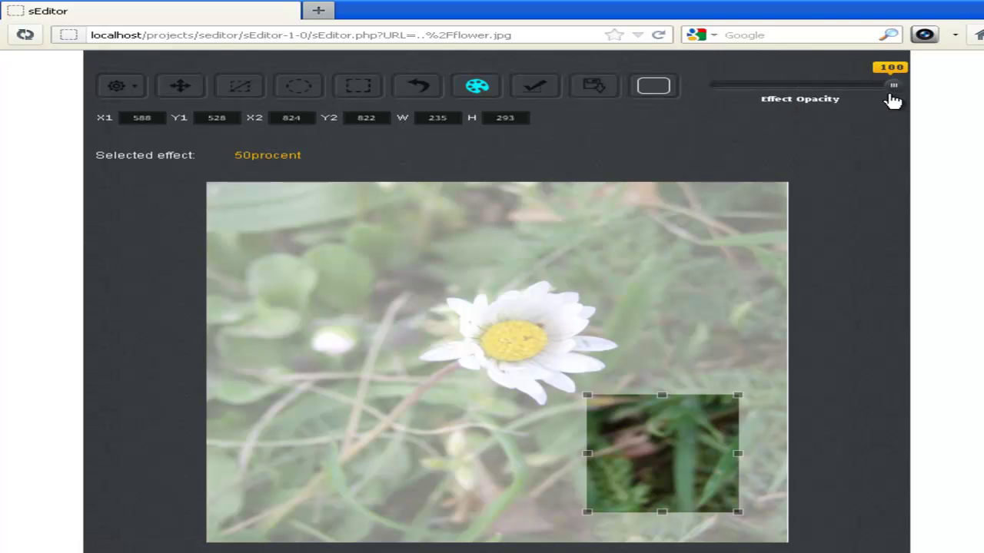
Move the selected region to the image's upper-right corner, at about X1 650, Y1 42, and apply the 50procent effect.
left_click_drag(639, 448, 680, 248)
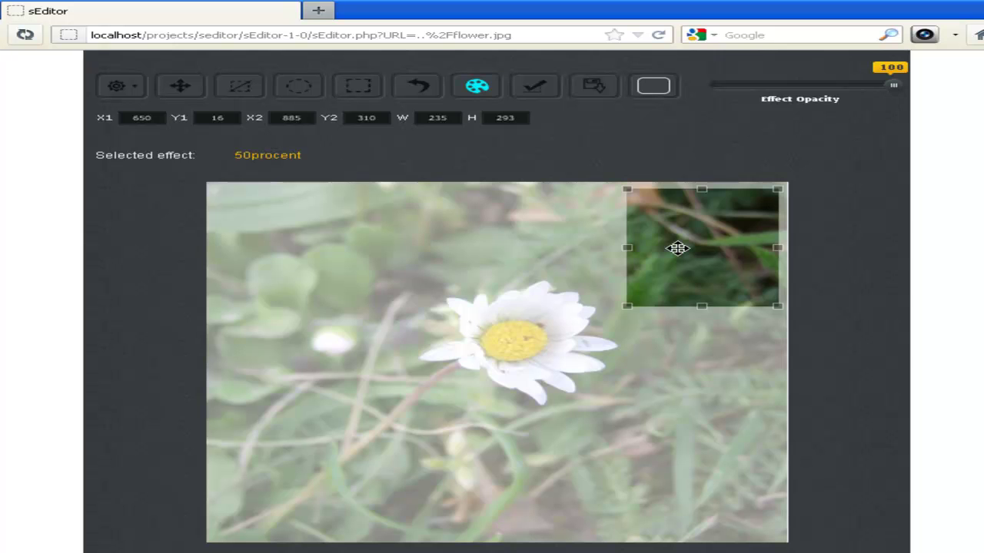
left_click(492, 96)
left_click_drag(683, 212, 681, 223)
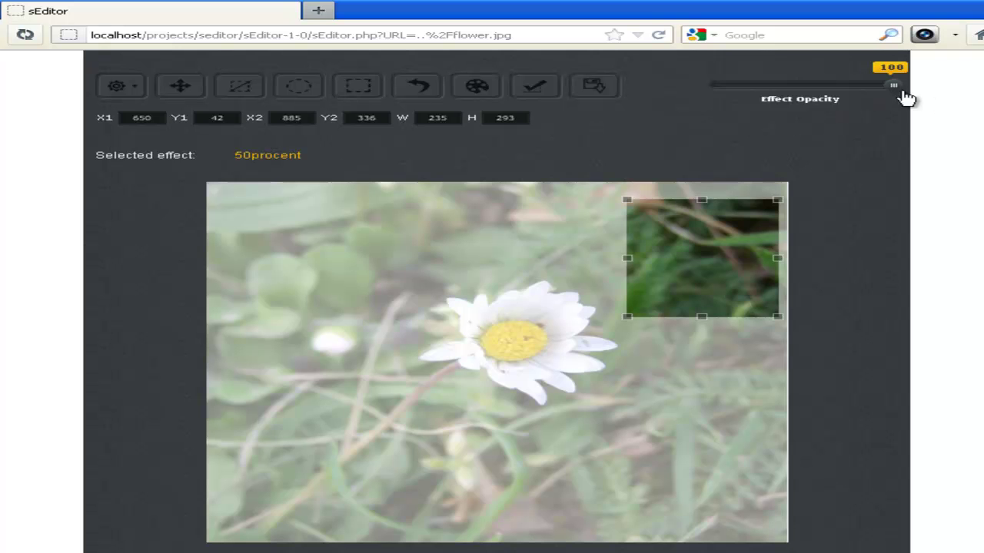
left_click(547, 98)
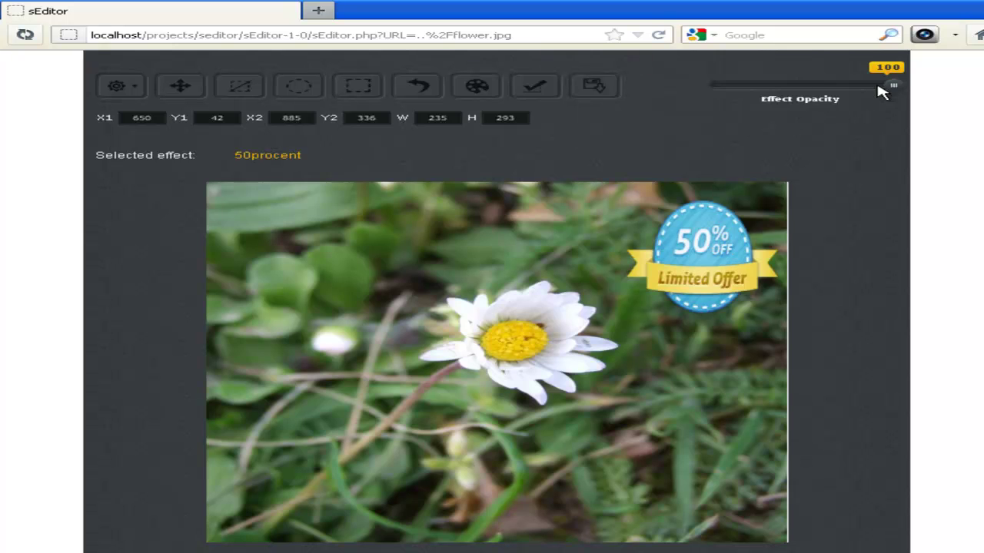
Apply the 50procent effect at opacity 41 to a region about 128 × 166 px in the image's upper-left corner.
left_click_drag(893, 85, 785, 93)
left_click_drag(219, 210, 302, 277)
left_click_drag(257, 211, 262, 201)
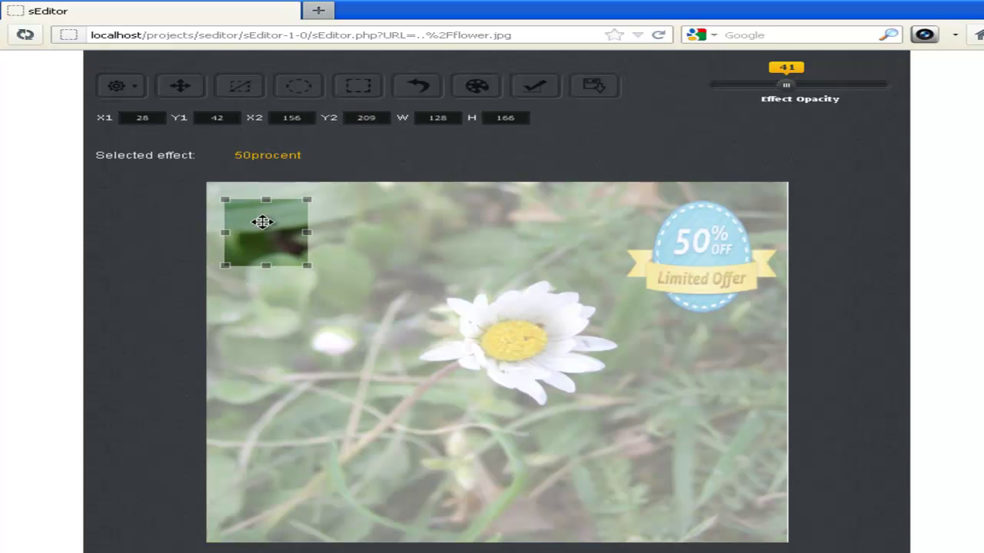
left_click(542, 87)
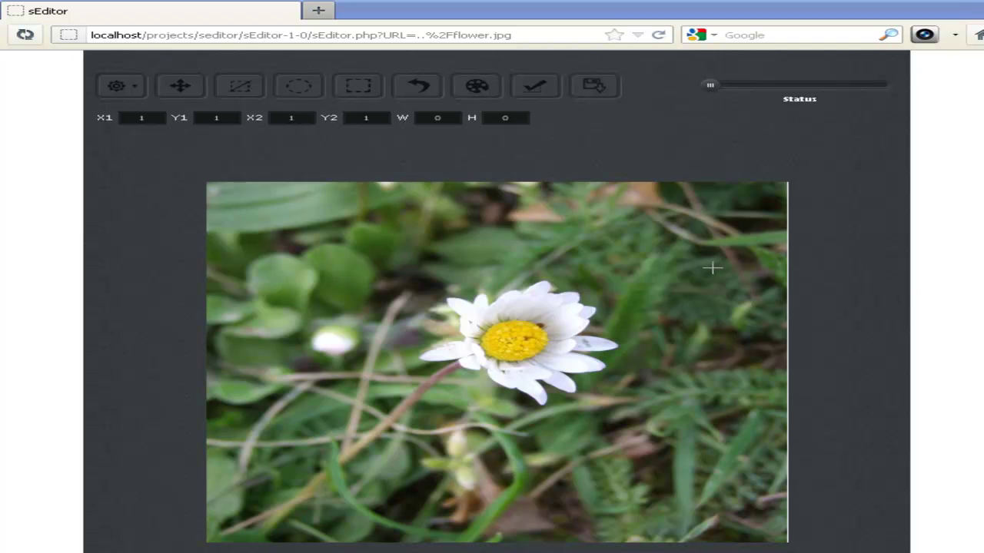
Choose the Pixelate effect, mark a region about 364 × 341 px around the flower and set the pixel size to 15.
left_click(118, 97)
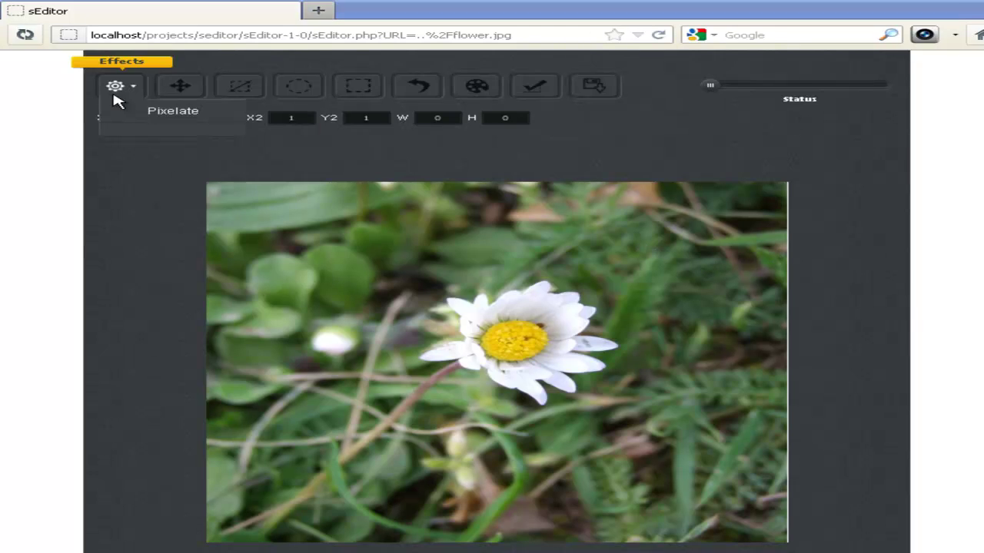
left_click(172, 107)
left_click_drag(396, 271, 632, 407)
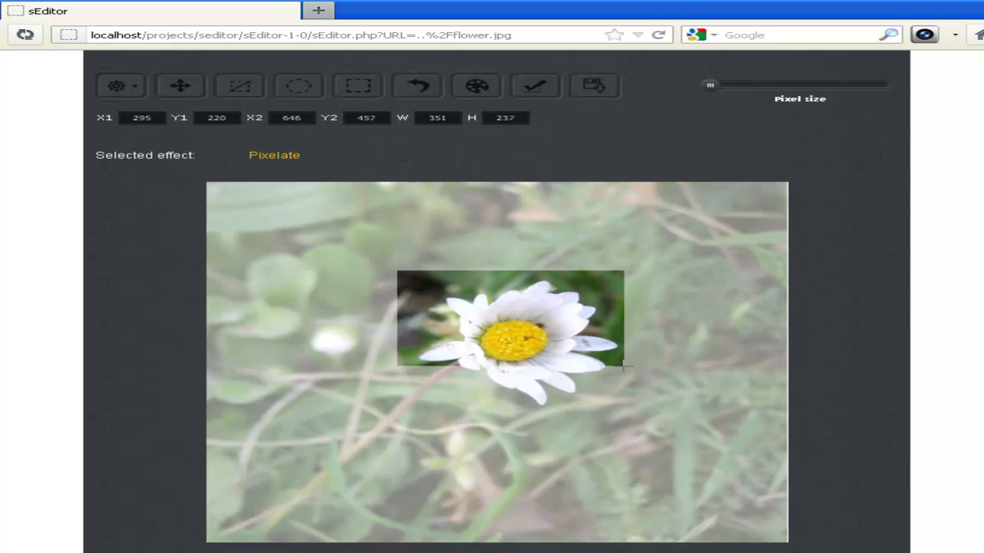
left_click_drag(710, 85, 738, 84)
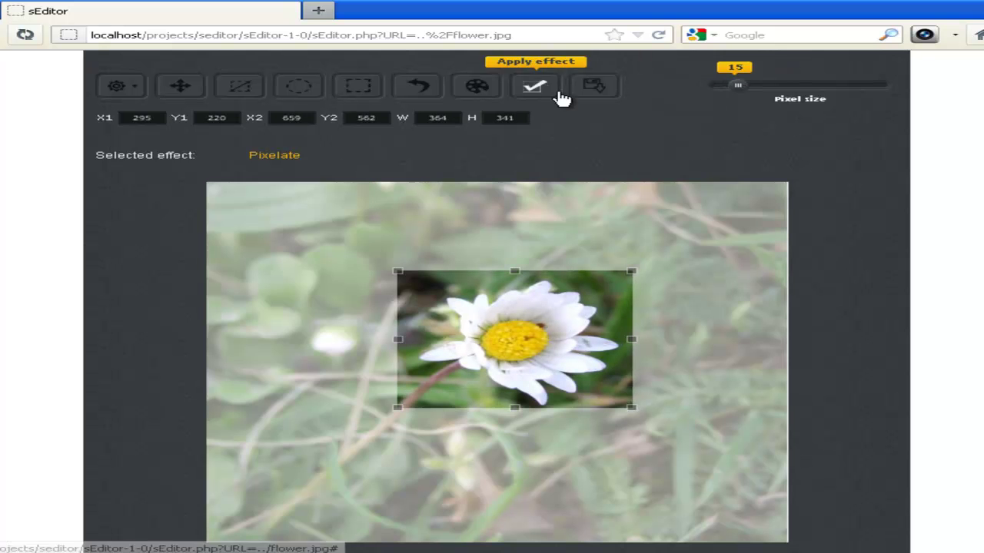
Apply the Pixelate effect to the flower region and save the image by overwriting the original.
left_click(552, 86)
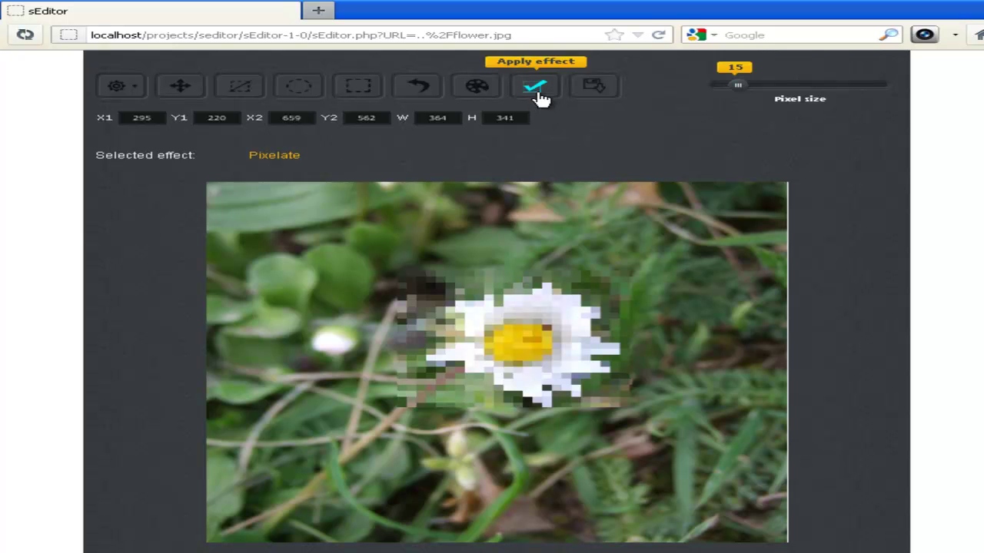
mouse_move(597, 90)
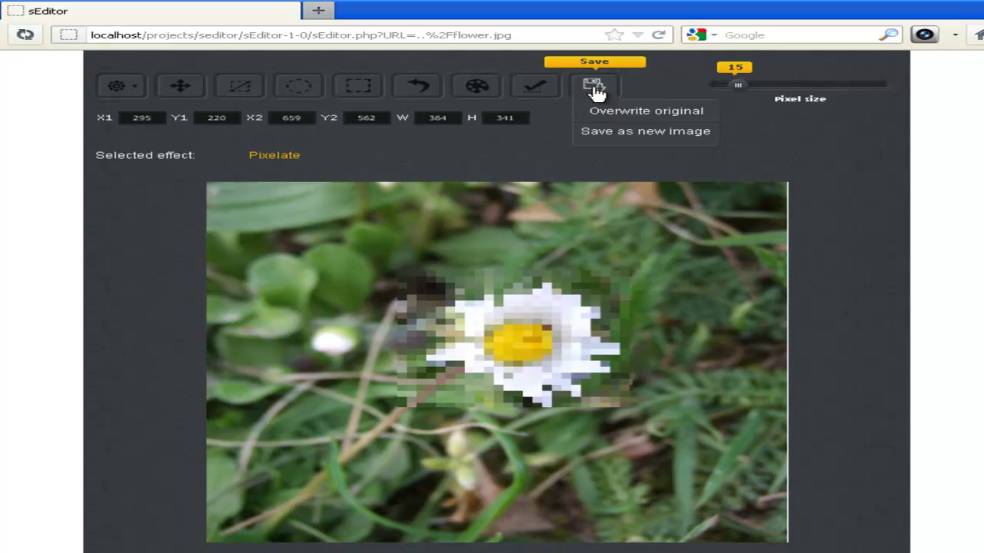
left_click(617, 119)
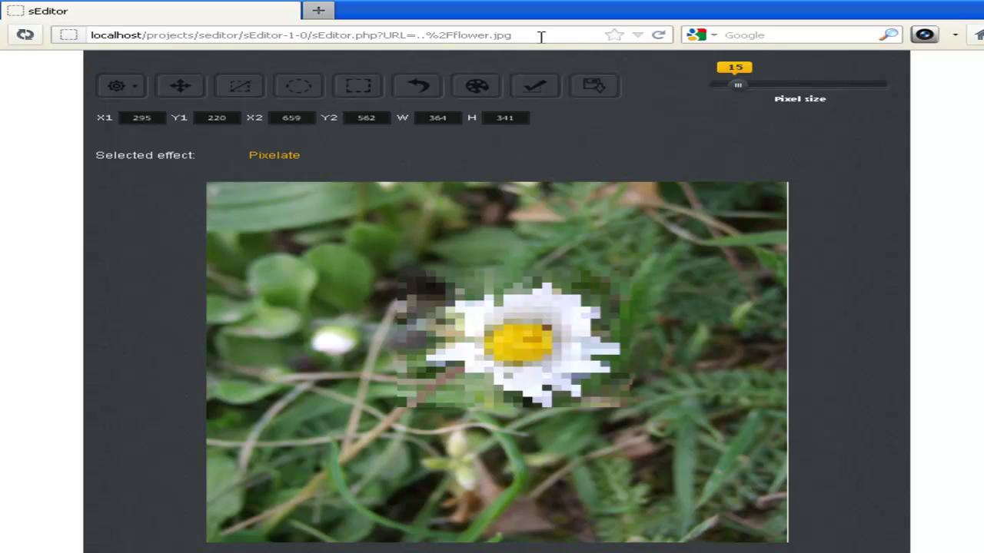
Overwrite the original with the pixelated flower picture, and save it as a new image named flower2.
left_click(596, 88)
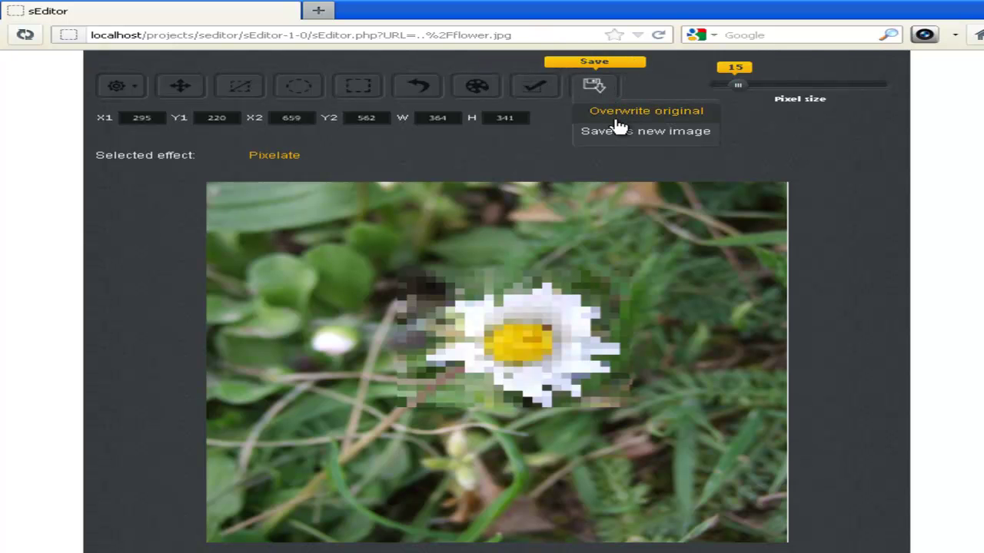
left_click(616, 115)
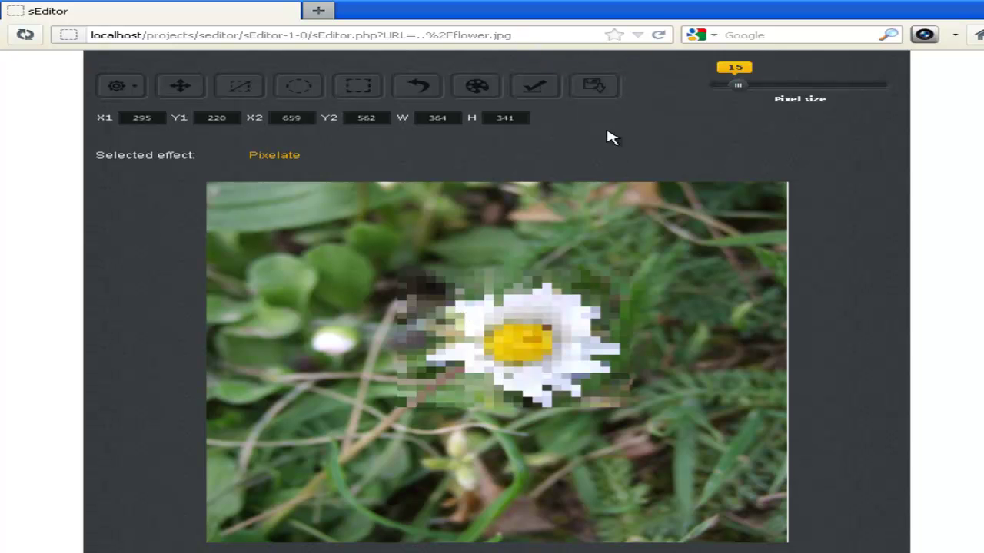
mouse_move(592, 100)
left_click(684, 149)
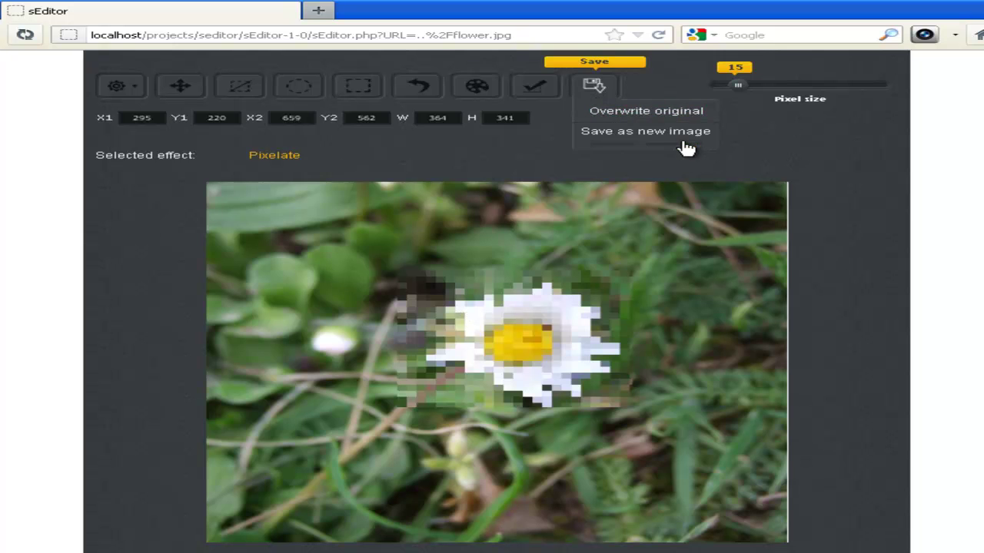
left_click(644, 131)
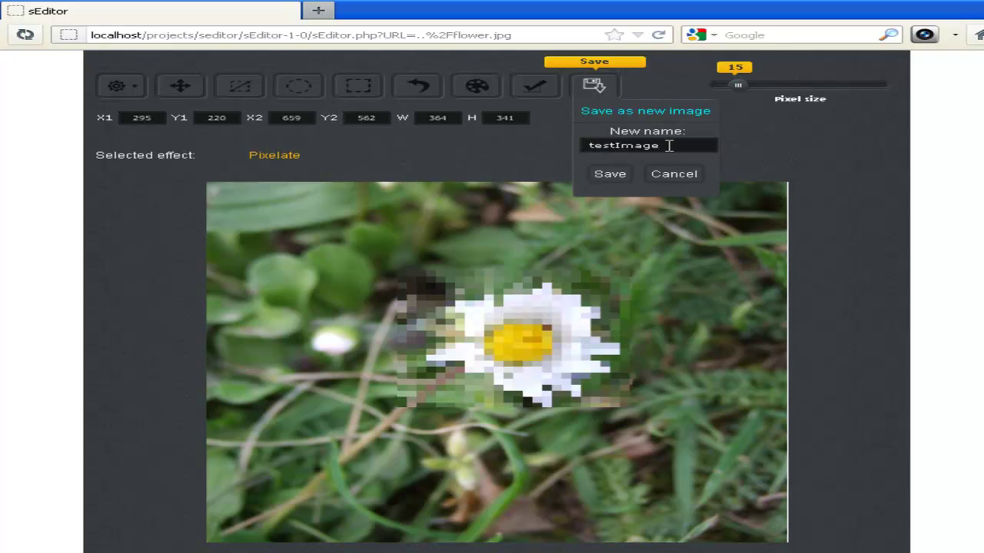
left_click(667, 146)
double_click(623, 145)
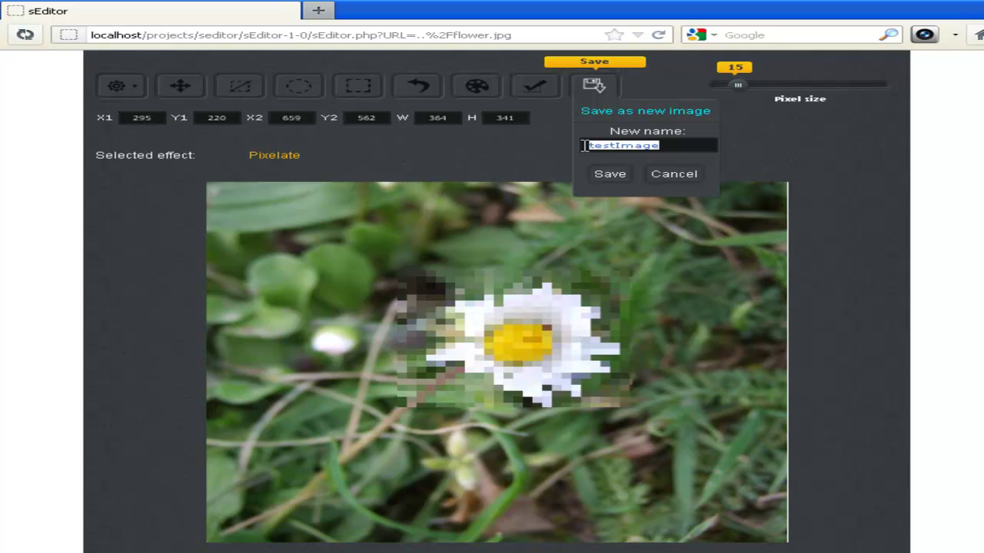
type("g")
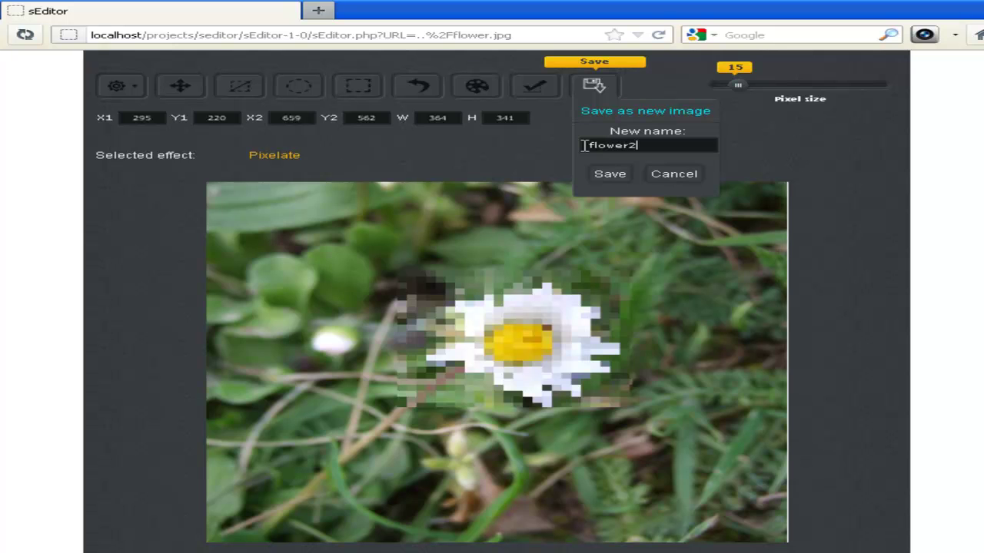
left_click(610, 175)
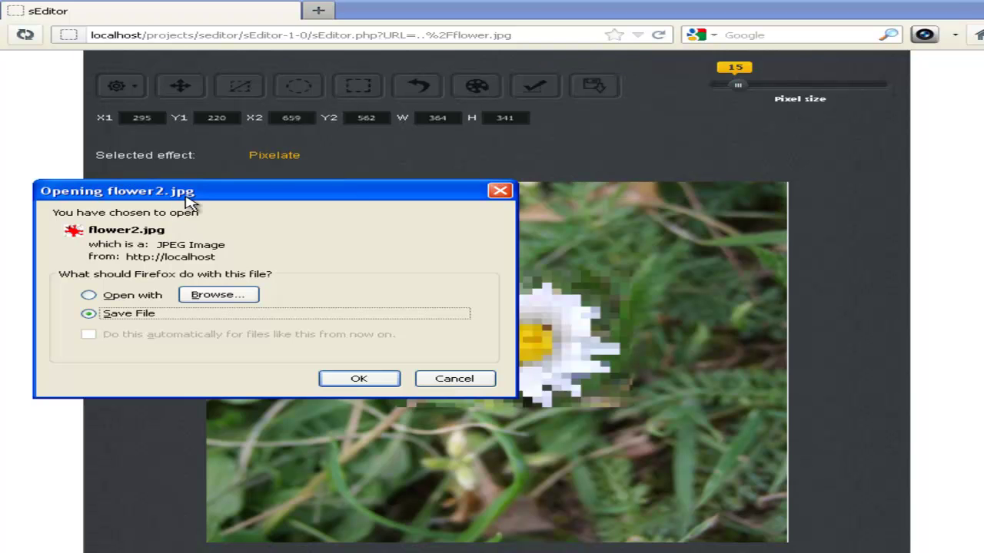
Download flower2.jpg with the Save File option, inspect the saved picture in IrfanView and close the viewer.
left_click_drag(217, 194, 243, 173)
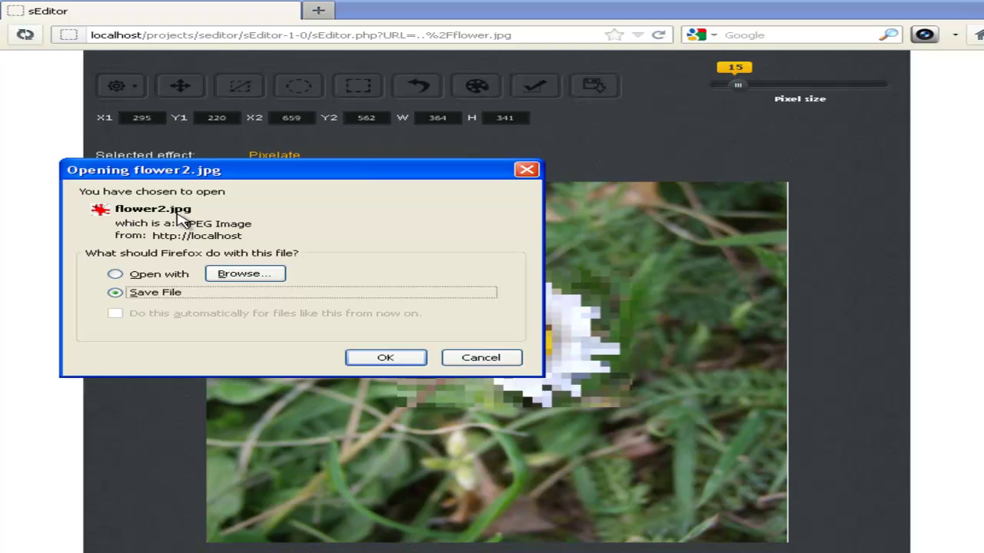
left_click(386, 357)
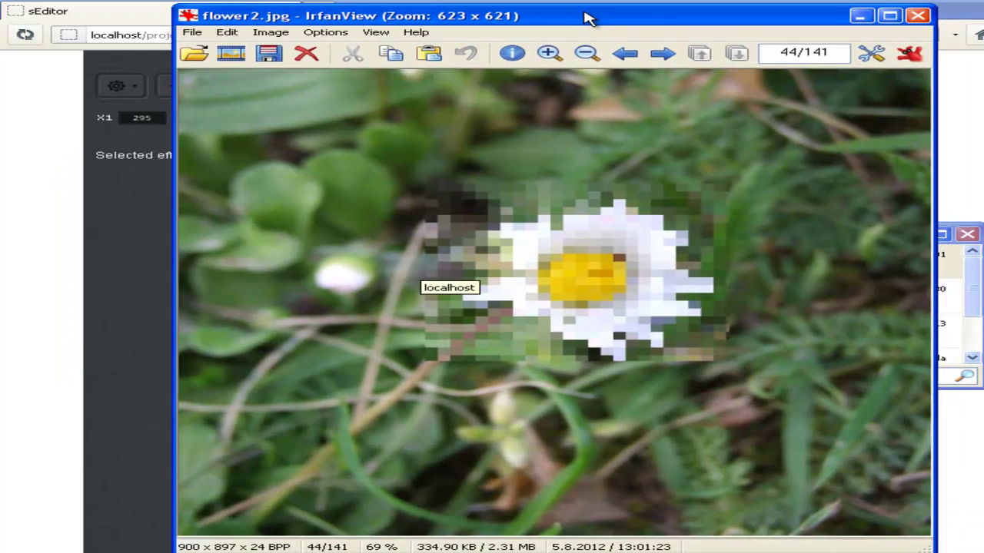
left_click_drag(587, 17, 584, 19)
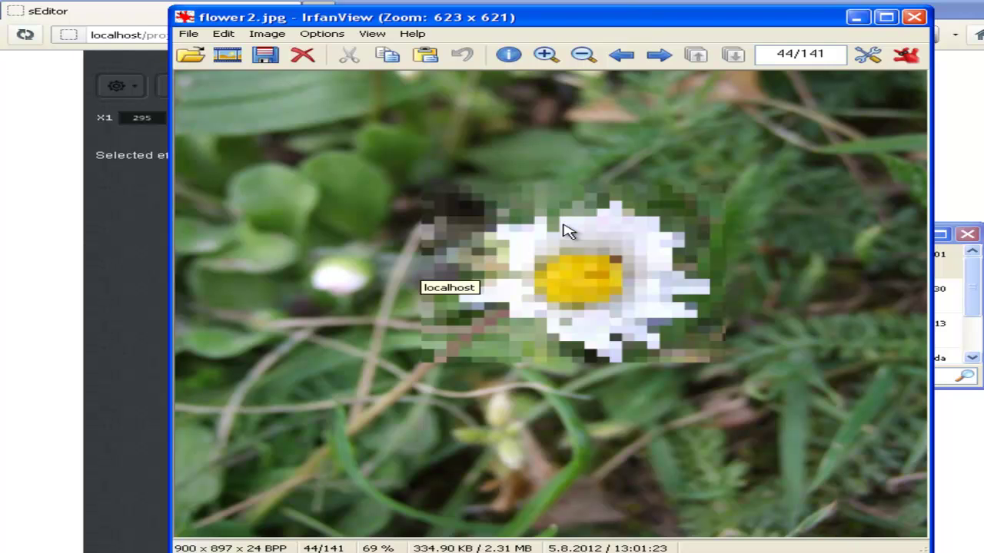
left_click(914, 17)
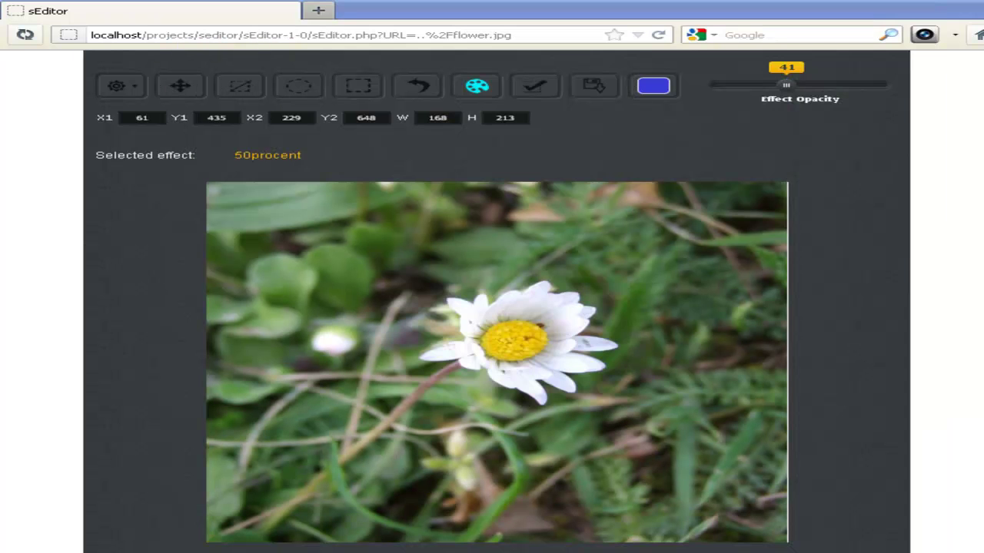